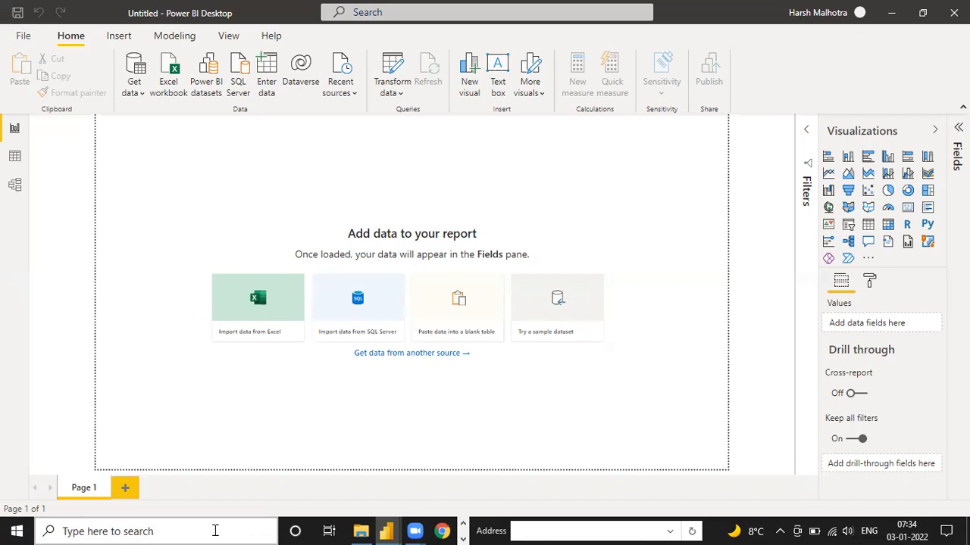
Search Windows for Microsoft and open the Microsoft Store app
{"action": "left_click", "coordinate": [215, 530]}
{"action": "type", "text": "micro"}
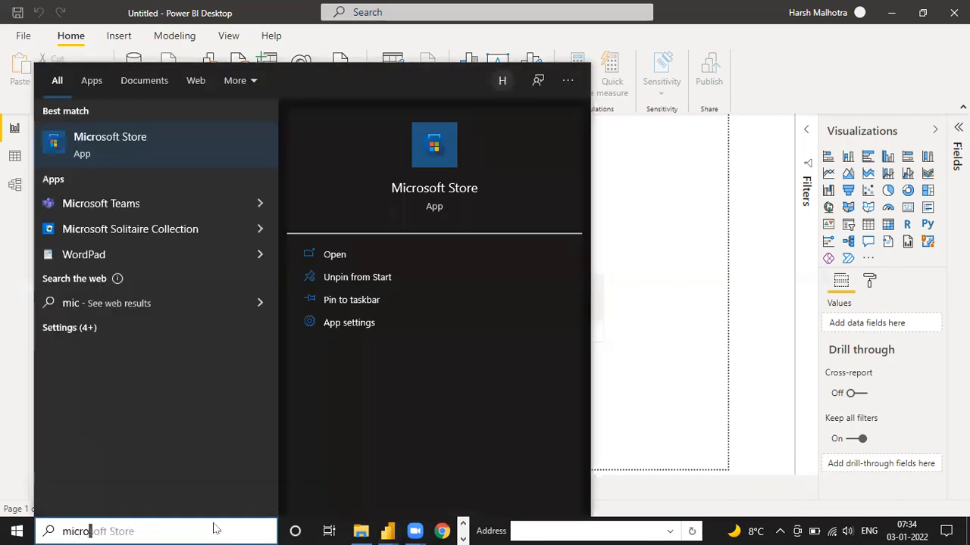
{"action": "type", "text": "soft"}
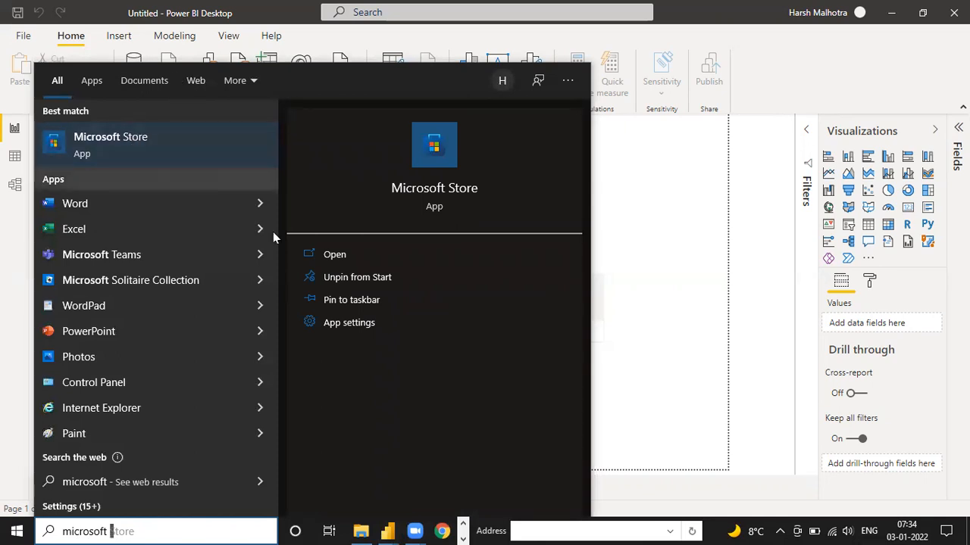
{"action": "left_click", "coordinate": [326, 255]}
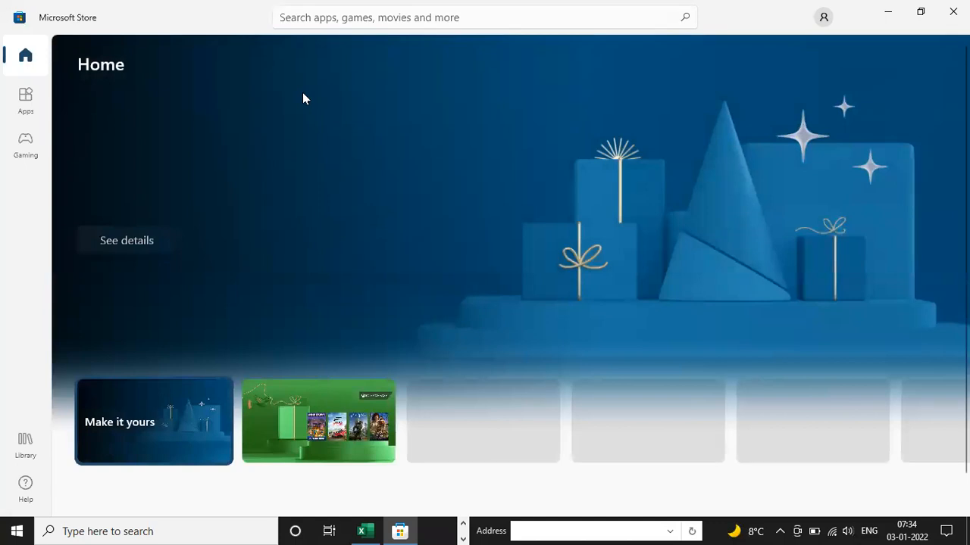
Search the store for Power BI and open the Power BI Desktop app's installation page
{"action": "type", "text": "Power"}
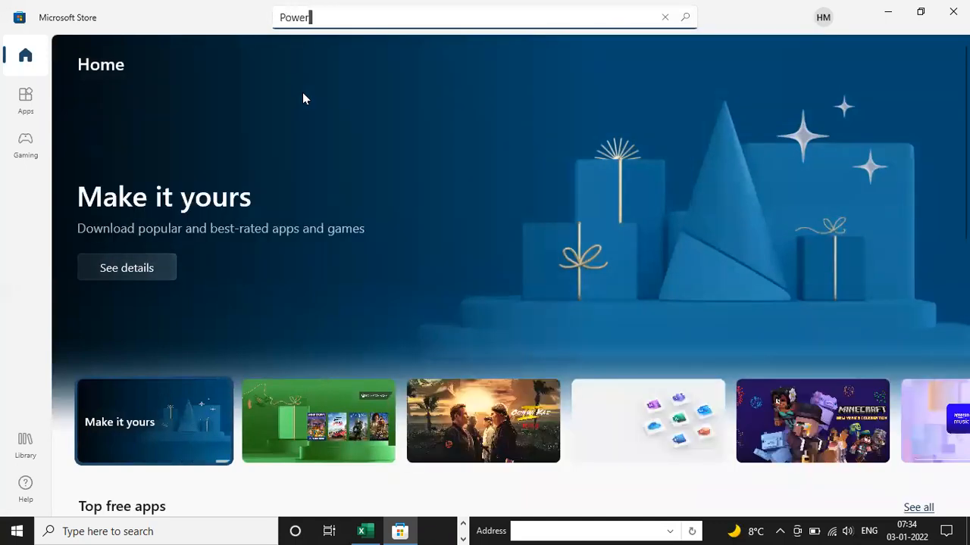
{"action": "type", "text": " BI"}
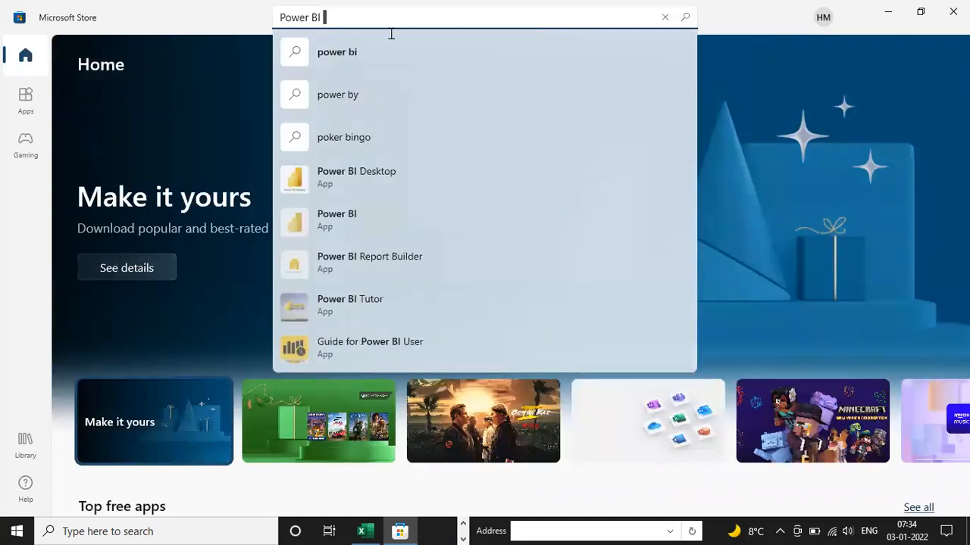
{"action": "left_click", "coordinate": [352, 176]}
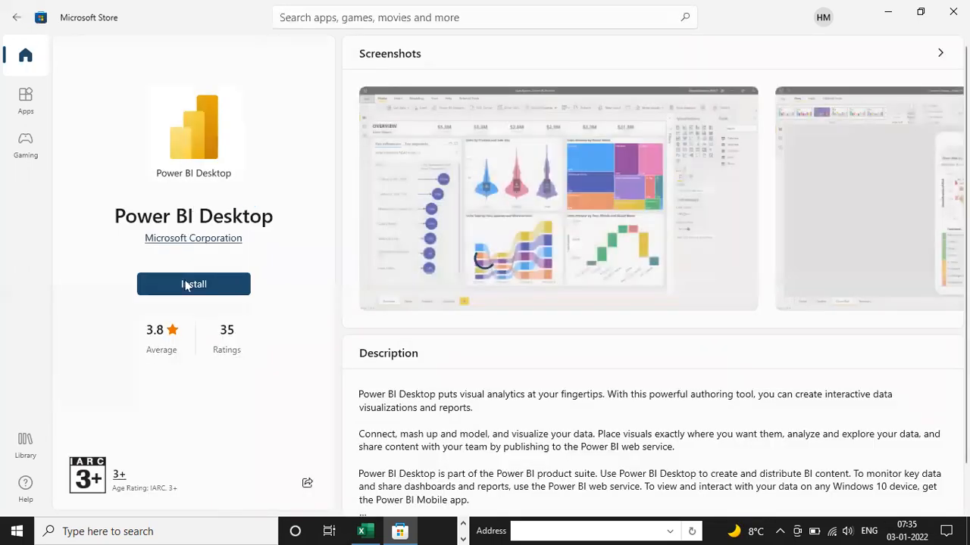
{"action": "left_click", "coordinate": [235, 285]}
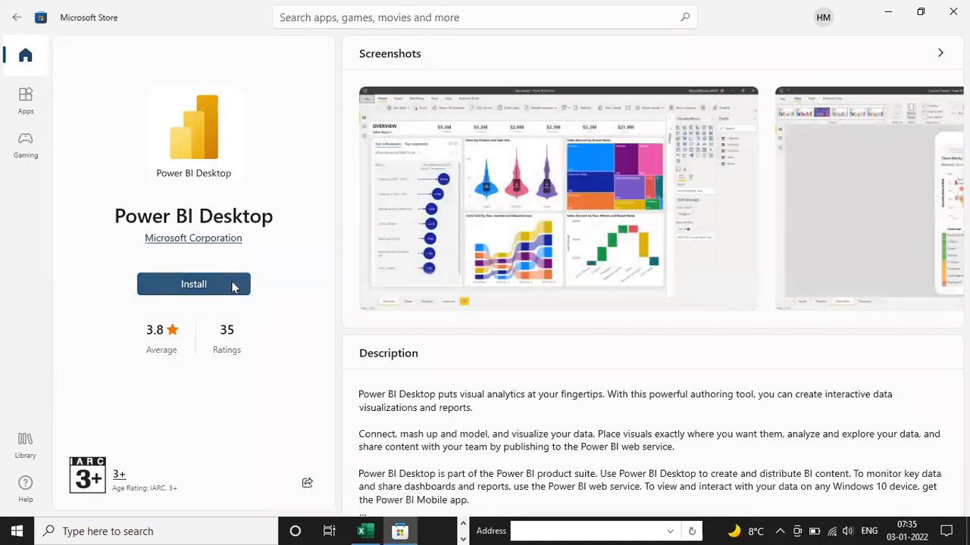
{"action": "left_click", "coordinate": [181, 279]}
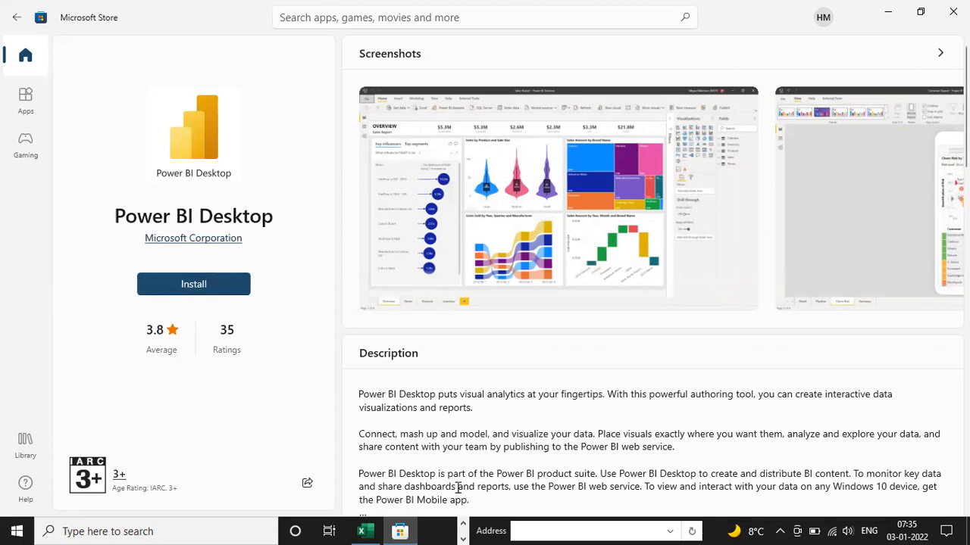
Switch to Google Chrome, maximize its window, and open the existing named user profile
{"action": "left_click", "coordinate": [463, 523]}
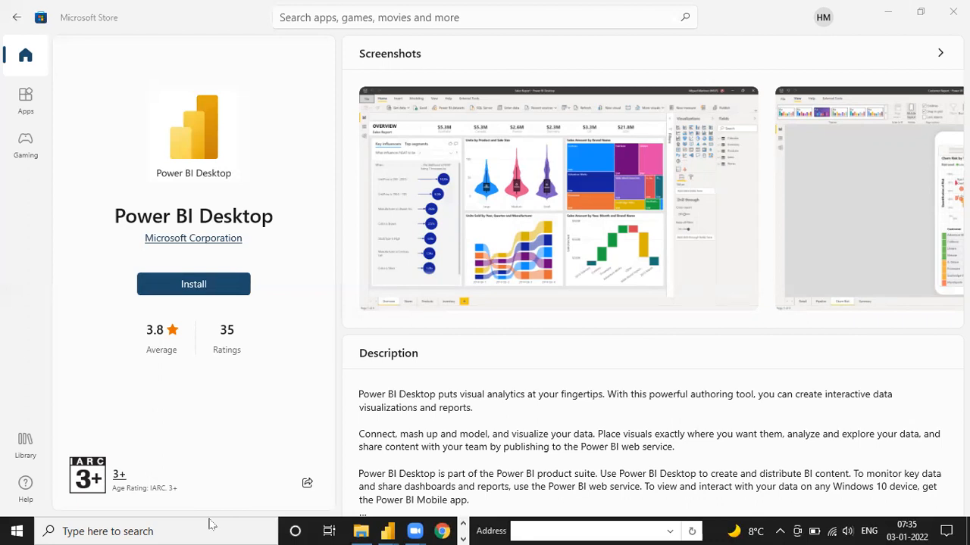
{"action": "left_click", "coordinate": [443, 530]}
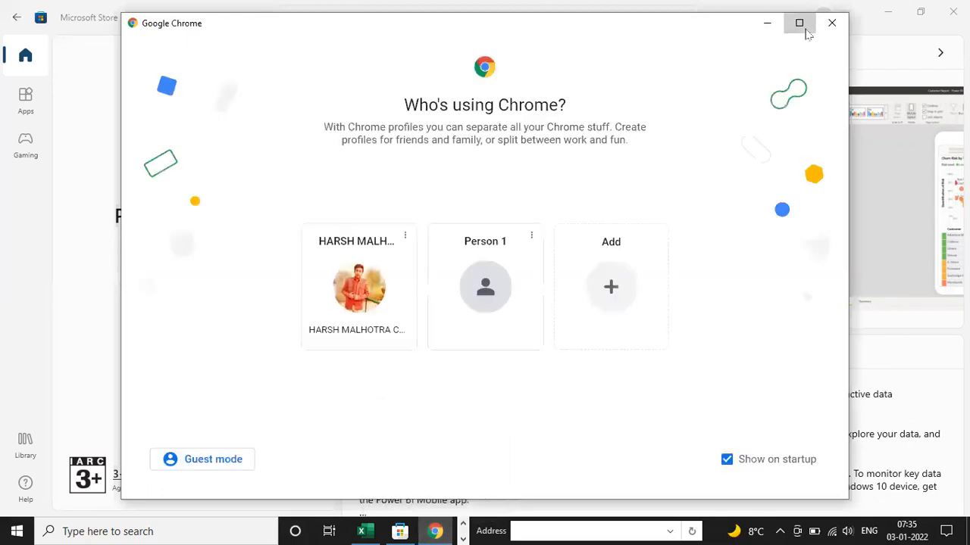
{"action": "left_click", "coordinate": [799, 23]}
{"action": "left_click", "coordinate": [362, 292]}
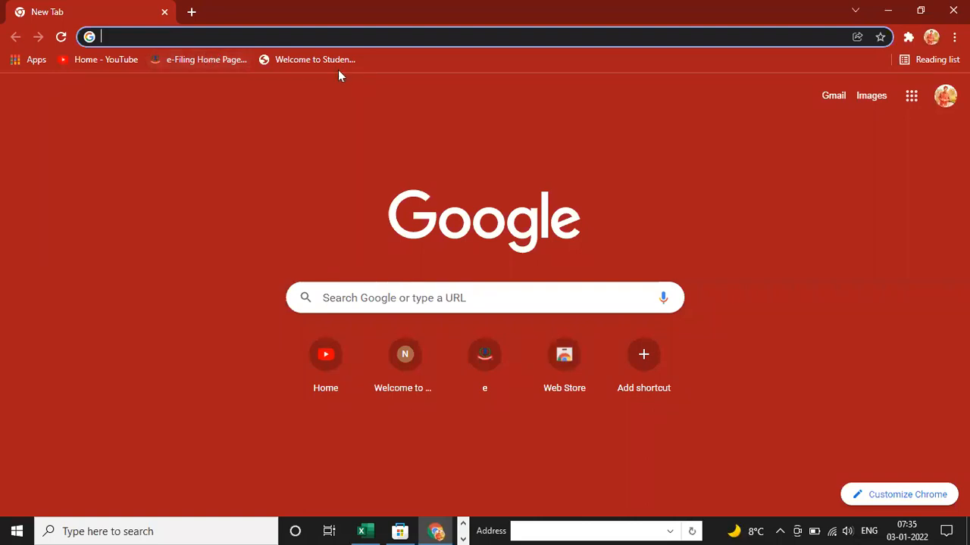
Search the web for "download power bi desktop" and open the Microsoft Power BI Downloads result
{"action": "type", "text": "Download"}
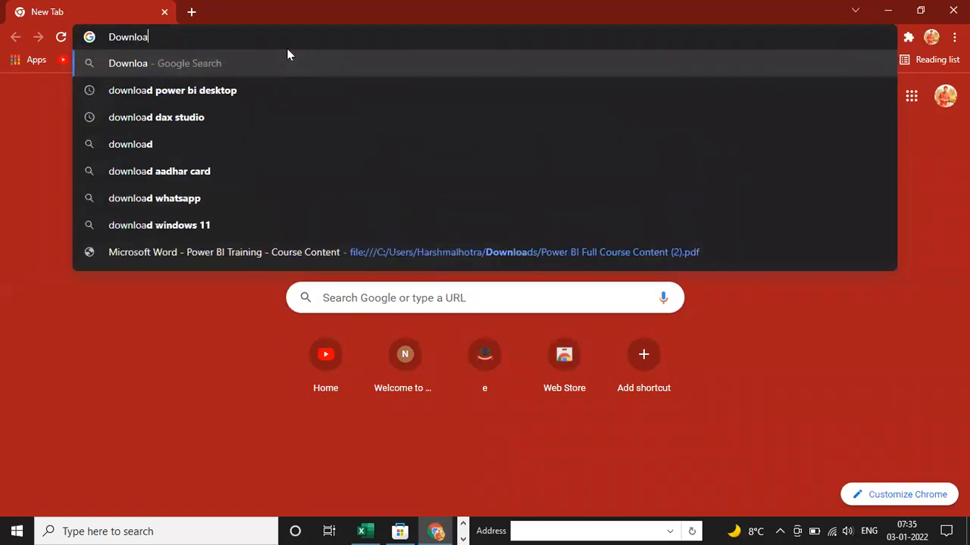
{"action": "left_click", "coordinate": [247, 81]}
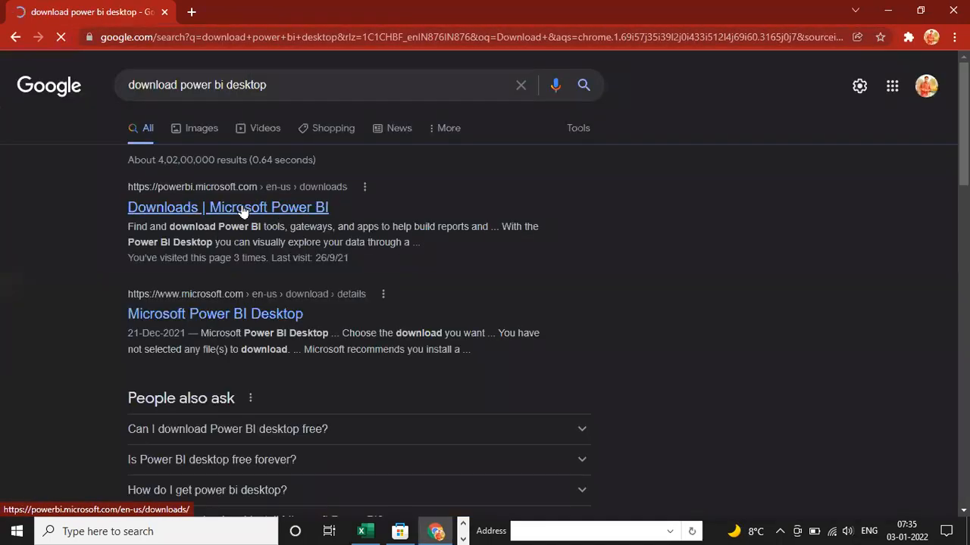
{"action": "left_click", "coordinate": [333, 216]}
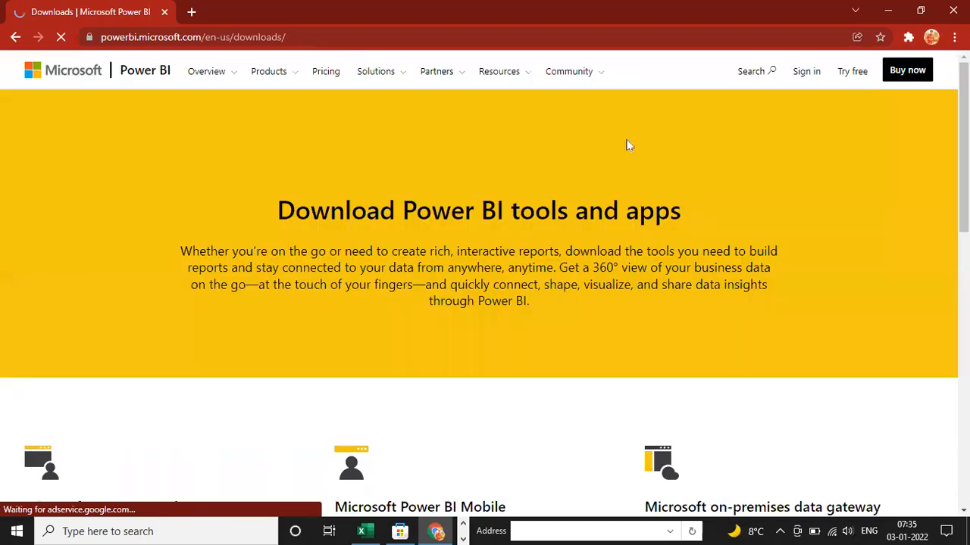
Open the Power BI Desktop page from the site's footer download links and review its free download option and product overview
{"action": "scroll", "coordinate": [650, 264], "scroll_direction": "down", "scroll_amount": 8}
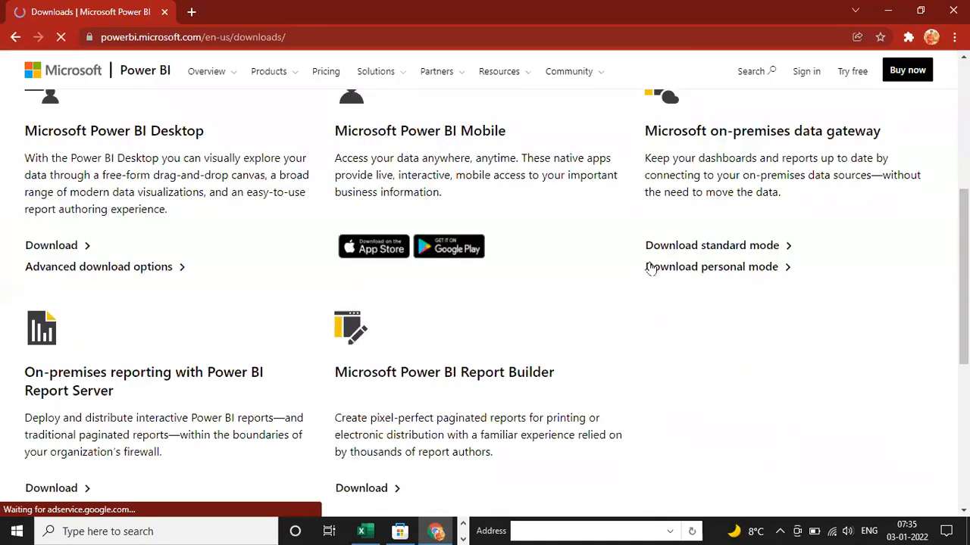
{"action": "scroll", "coordinate": [650, 263], "scroll_direction": "up", "scroll_amount": 5}
{"action": "scroll", "coordinate": [650, 265], "scroll_direction": "down", "scroll_amount": 5}
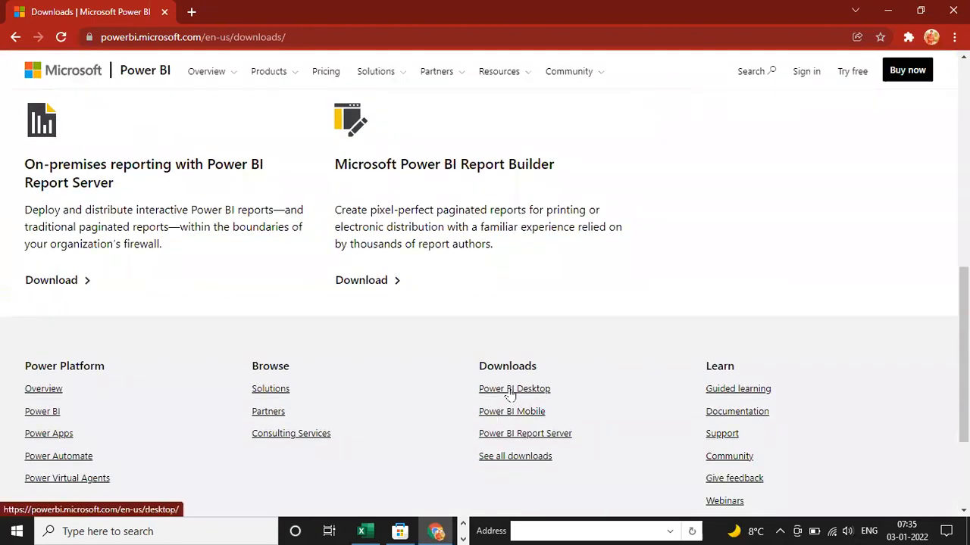
{"action": "left_click", "coordinate": [510, 390]}
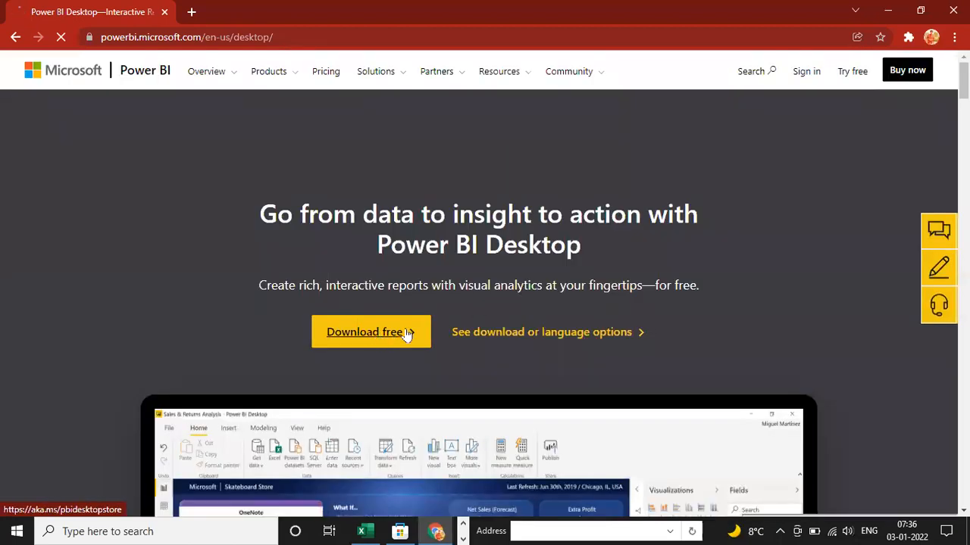
{"action": "scroll", "coordinate": [485, 257], "scroll_direction": "down", "scroll_amount": 1}
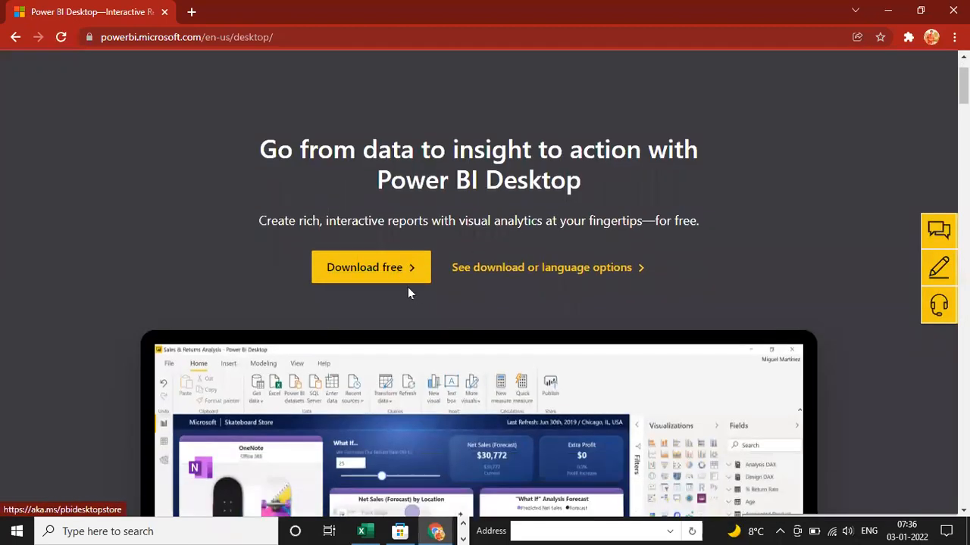
{"action": "scroll", "coordinate": [485, 304], "scroll_direction": "down", "scroll_amount": 4}
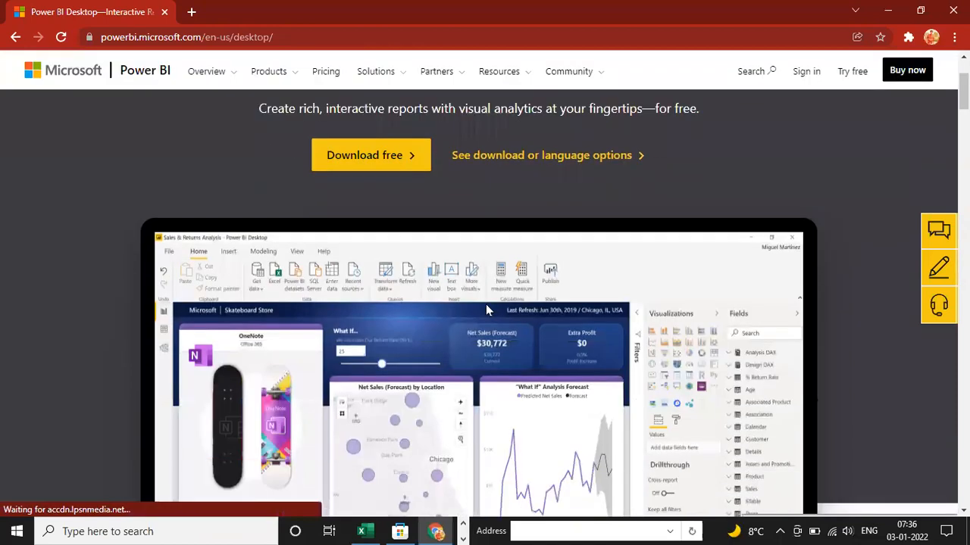
{"action": "scroll", "coordinate": [494, 333], "scroll_direction": "down", "scroll_amount": 6}
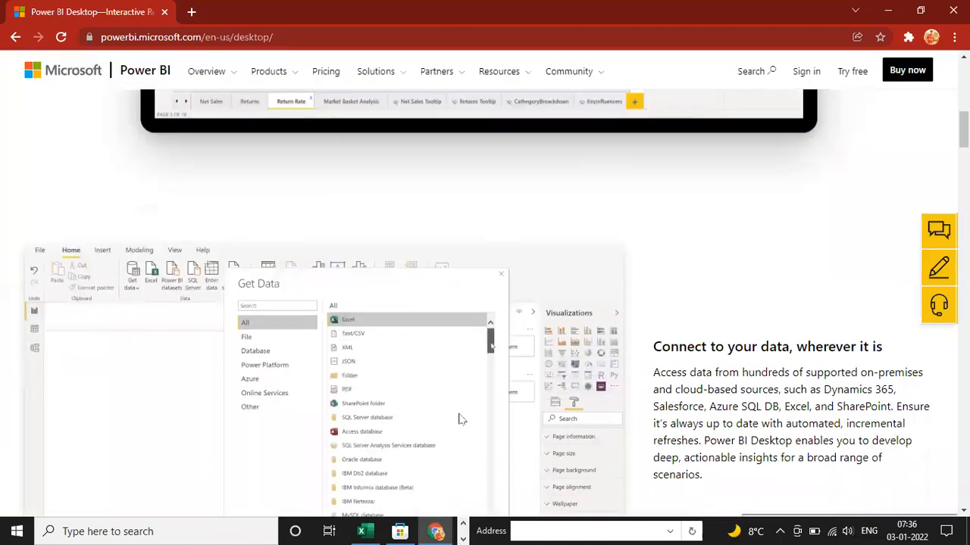
Switch back to the untitled report in Power BI Desktop
{"action": "left_click", "coordinate": [463, 527]}
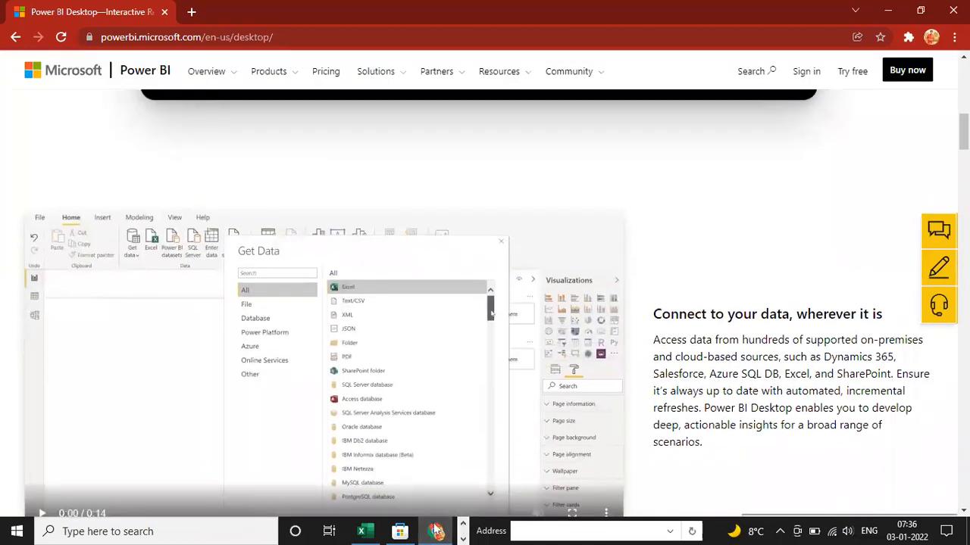
{"action": "left_click", "coordinate": [390, 529]}
{"action": "left_click", "coordinate": [429, 485]}
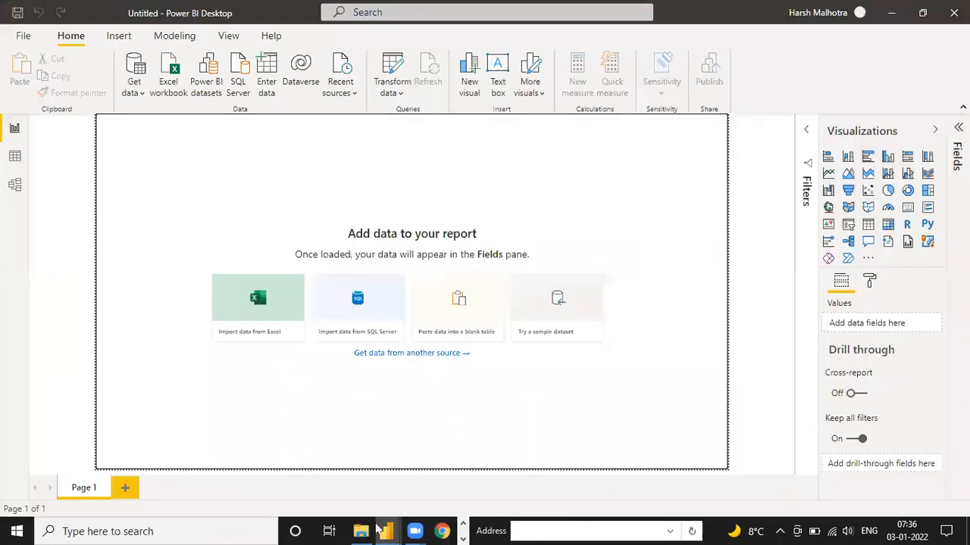
{"action": "mouse_move", "coordinate": [377, 528]}
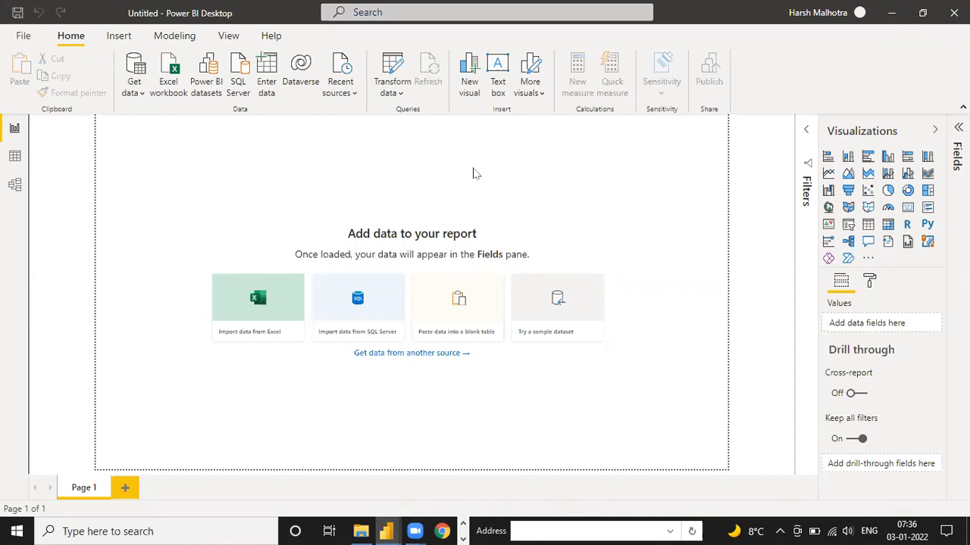
Examine the signed-in account details and the options for the Power BI service and signing in with a different account
{"action": "left_click", "coordinate": [857, 12]}
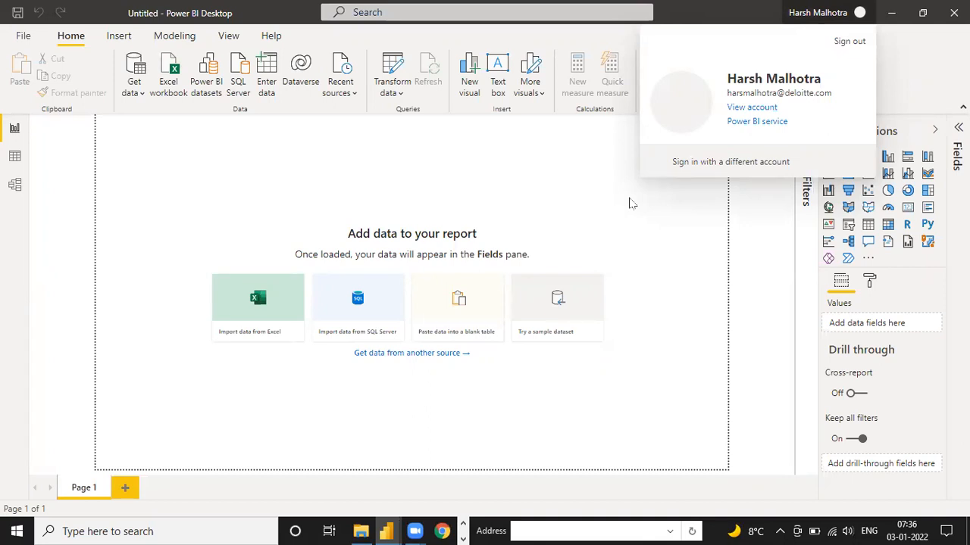
{"action": "left_click", "coordinate": [534, 176]}
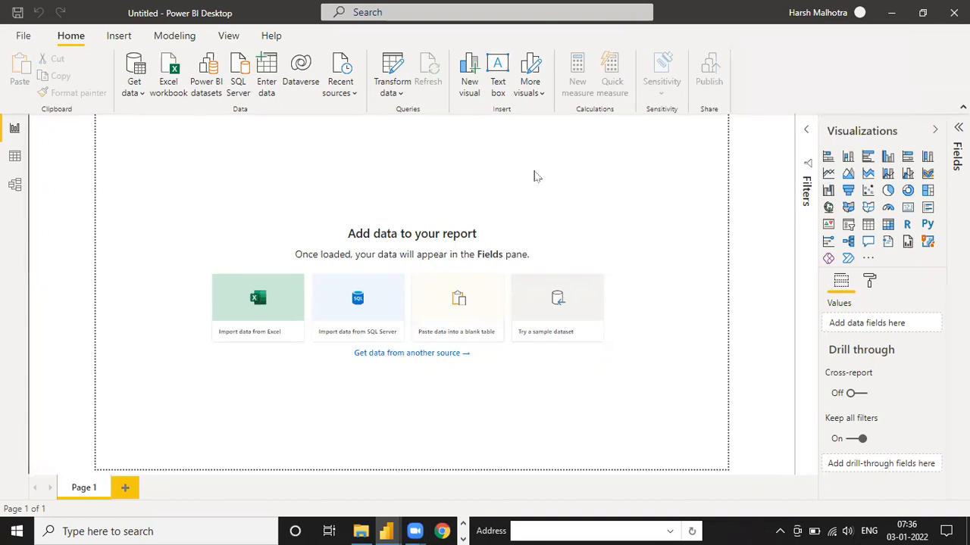
{"action": "left_click", "coordinate": [856, 14]}
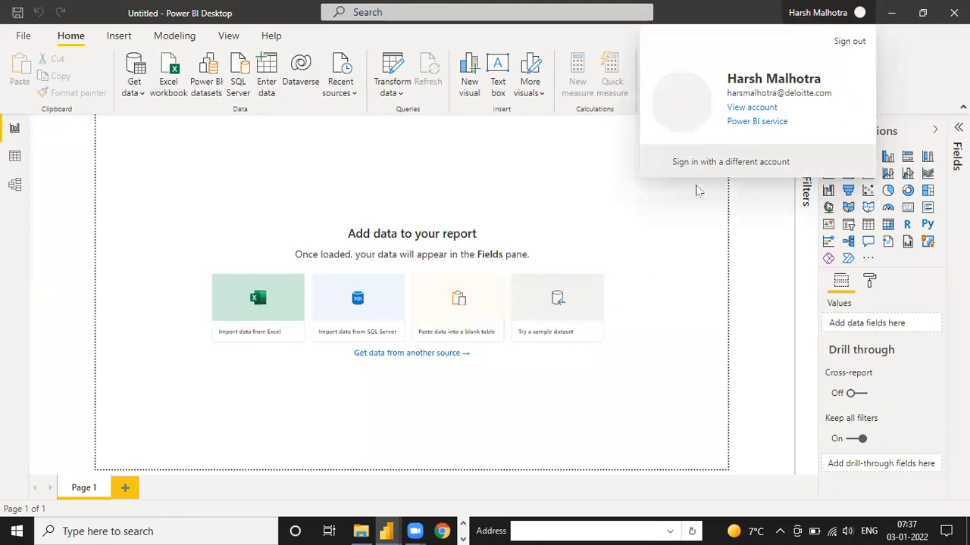
{"action": "left_click", "coordinate": [679, 216]}
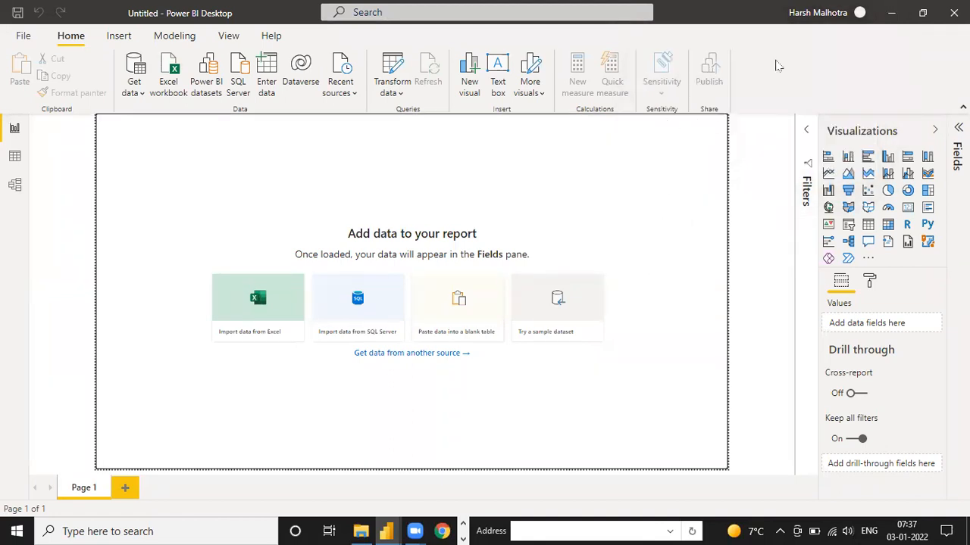
{"action": "left_click", "coordinate": [855, 13]}
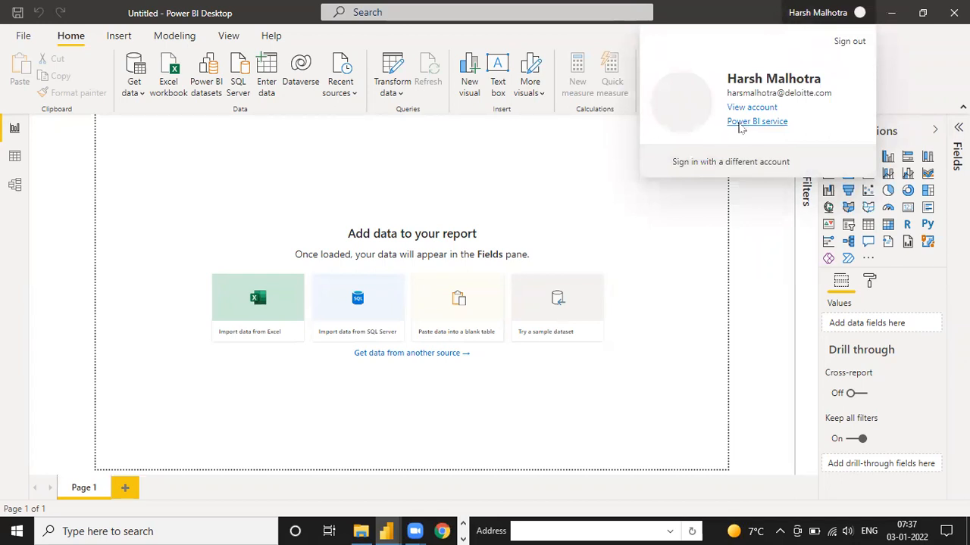
{"action": "left_click", "coordinate": [632, 236]}
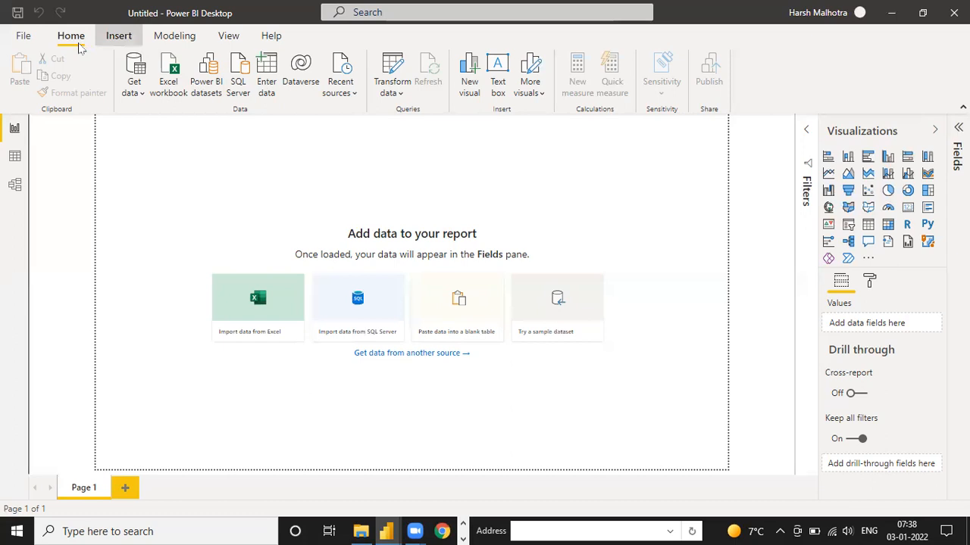
Look through the Insert and Help command sets, and return to the Home commands
{"action": "left_click", "coordinate": [118, 36]}
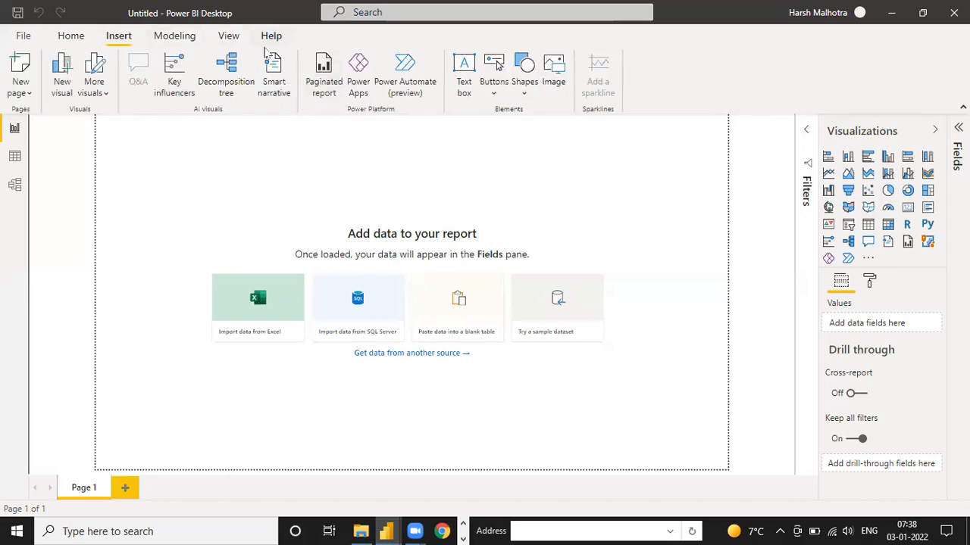
{"action": "left_click", "coordinate": [174, 35]}
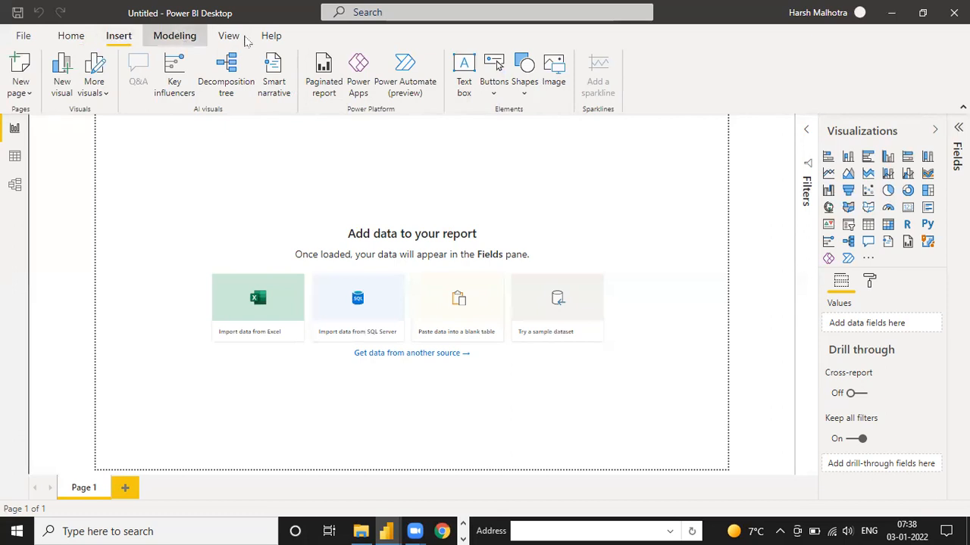
{"action": "left_click", "coordinate": [274, 38]}
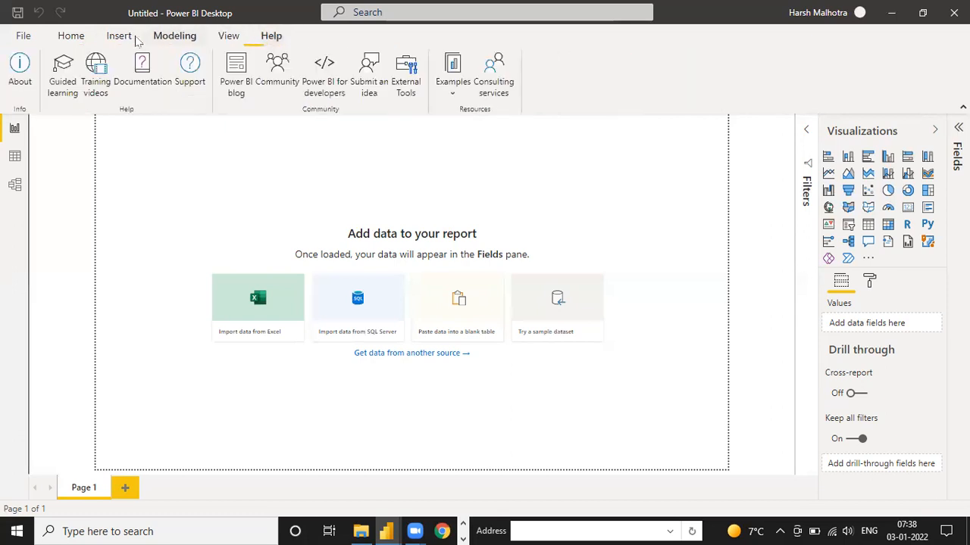
{"action": "left_click", "coordinate": [72, 36]}
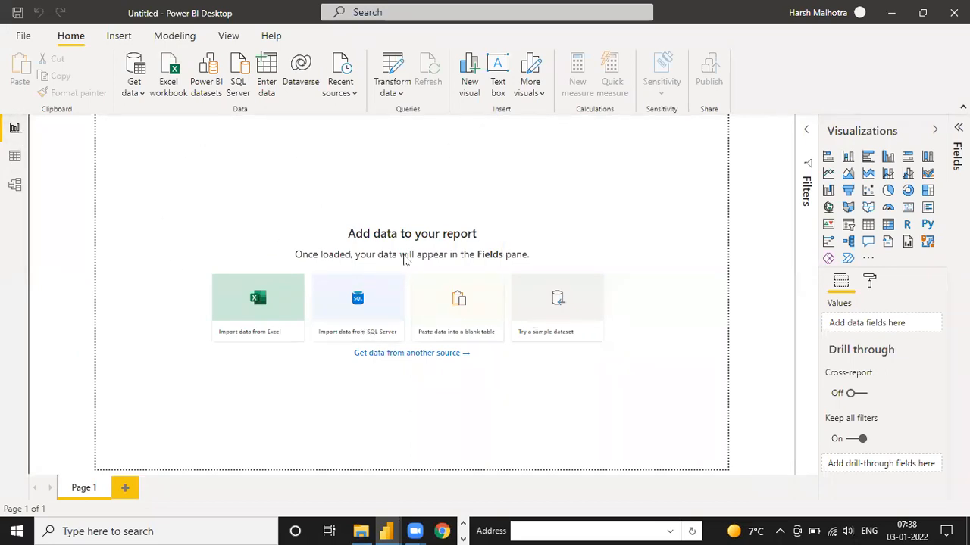
Examine the untitled report in Data view and in Model view
{"action": "left_click", "coordinate": [11, 158]}
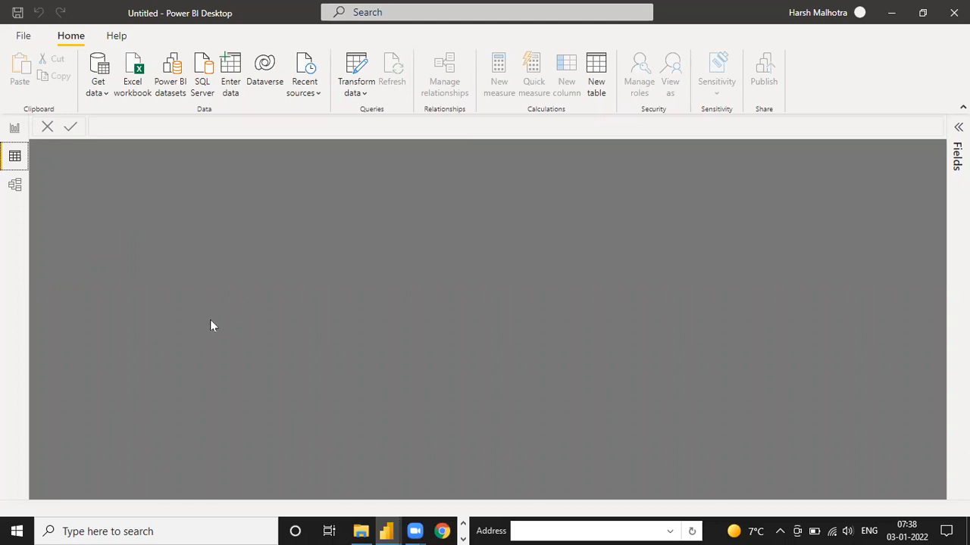
{"action": "left_click", "coordinate": [14, 184]}
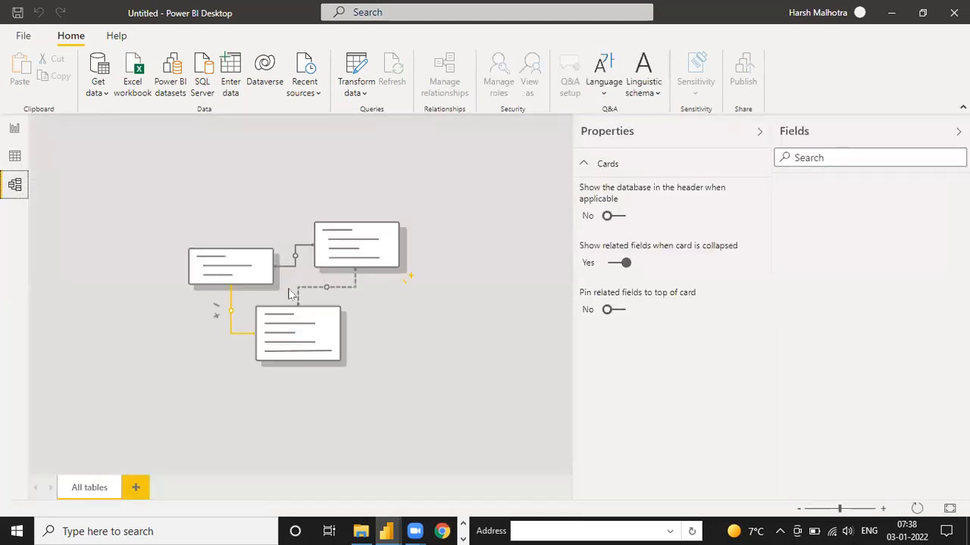
Collapse the Properties and Fields panes in Model view, and return to Report view after comparing the two views
{"action": "left_click", "coordinate": [760, 132]}
{"action": "left_click", "coordinate": [959, 131]}
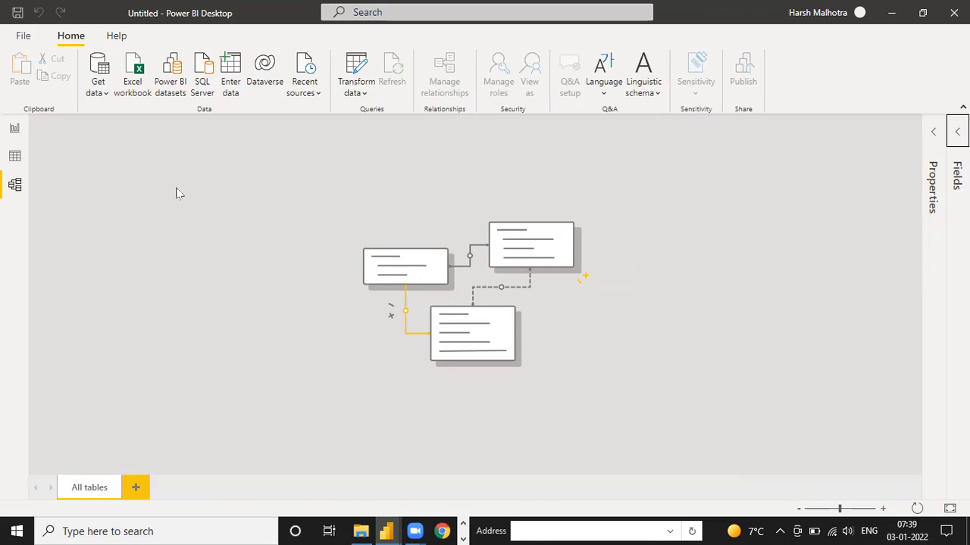
{"action": "left_click", "coordinate": [14, 128]}
{"action": "left_click", "coordinate": [14, 185]}
{"action": "left_click", "coordinate": [28, 135]}
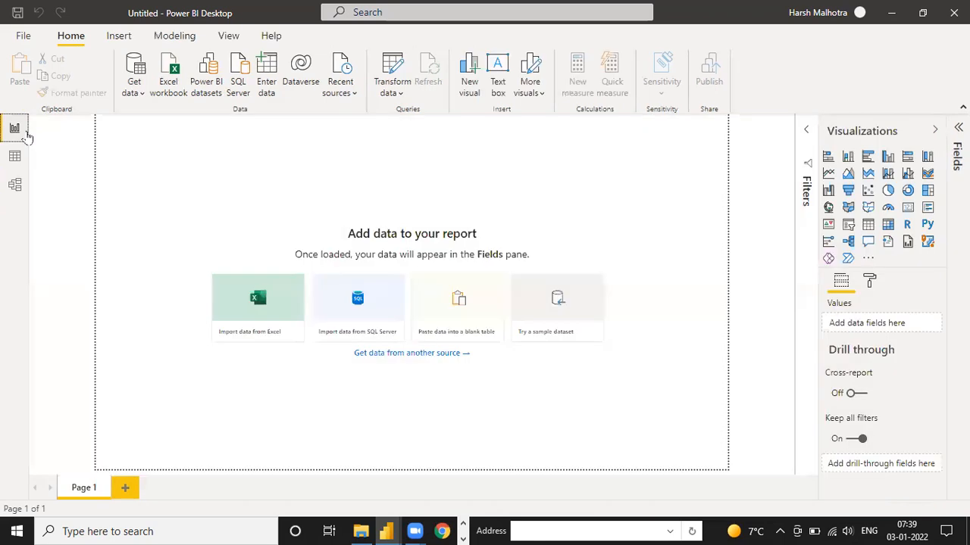
{"action": "left_click", "coordinate": [17, 191]}
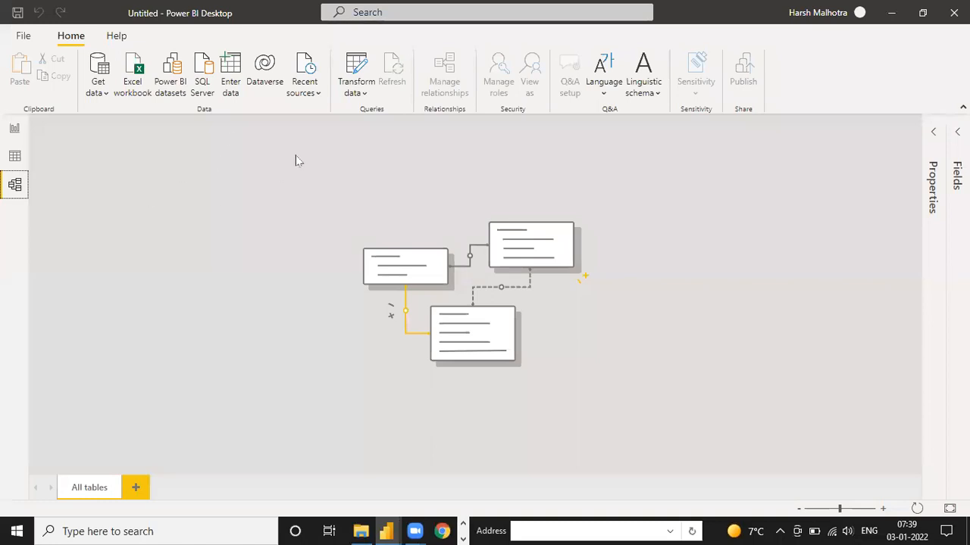
{"action": "left_click", "coordinate": [22, 128]}
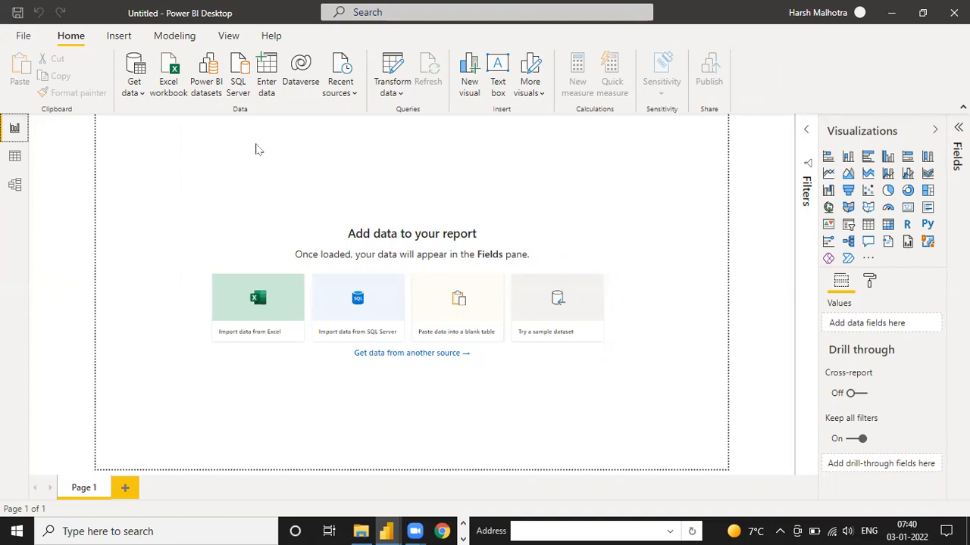
Open the full list of data sources and look at the SharePoint folder, SQL Server database and Access database connectors
{"action": "left_click", "coordinate": [134, 90]}
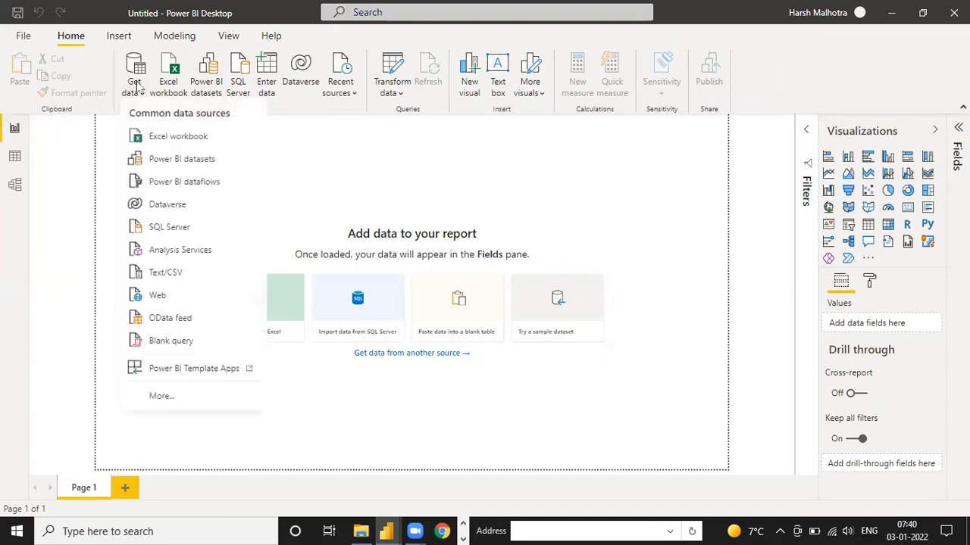
{"action": "left_click", "coordinate": [190, 403]}
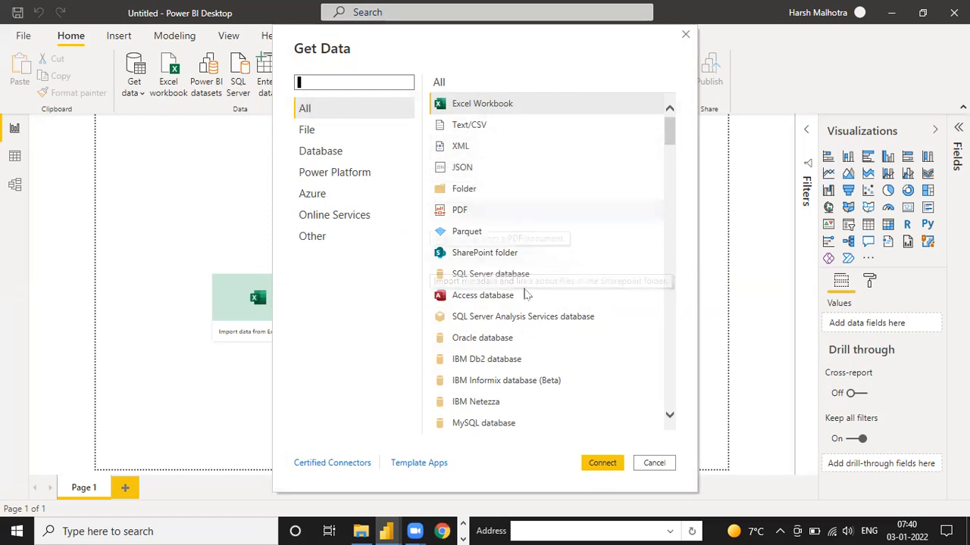
{"action": "left_click", "coordinate": [471, 260]}
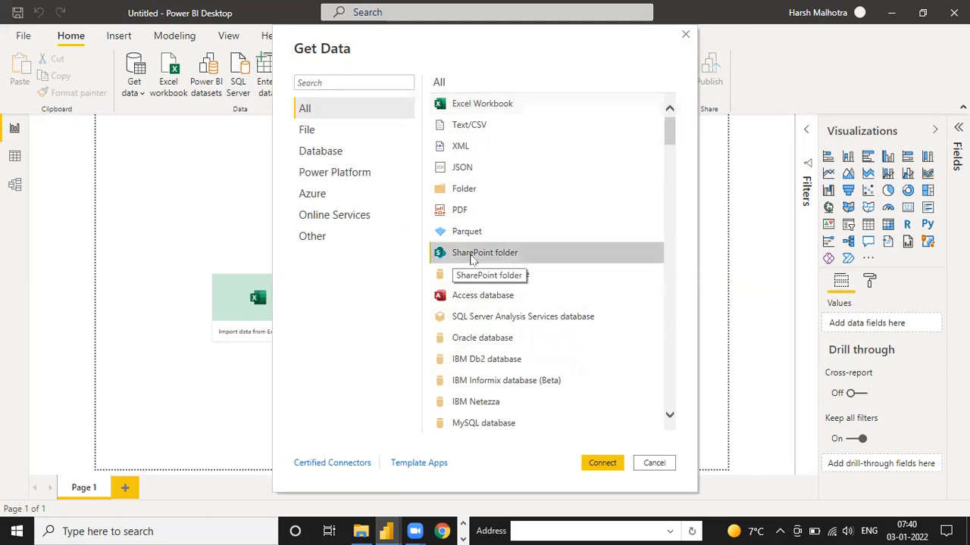
{"action": "left_click", "coordinate": [475, 280]}
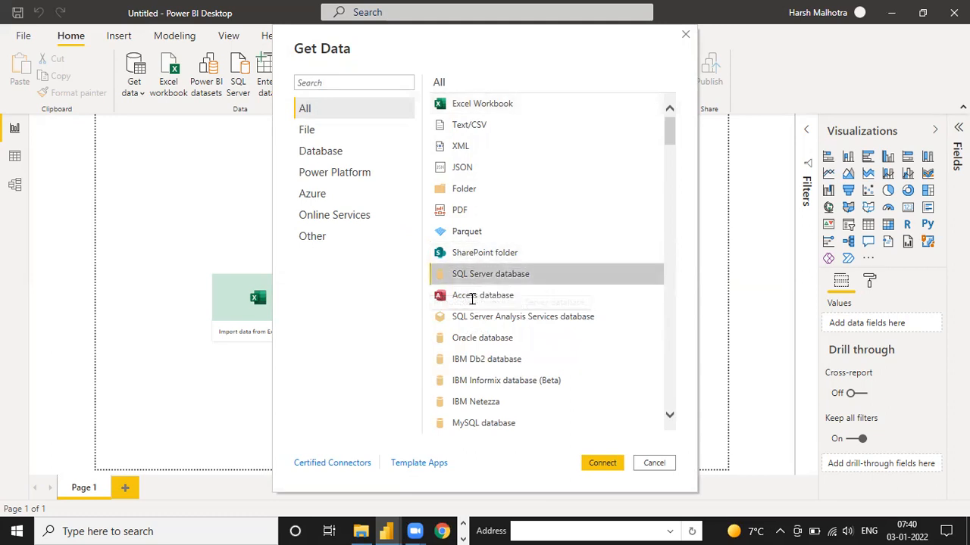
{"action": "left_click", "coordinate": [482, 300]}
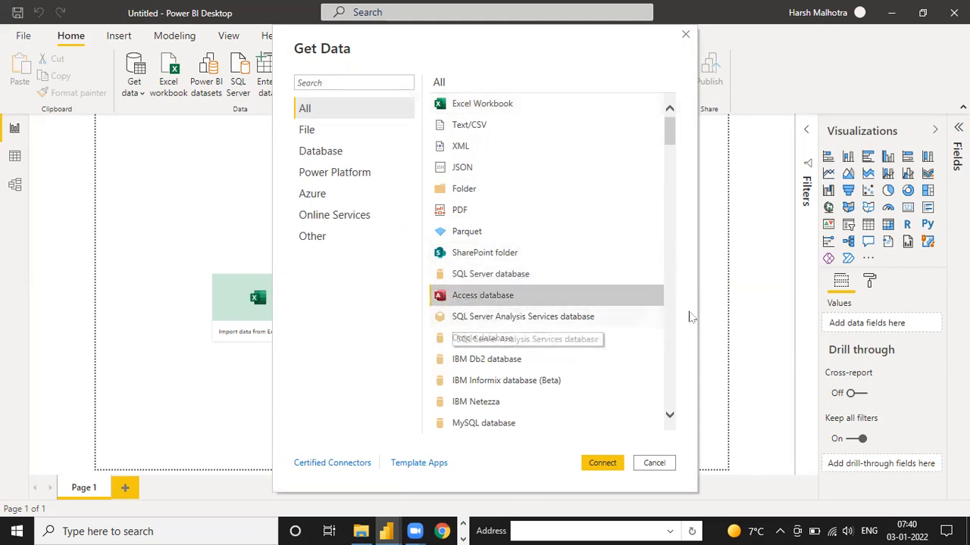
Look through the whole list of connectors down to Blank Query, revisit the database connectors, and close the list without connecting
{"action": "left_click_drag", "start_coordinate": [670, 140], "coordinate": [678, 418]}
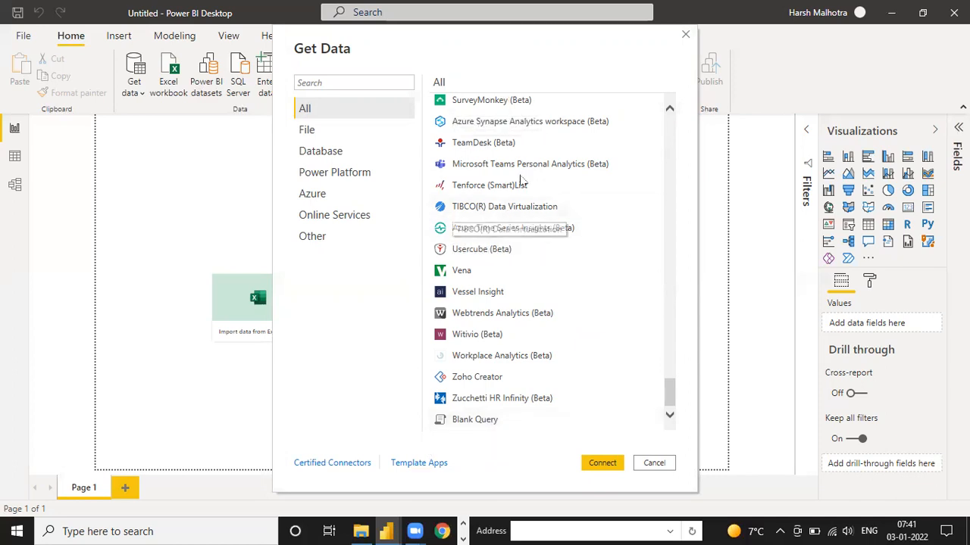
{"action": "left_click_drag", "start_coordinate": [670, 109], "coordinate": [670, 113]}
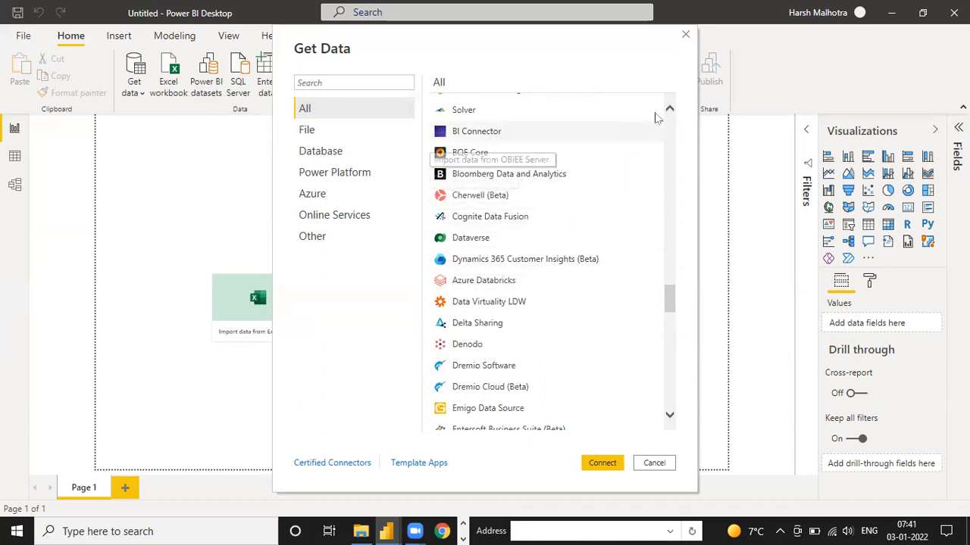
{"action": "left_click_drag", "start_coordinate": [670, 110], "coordinate": [670, 113]}
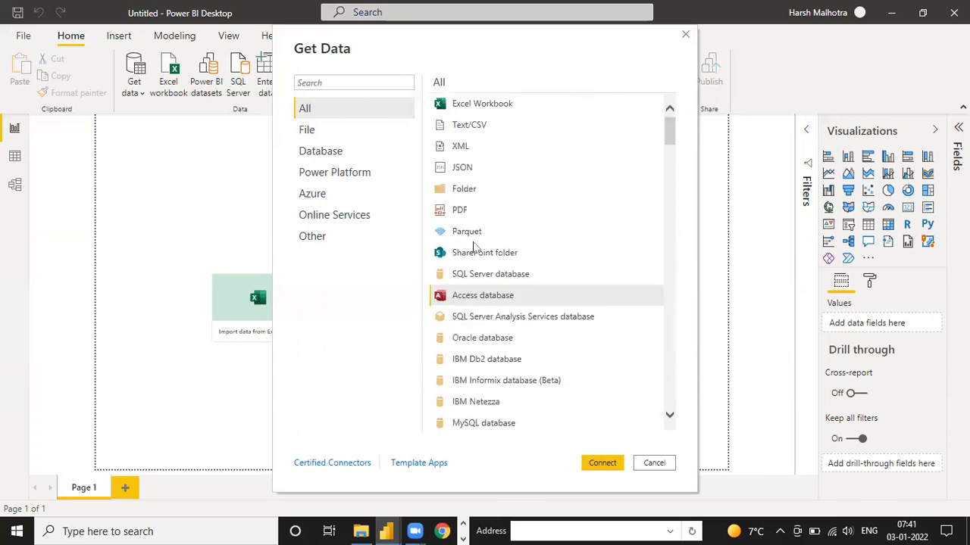
{"action": "left_click", "coordinate": [498, 278]}
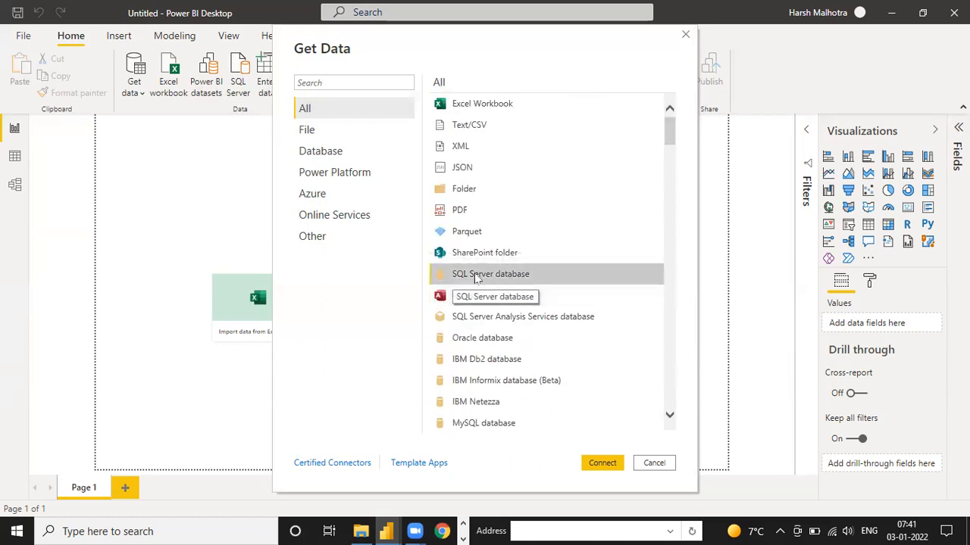
{"action": "left_click", "coordinate": [465, 299]}
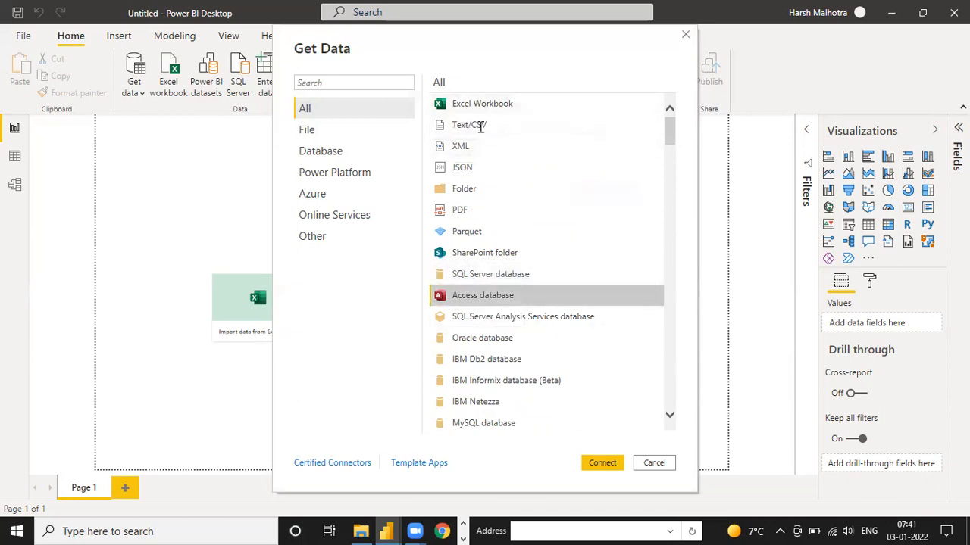
{"action": "left_click", "coordinate": [469, 280]}
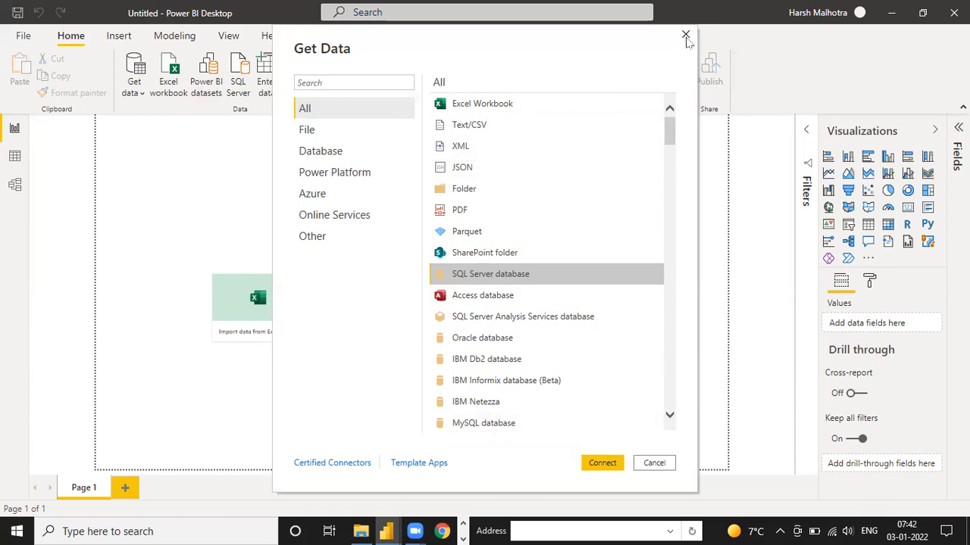
{"action": "left_click", "coordinate": [685, 37]}
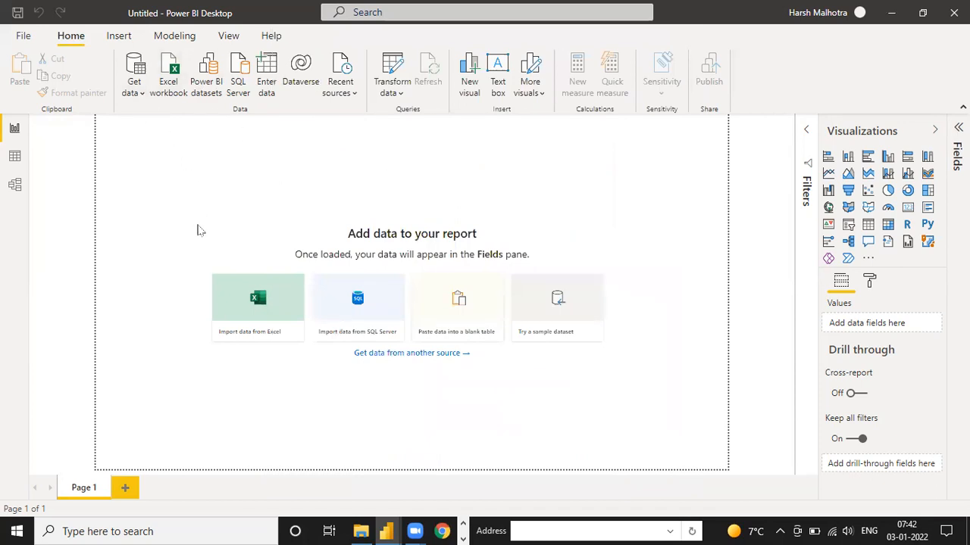
Switch to Chrome with the named user profile
{"action": "left_click", "coordinate": [441, 531]}
{"action": "left_click", "coordinate": [796, 24]}
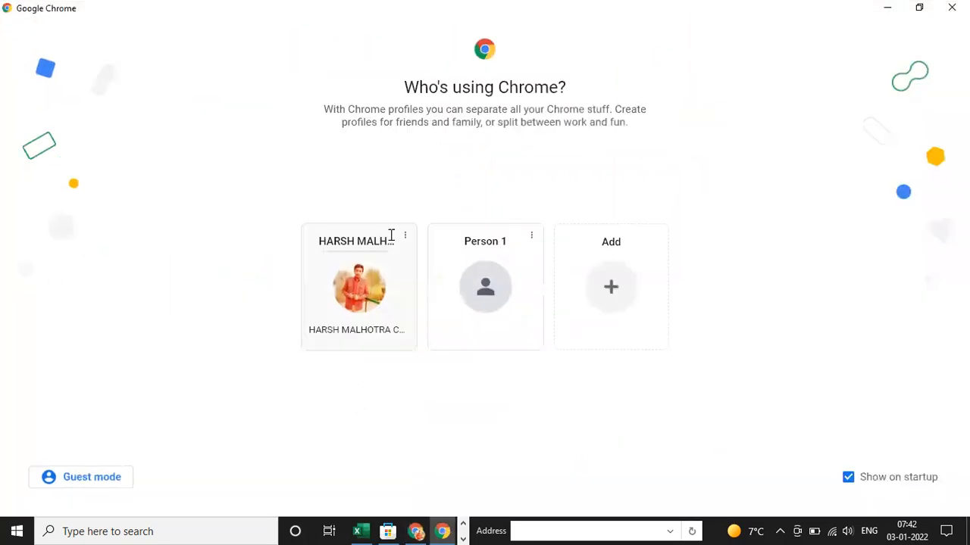
{"action": "left_click", "coordinate": [391, 235]}
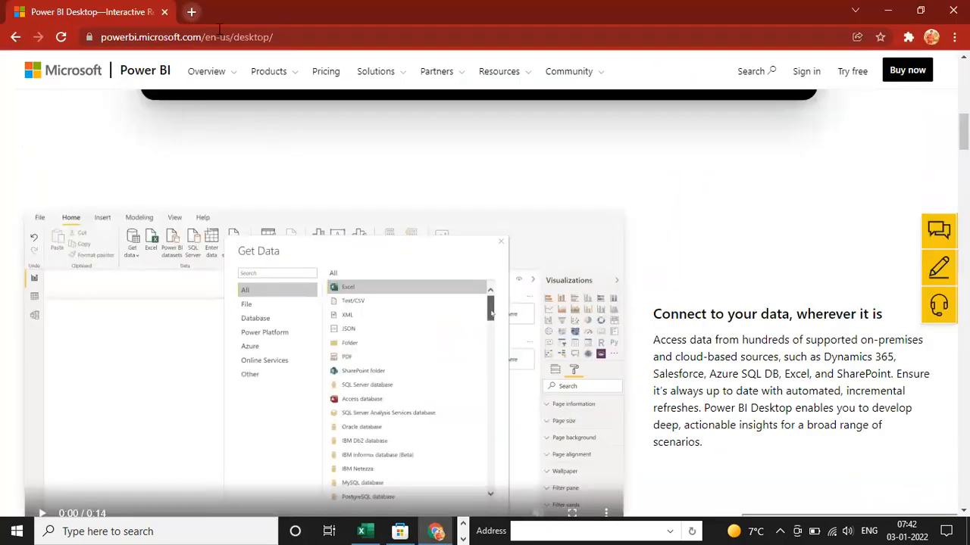
Search the web for yahoo finance in a new tab and open the Yahoo Finance Cryptocurrencies page
{"action": "key", "text": "ctrl+t"}
{"action": "type", "text": "yahho"}
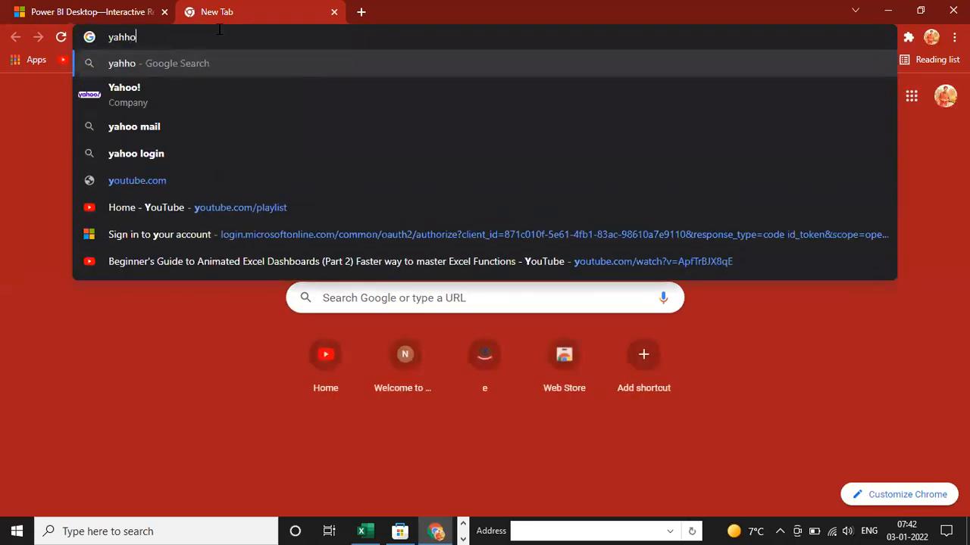
{"action": "key", "text": "BackSpace"}
{"action": "key", "text": "BackSpace"}
{"action": "type", "text": "oo fina"}
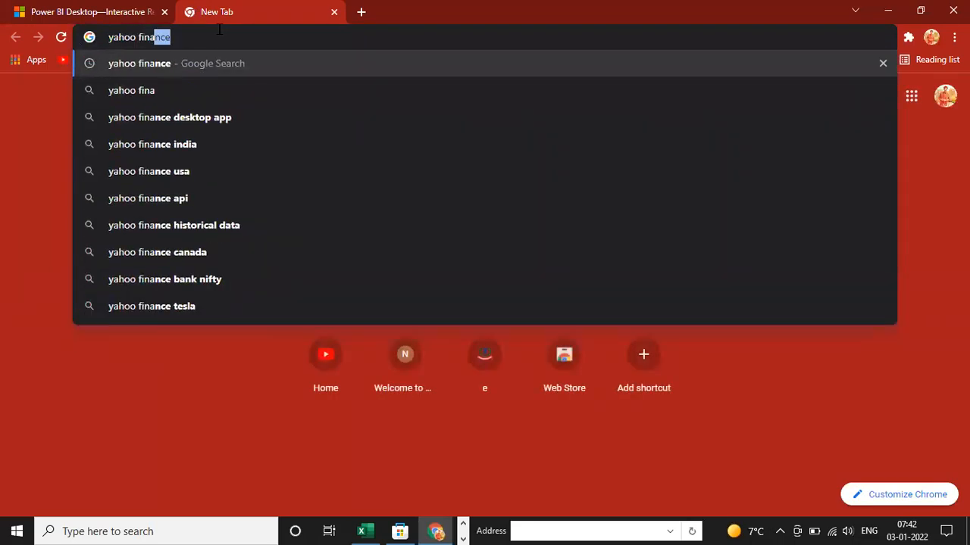
{"action": "key", "text": "Return"}
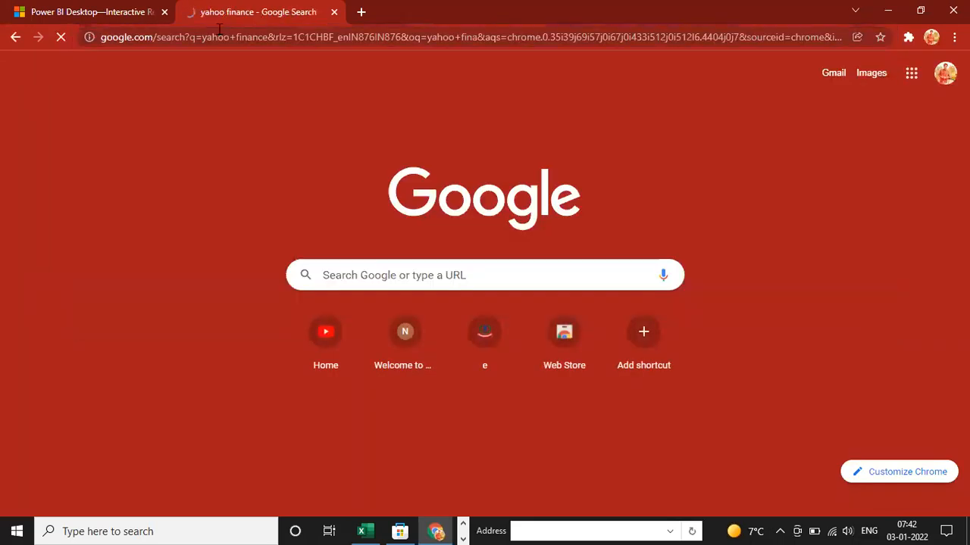
{"action": "left_click", "coordinate": [203, 216]}
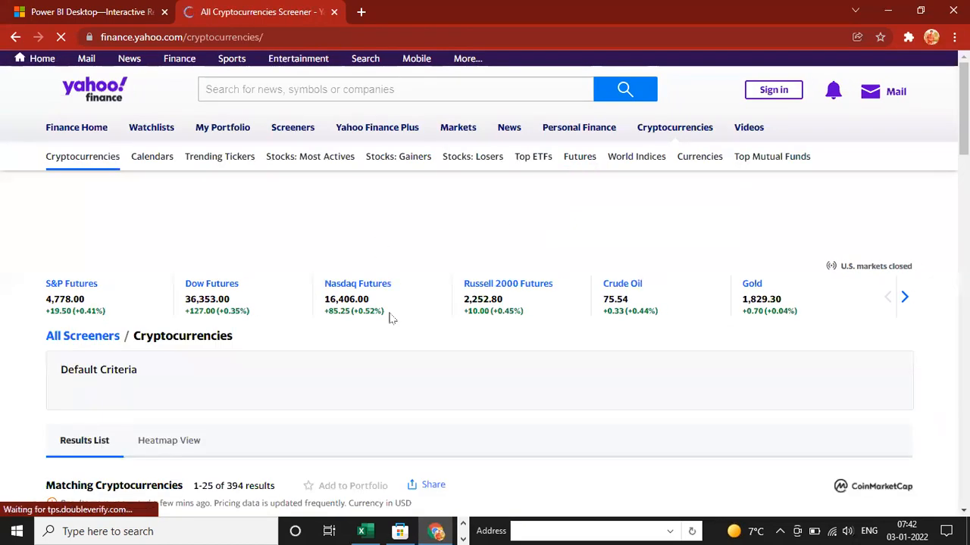
Examine the table of matching cryptocurrencies on Yahoo Finance and select the page's web address
{"action": "scroll", "coordinate": [388, 319], "scroll_direction": "down", "scroll_amount": 3}
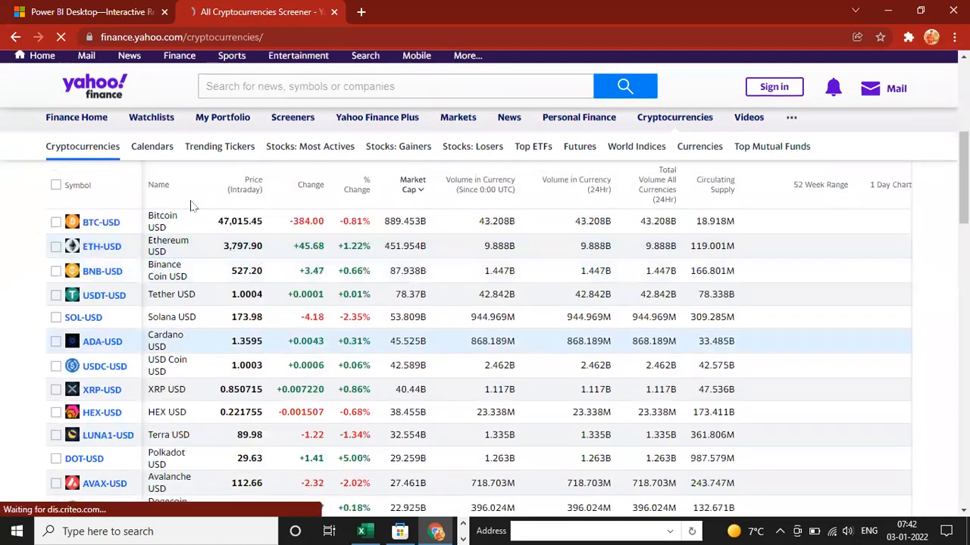
{"action": "scroll", "coordinate": [425, 301], "scroll_direction": "down", "scroll_amount": 2}
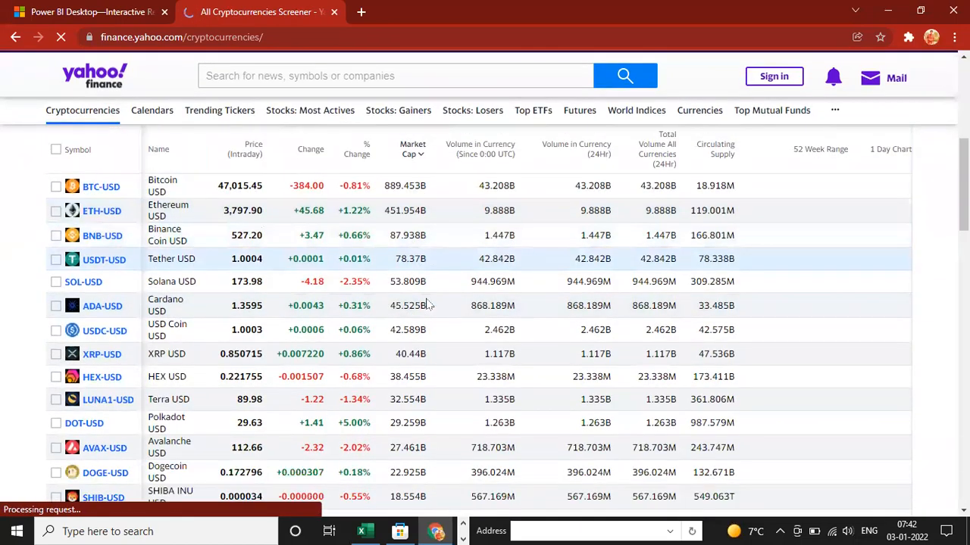
{"action": "scroll", "coordinate": [428, 304], "scroll_direction": "down", "scroll_amount": 2}
{"action": "scroll", "coordinate": [426, 304], "scroll_direction": "up", "scroll_amount": 8}
{"action": "scroll", "coordinate": [426, 305], "scroll_direction": "down", "scroll_amount": 3}
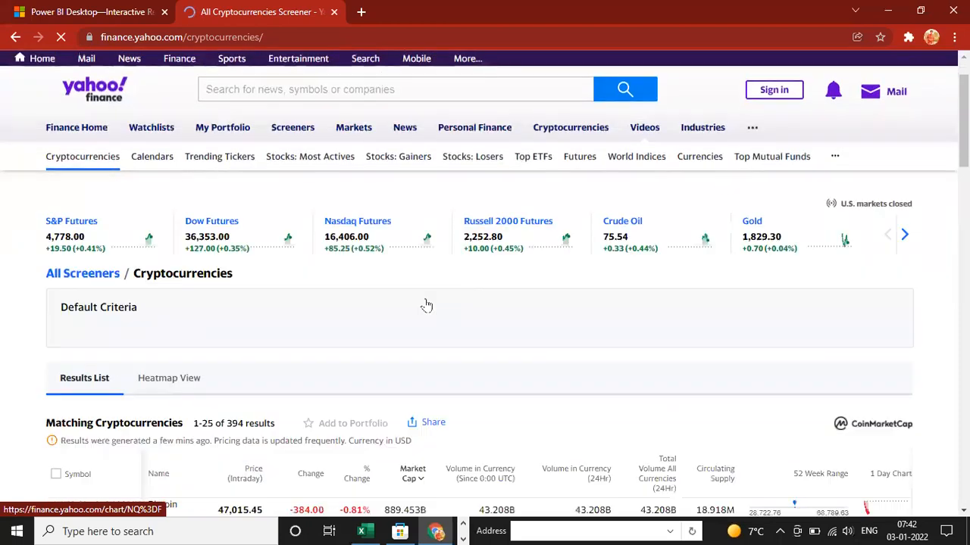
{"action": "scroll", "coordinate": [426, 305], "scroll_direction": "down", "scroll_amount": 2}
{"action": "left_click", "coordinate": [331, 36]}
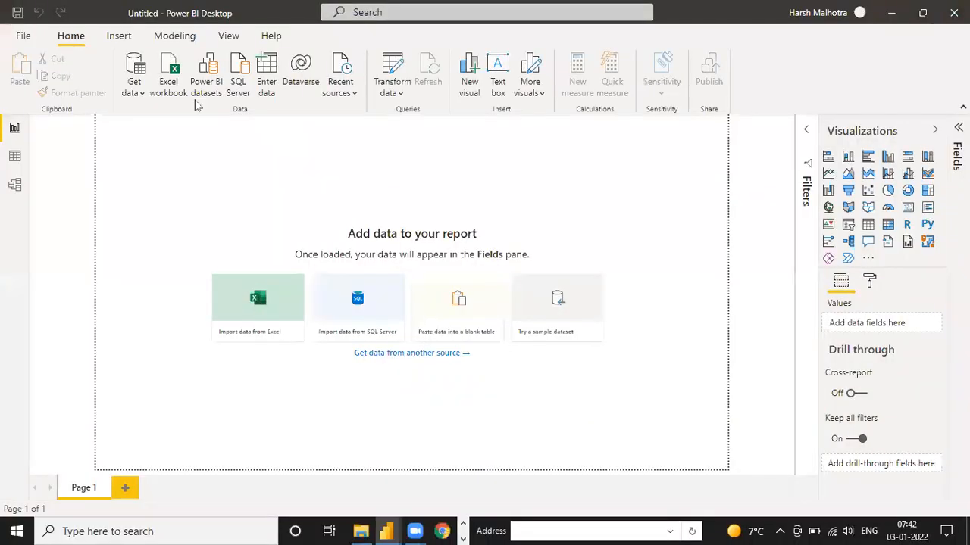
Switch back to Power BI Desktop and start importing data from a web page
{"action": "left_click", "coordinate": [133, 90]}
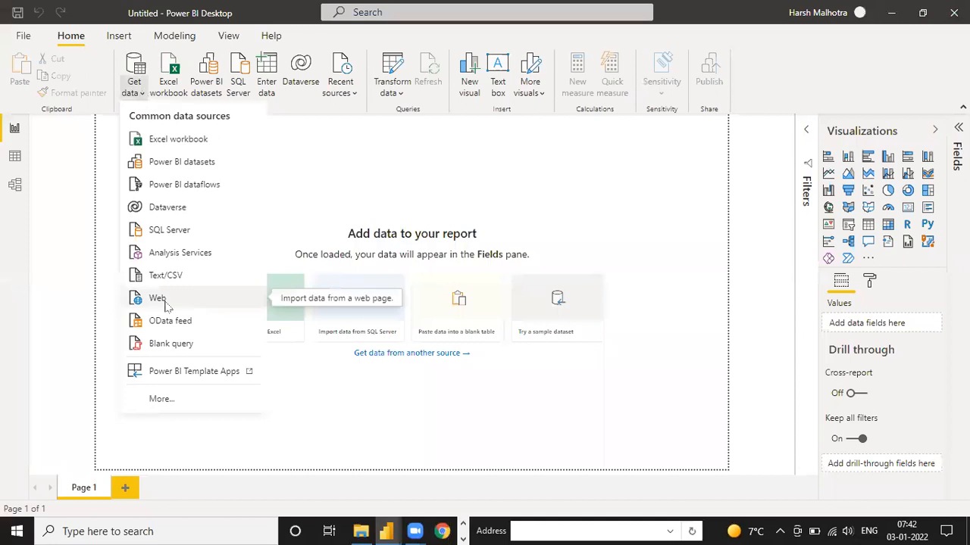
{"action": "left_click", "coordinate": [166, 303]}
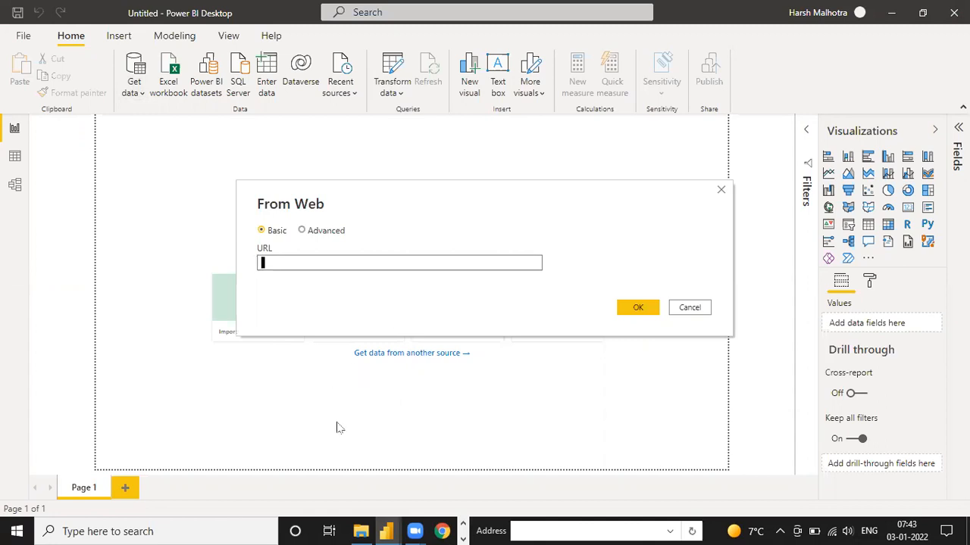
Return to Yahoo Finance in Chrome and look through the Cryptocurrencies page and the My Portfolio page
{"action": "left_click", "coordinate": [443, 531]}
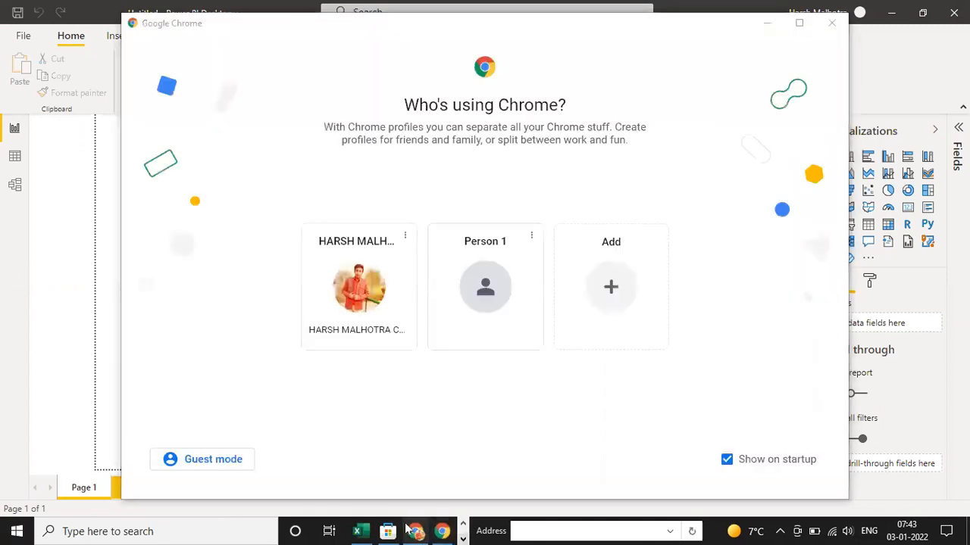
{"action": "left_click", "coordinate": [411, 531]}
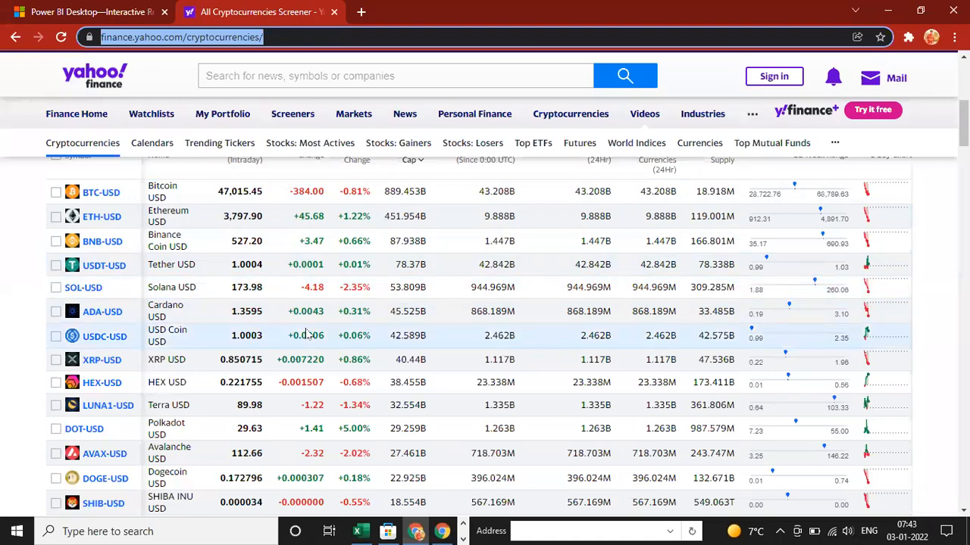
{"action": "scroll", "coordinate": [259, 371], "scroll_direction": "down", "scroll_amount": 5}
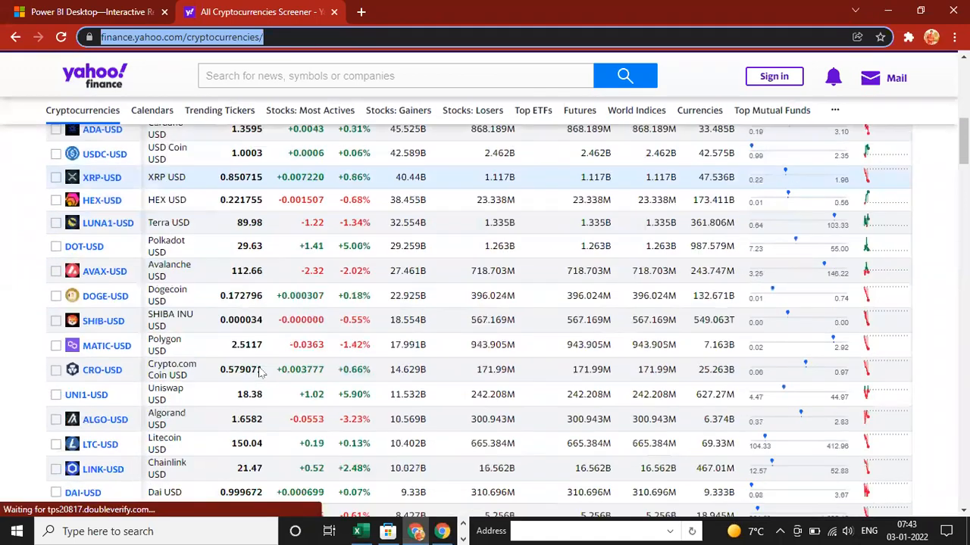
{"action": "scroll", "coordinate": [260, 372], "scroll_direction": "down", "scroll_amount": 10}
{"action": "scroll", "coordinate": [260, 371], "scroll_direction": "up", "scroll_amount": 12}
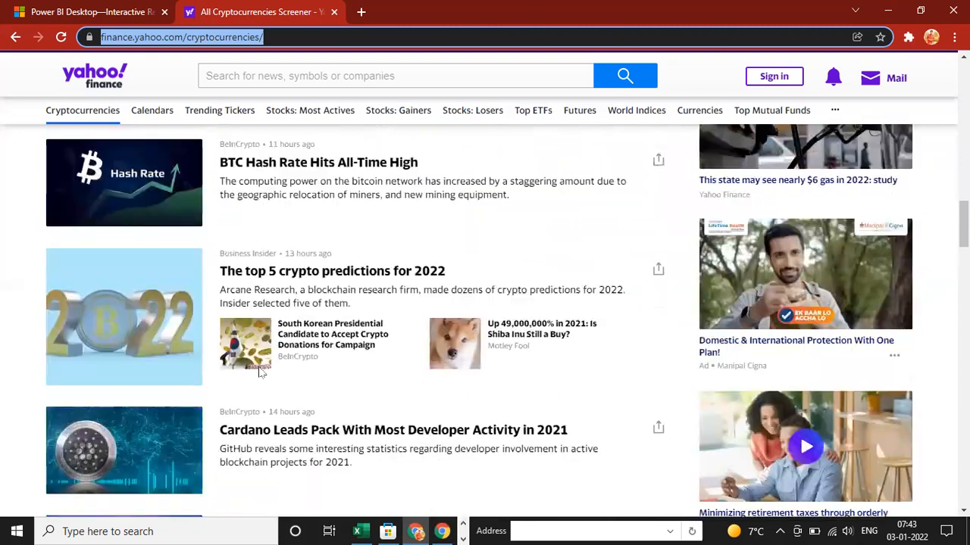
{"action": "scroll", "coordinate": [257, 303], "scroll_direction": "up", "scroll_amount": 6}
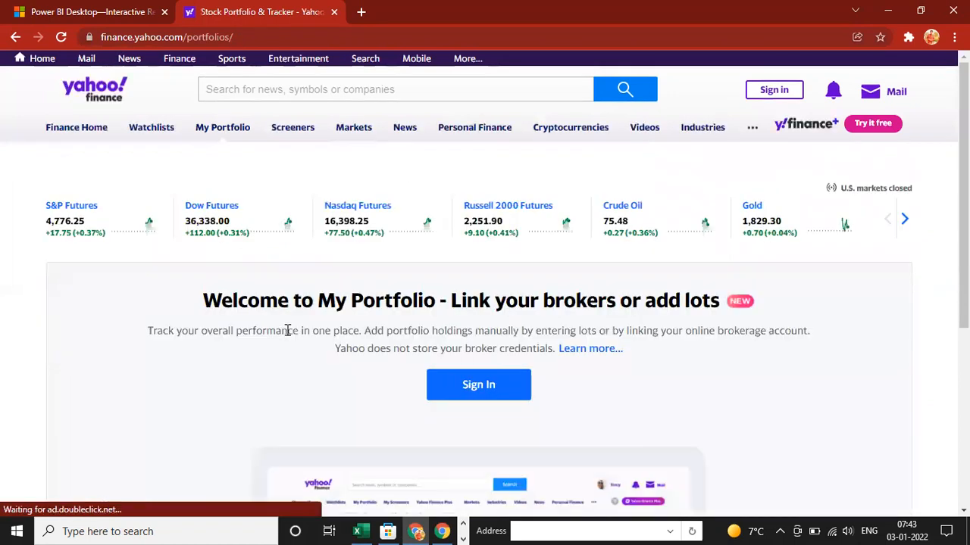
{"action": "scroll", "coordinate": [343, 347], "scroll_direction": "down", "scroll_amount": 3}
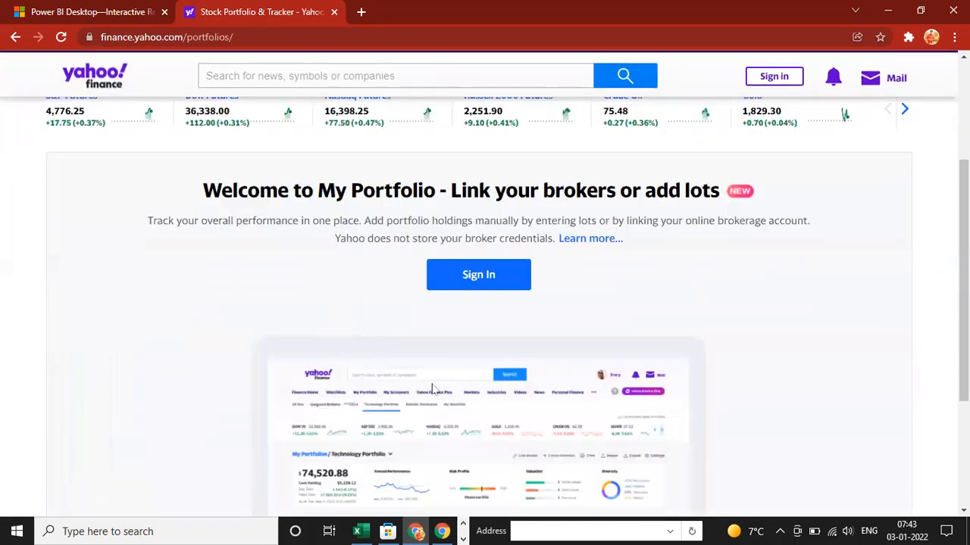
{"action": "scroll", "coordinate": [435, 387], "scroll_direction": "down", "scroll_amount": 3}
{"action": "scroll", "coordinate": [436, 388], "scroll_direction": "up", "scroll_amount": 6}
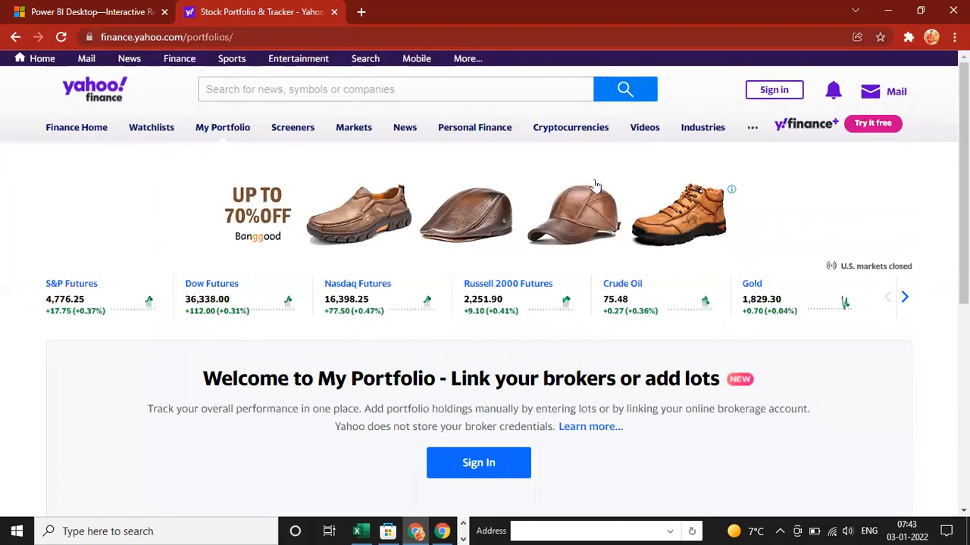
Open Yahoo's Personal Finance section and look through its page
{"action": "mouse_move", "coordinate": [489, 133]}
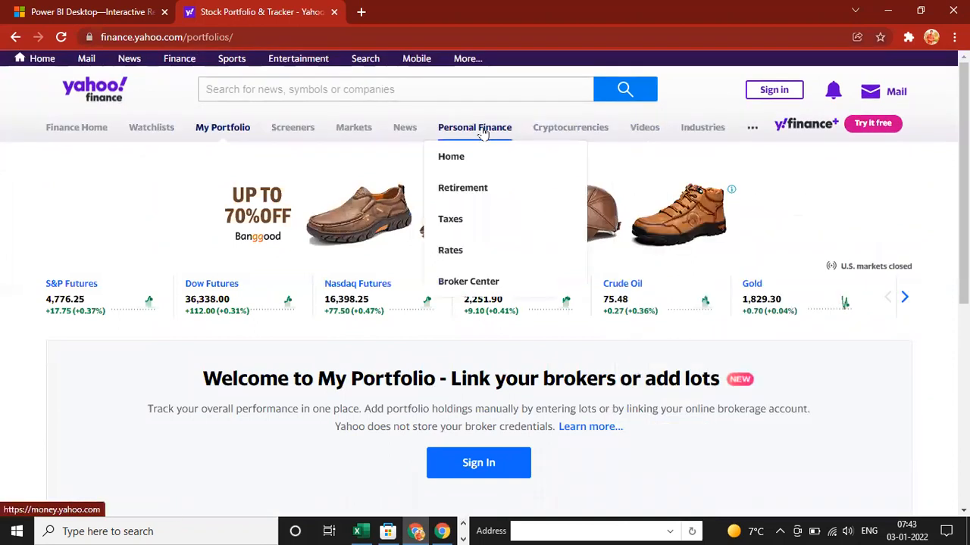
{"action": "left_click", "coordinate": [464, 189]}
{"action": "key", "text": "Tab"}
{"action": "key", "text": "Tab"}
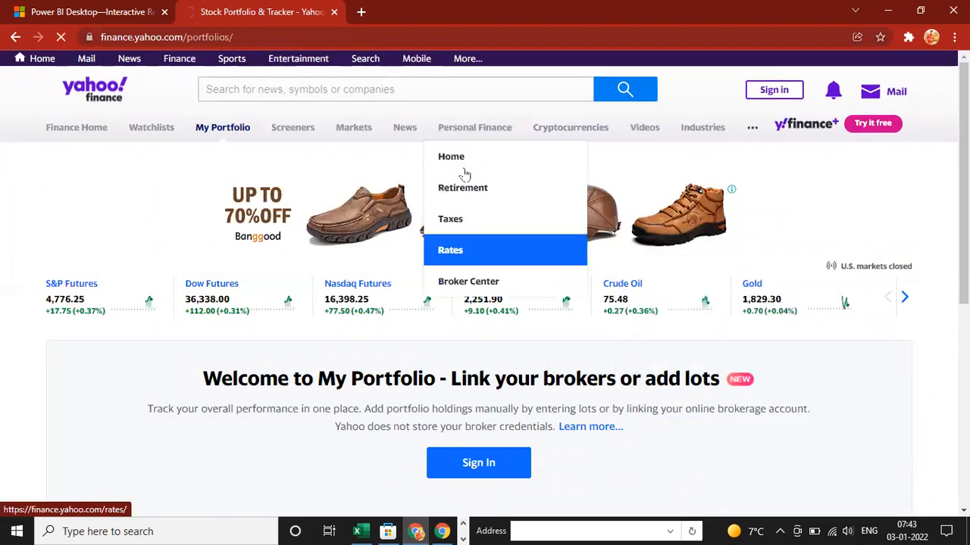
{"action": "scroll", "coordinate": [296, 303], "scroll_direction": "down", "scroll_amount": 3}
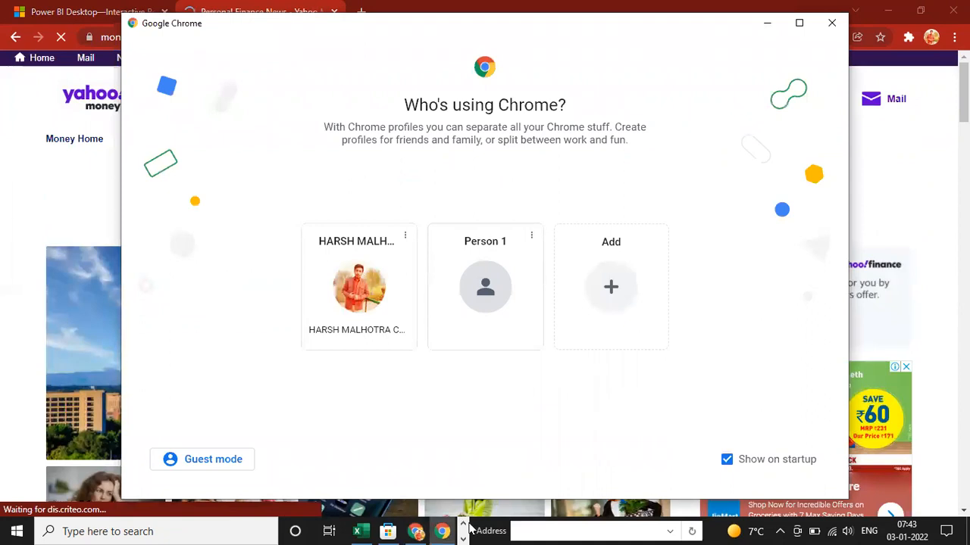
Switch back to the untitled Power BI Desktop report and cancel the import from a web page
{"action": "scroll", "coordinate": [388, 528], "scroll_direction": "up", "scroll_amount": 1}
{"action": "left_click", "coordinate": [388, 529]}
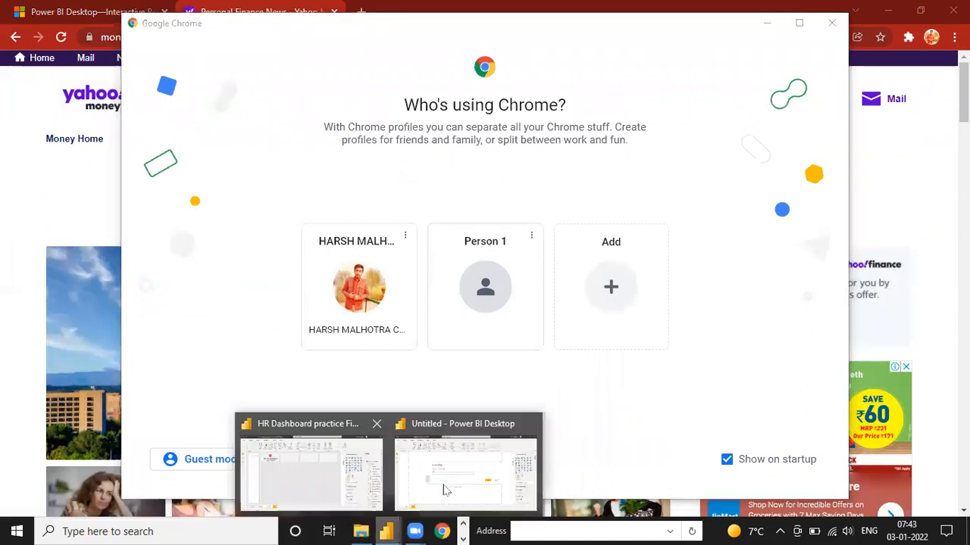
{"action": "left_click", "coordinate": [447, 489]}
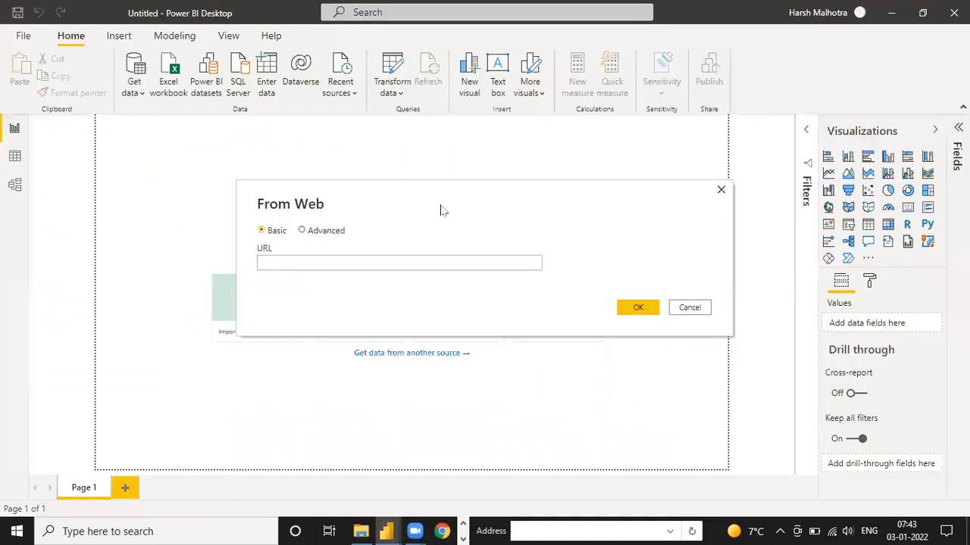
{"action": "key", "text": "Escape"}
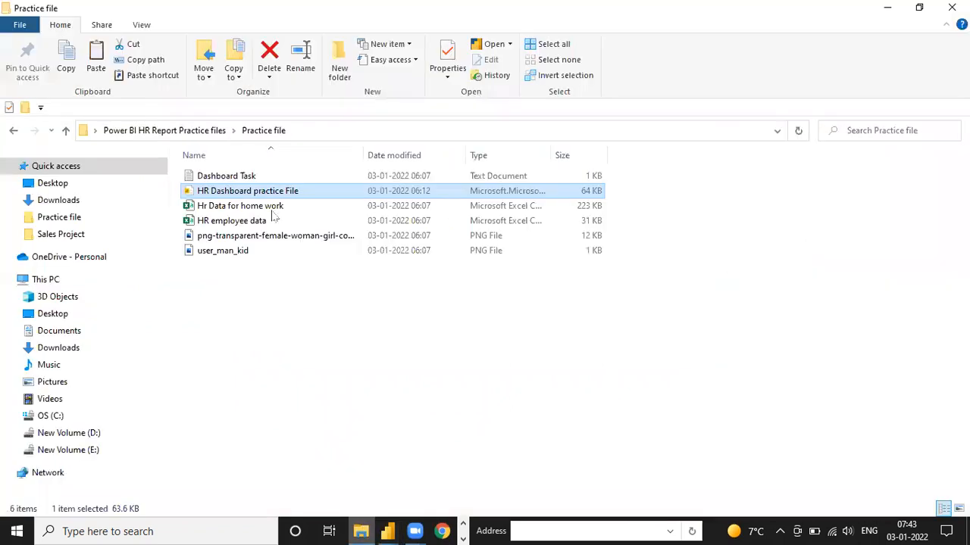
Open the Hr Data for home work file from the Practice file folder in Excel and check the extent of column A
{"action": "left_click", "coordinate": [207, 165]}
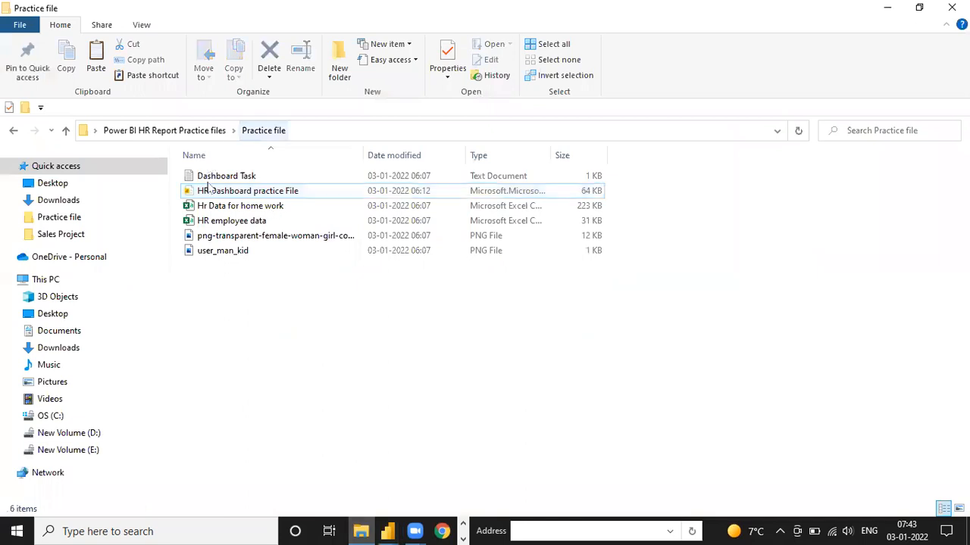
{"action": "left_click", "coordinate": [250, 207]}
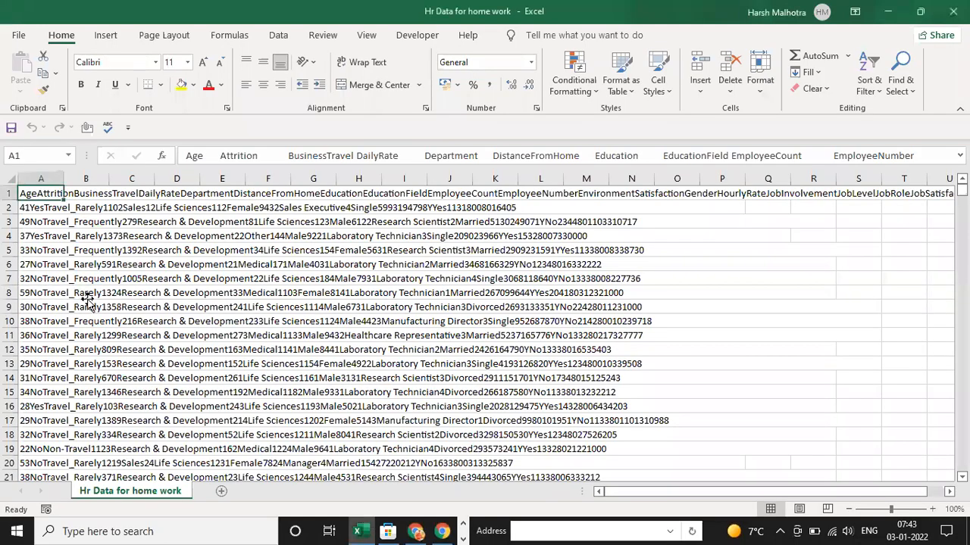
{"action": "key", "text": "Right"}
{"action": "key", "text": "Left"}
{"action": "key", "text": "ctrl+shift+Down"}
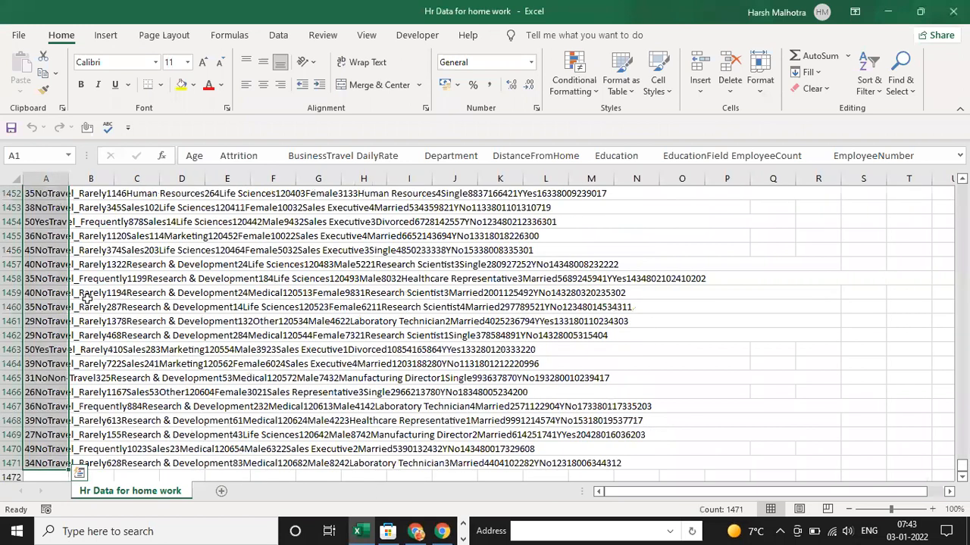
{"action": "key", "text": "ctrl+Home"}
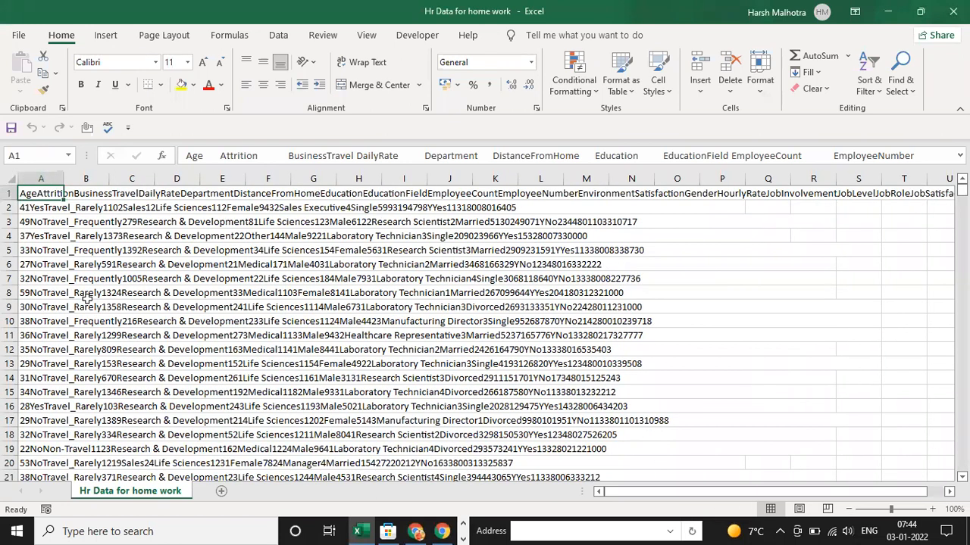
Examine the data records in column A from row 2 down to the last filled row
{"action": "key", "text": "Down"}
{"action": "key", "text": "ctrl+Down"}
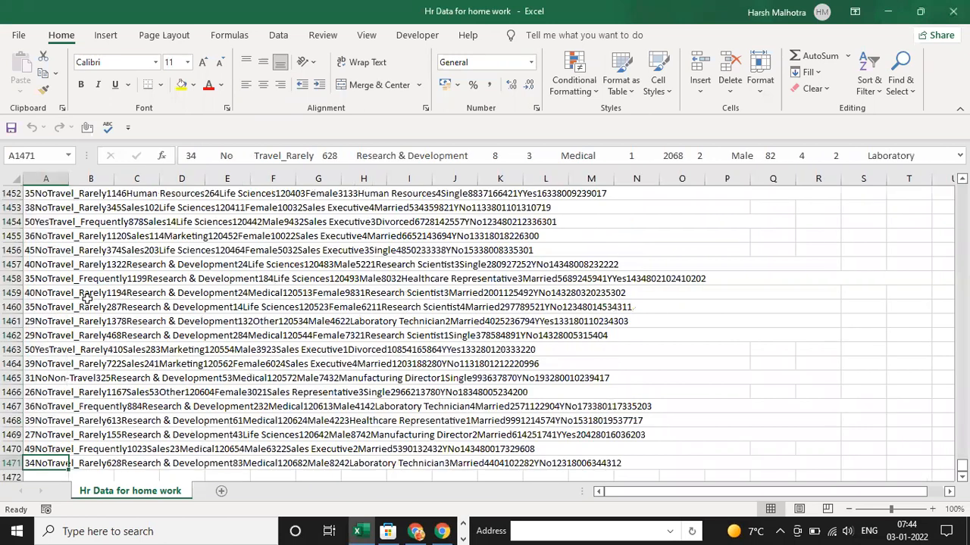
{"action": "key", "text": "ctrl+Up"}
{"action": "key", "text": "Down"}
{"action": "key", "text": "ctrl+Down"}
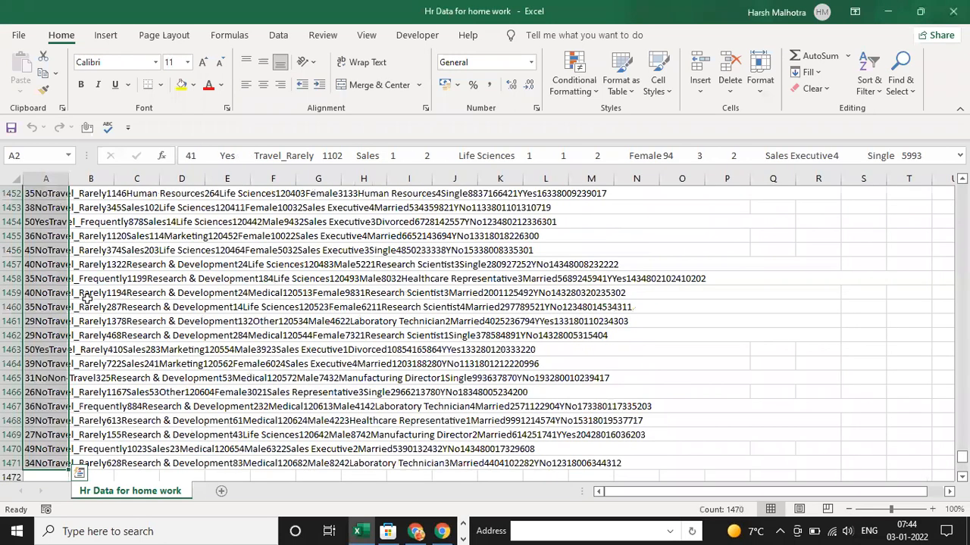
{"action": "key", "text": "ctrl+Up"}
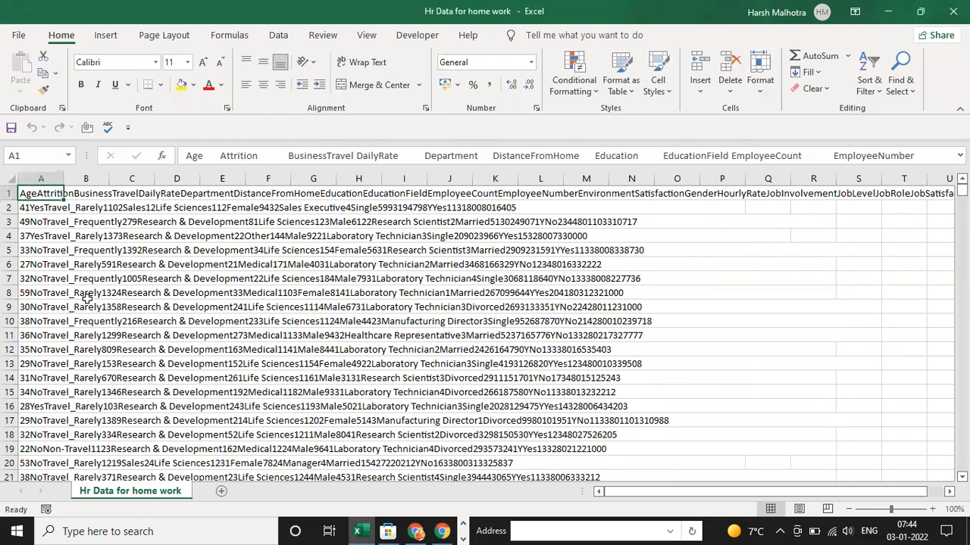
{"action": "key", "text": "ctrl+shift+Down"}
{"action": "left_click", "coordinate": [61, 221]}
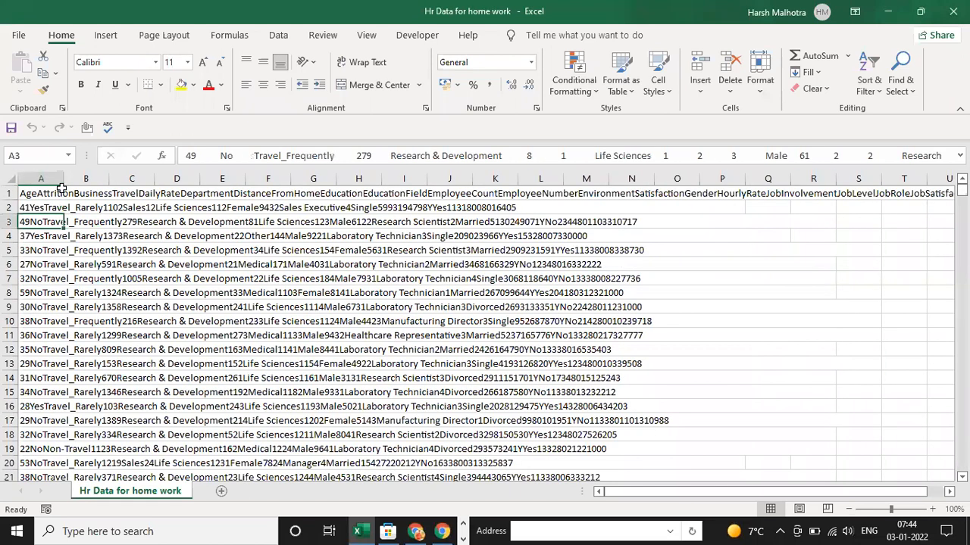
Autofit the width of column A to its contents and return to cell A1
{"action": "double_click", "coordinate": [63, 178]}
{"action": "left_click", "coordinate": [96, 207]}
{"action": "key", "text": "Up"}
{"action": "key", "text": "Right"}
{"action": "key", "text": "Right"}
{"action": "key", "text": "Right"}
{"action": "key", "text": "ctrl+Home"}
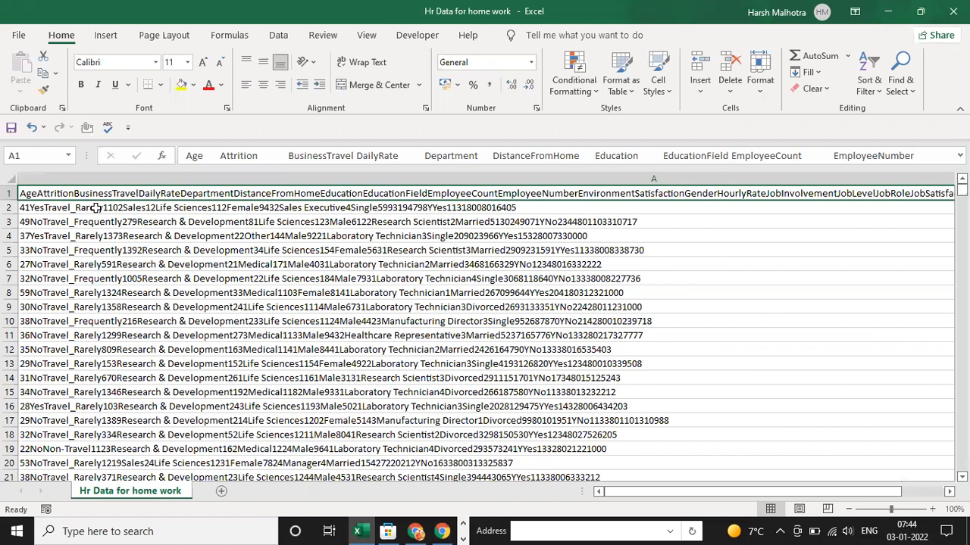
Check the full extent of the widened column's data and close the workbook without saving the changes
{"action": "left_click", "coordinate": [96, 208]}
{"action": "key", "text": "Up"}
{"action": "key", "text": "ctrl+shift+Down"}
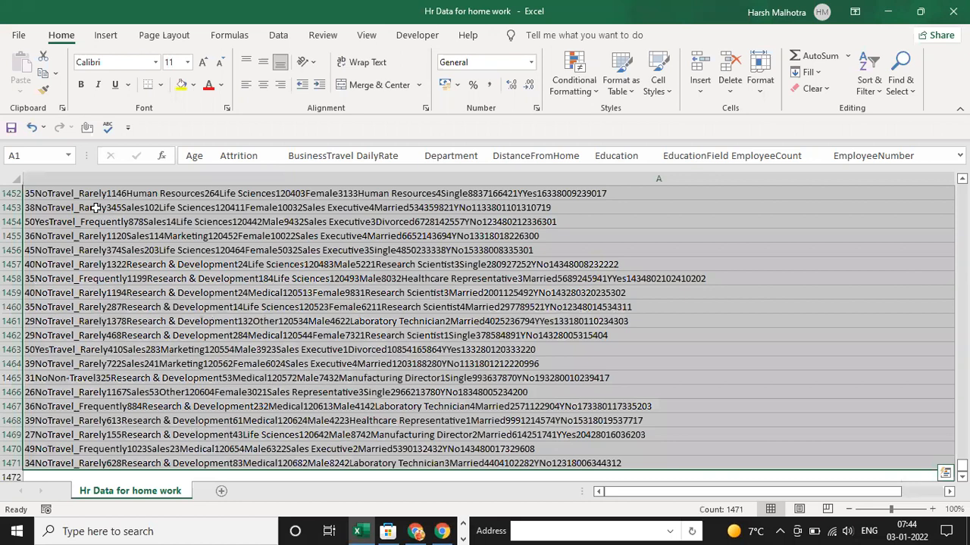
{"action": "key", "text": "Down"}
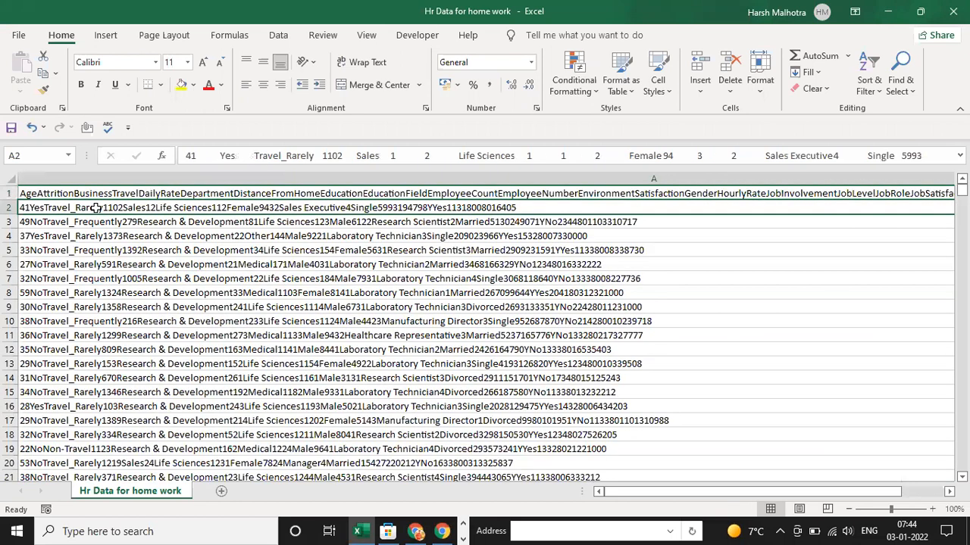
{"action": "key", "text": "Up"}
{"action": "left_click", "coordinate": [953, 10]}
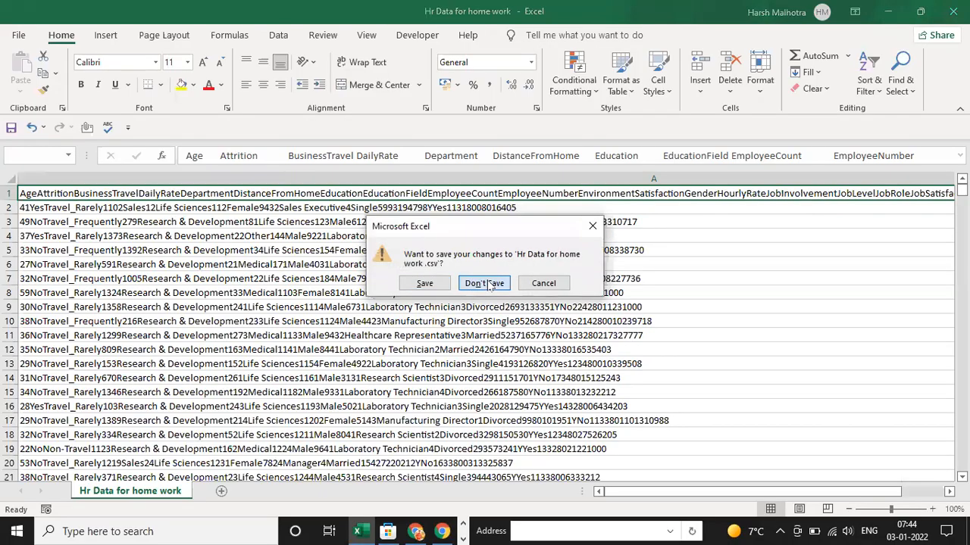
{"action": "left_click", "coordinate": [484, 284]}
Switch to the untitled Power BI Desktop report and open the Power Query Editor for transforming data
{"action": "mouse_move", "coordinate": [386, 530]}
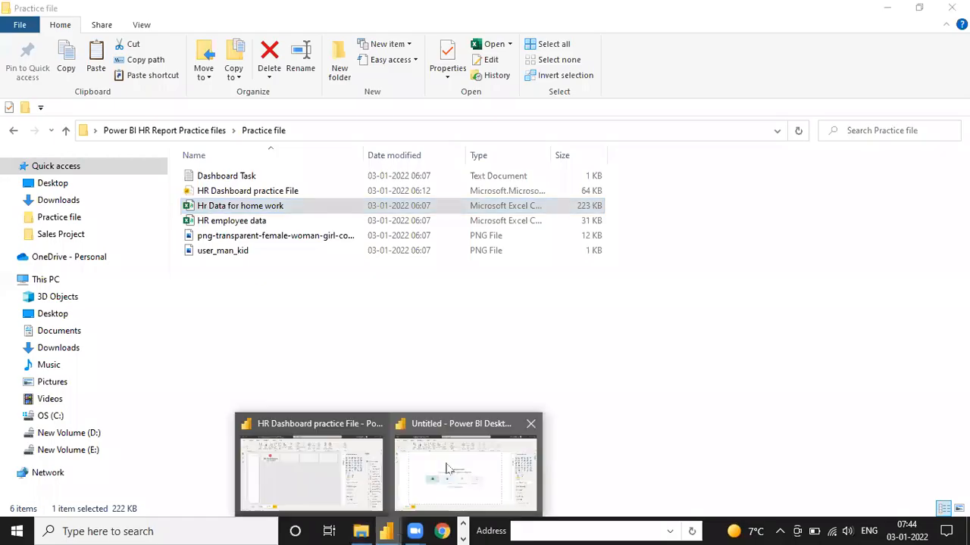
{"action": "left_click", "coordinate": [447, 470]}
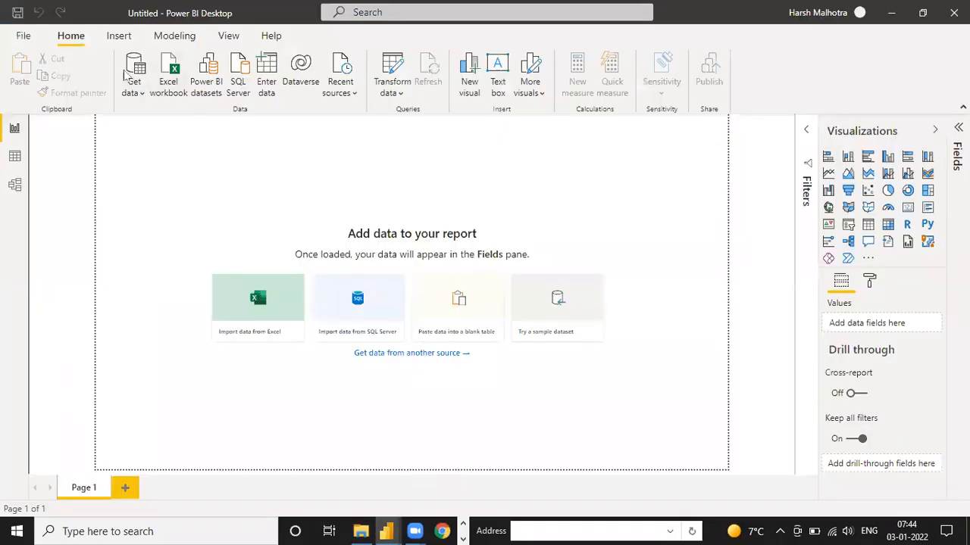
{"action": "left_click", "coordinate": [394, 67]}
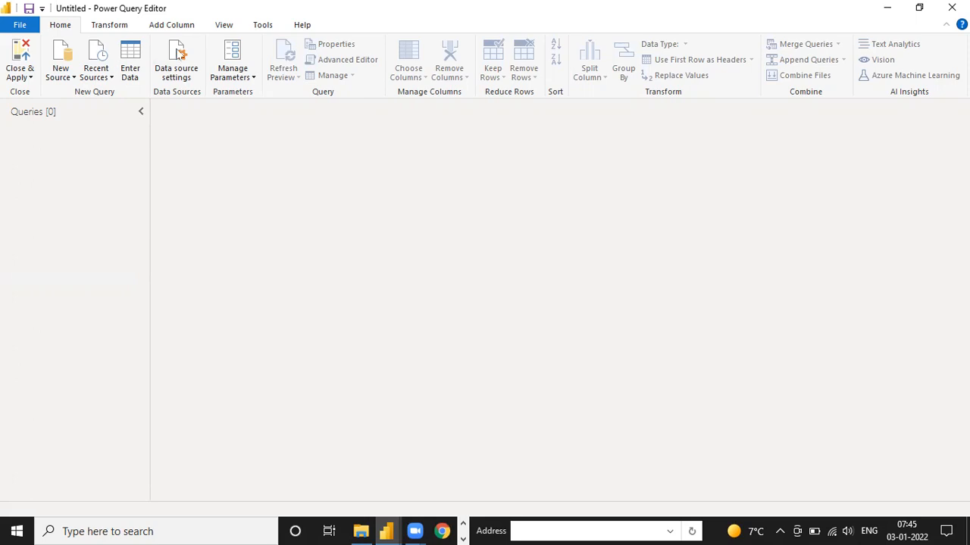
Look through the Power Query Editor's commands for transforming data, adding columns, view settings, diagnostics and help
{"action": "left_click", "coordinate": [111, 27]}
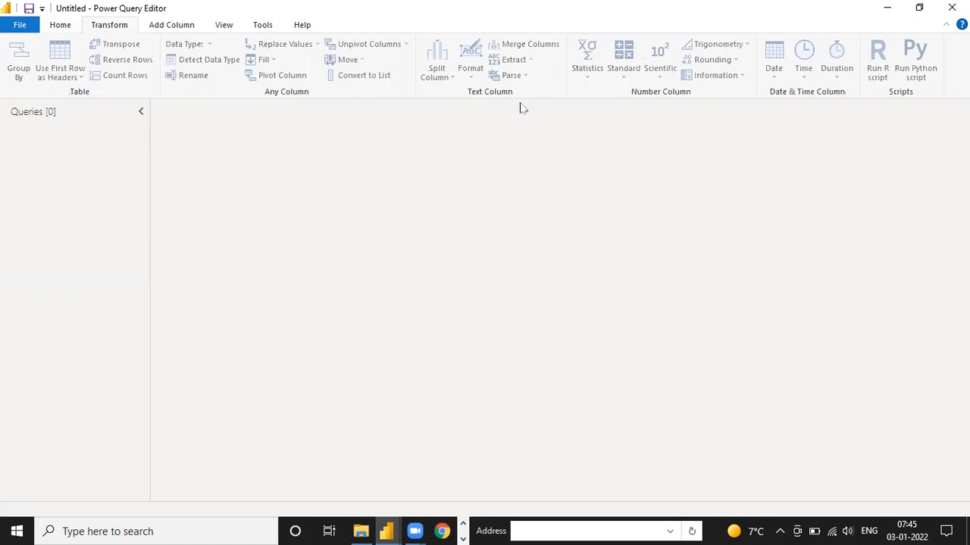
{"action": "left_click", "coordinate": [183, 27]}
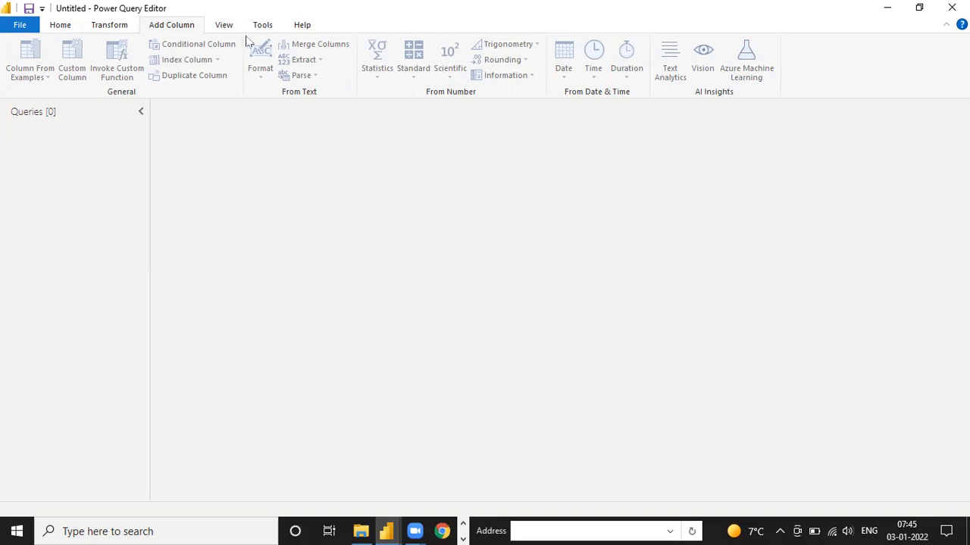
{"action": "left_click", "coordinate": [226, 25]}
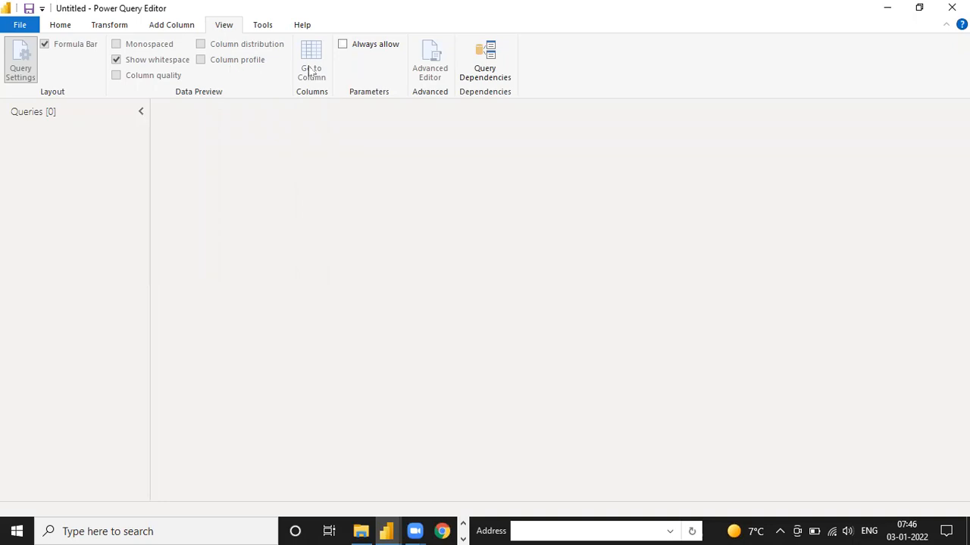
{"action": "left_click", "coordinate": [172, 27]}
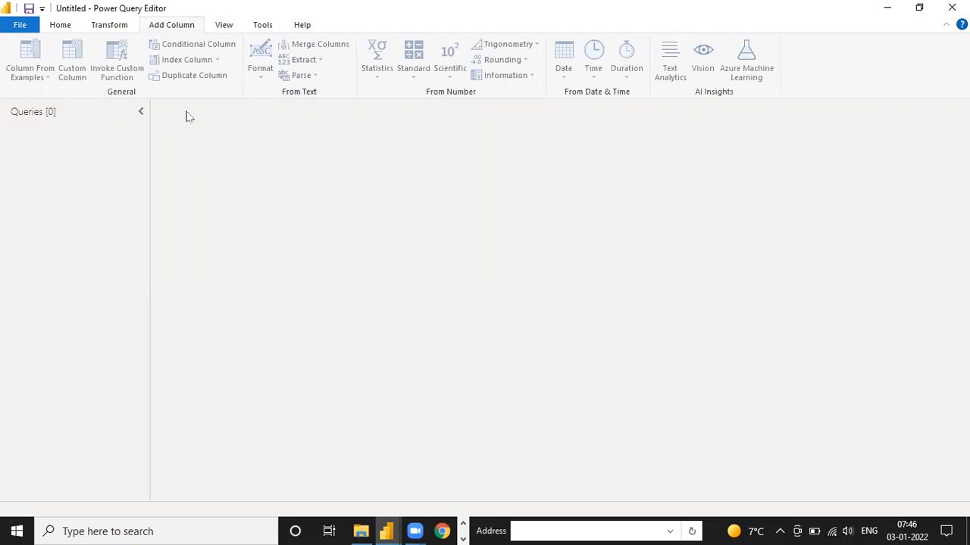
{"action": "left_click", "coordinate": [262, 26]}
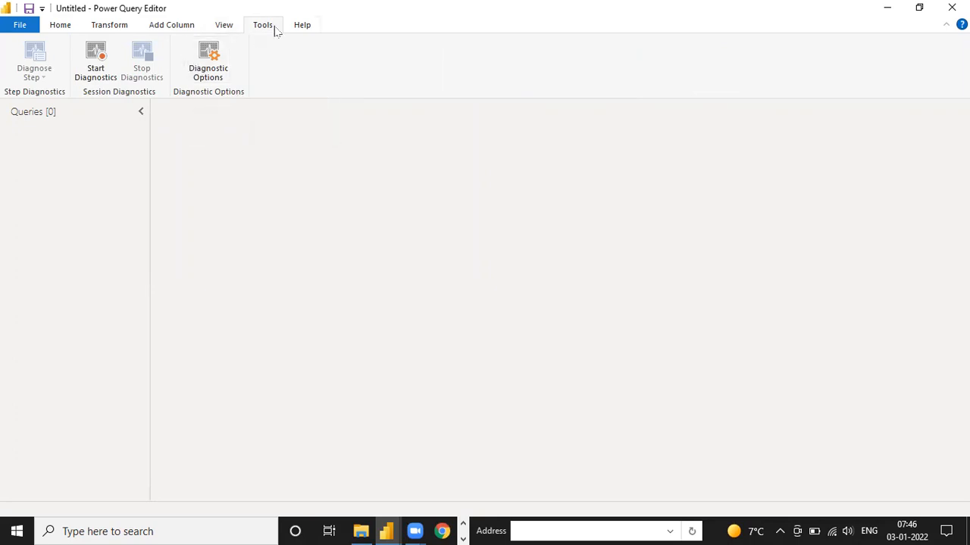
{"action": "scroll", "coordinate": [275, 30], "scroll_direction": "down", "scroll_amount": 1}
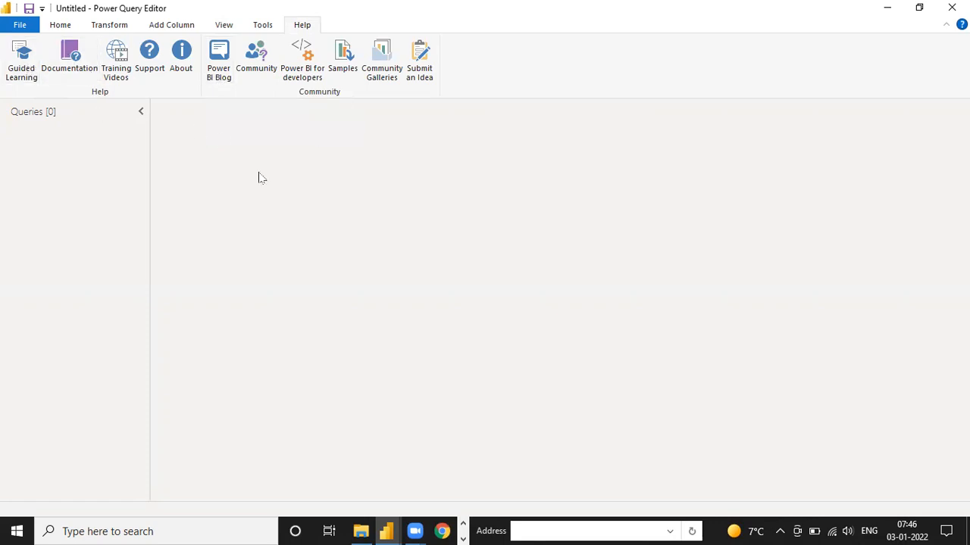
Add a new Text/CSV source and open Hr Data for home work from Desktop > Power BI HR Report Practice files > Practice file for preview
{"action": "left_click", "coordinate": [61, 25]}
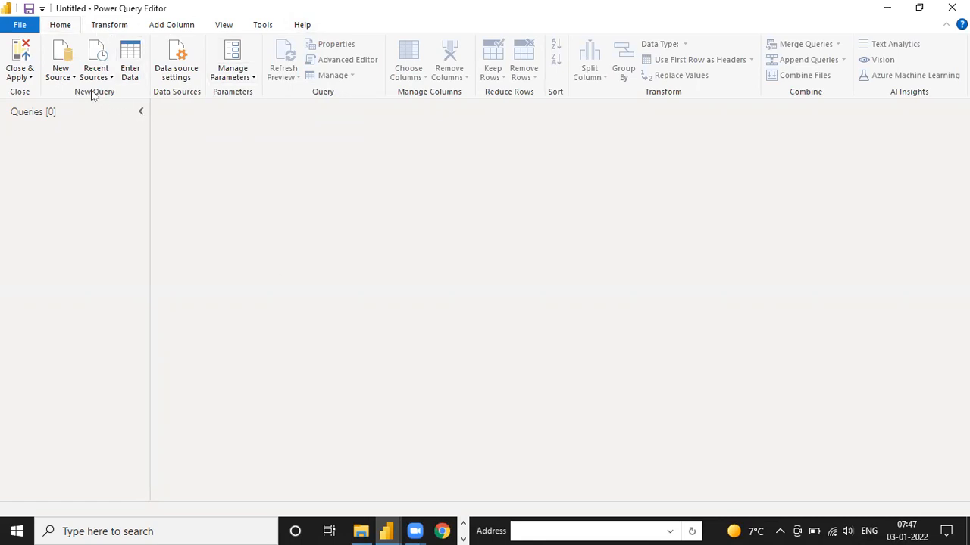
{"action": "left_click", "coordinate": [60, 72]}
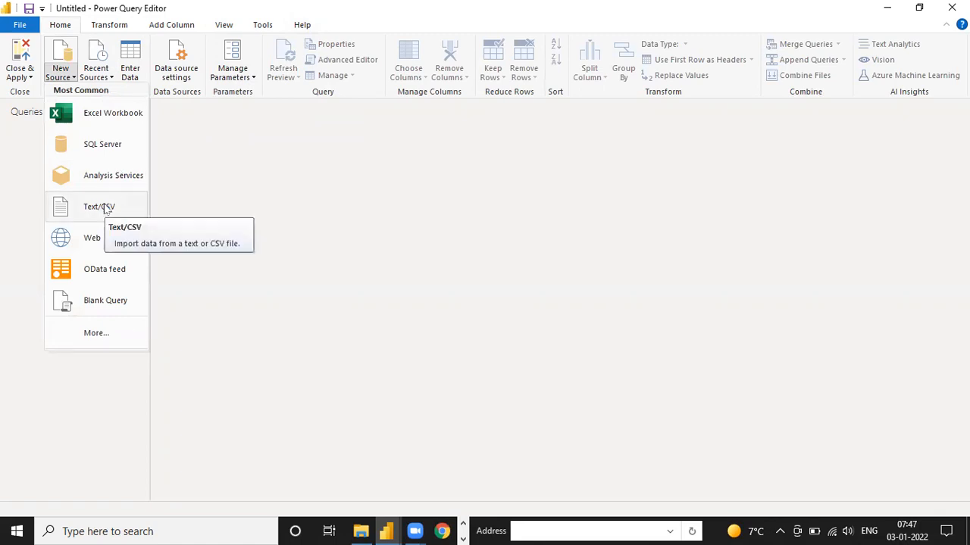
{"action": "left_click", "coordinate": [108, 210]}
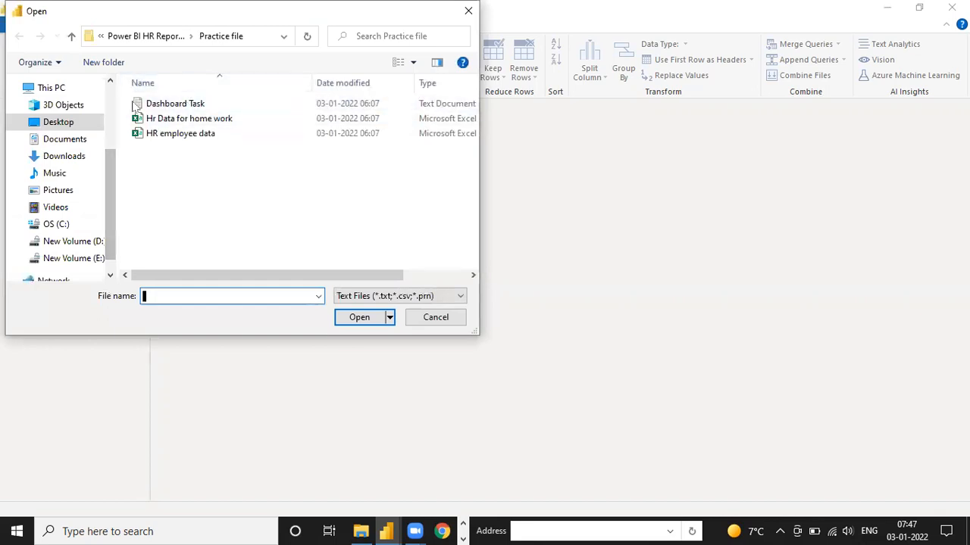
{"action": "left_click", "coordinate": [86, 122]}
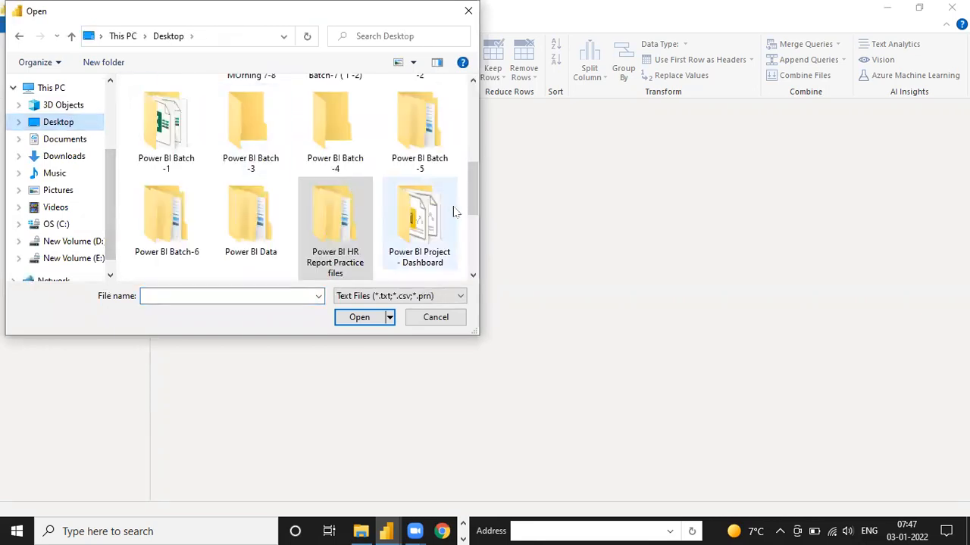
{"action": "left_click", "coordinate": [473, 275]}
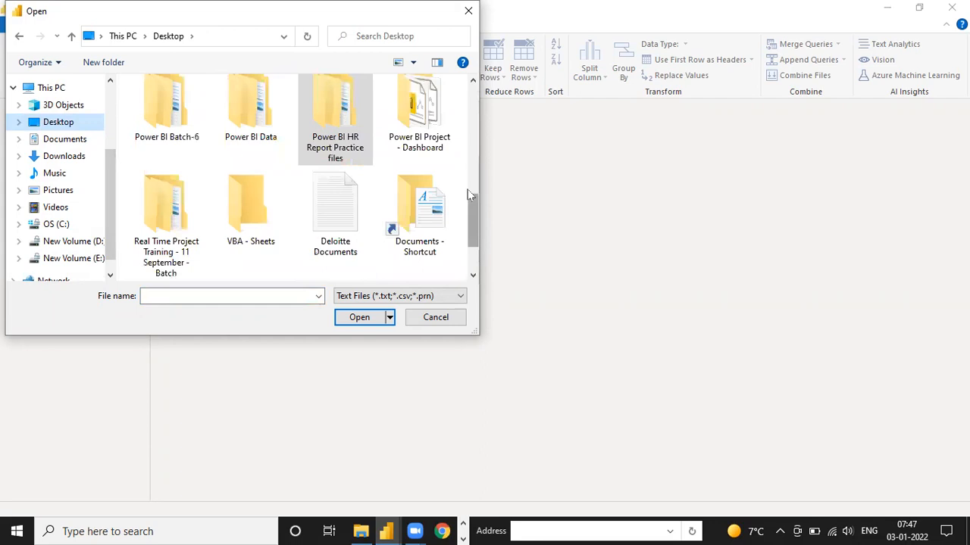
{"action": "double_click", "coordinate": [359, 113]}
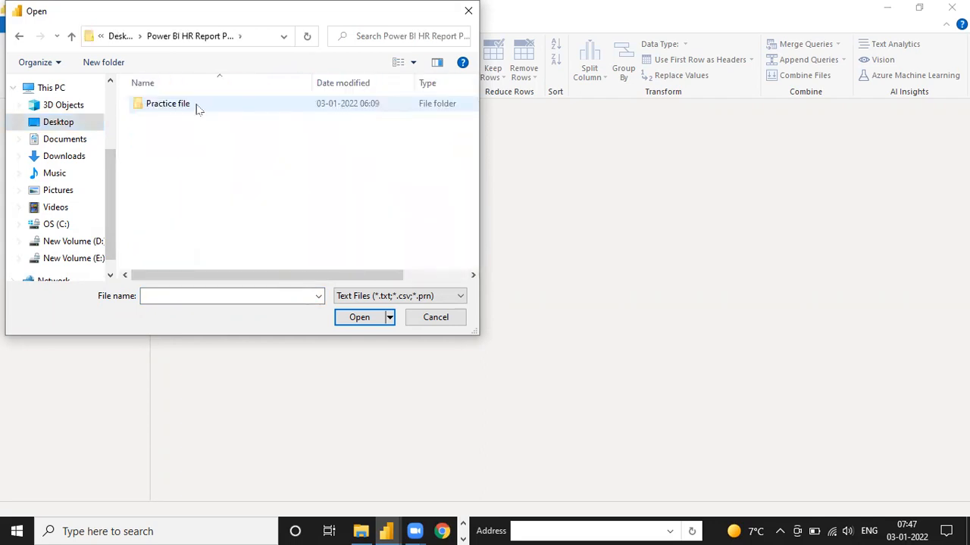
{"action": "double_click", "coordinate": [223, 104]}
{"action": "left_click", "coordinate": [224, 121]}
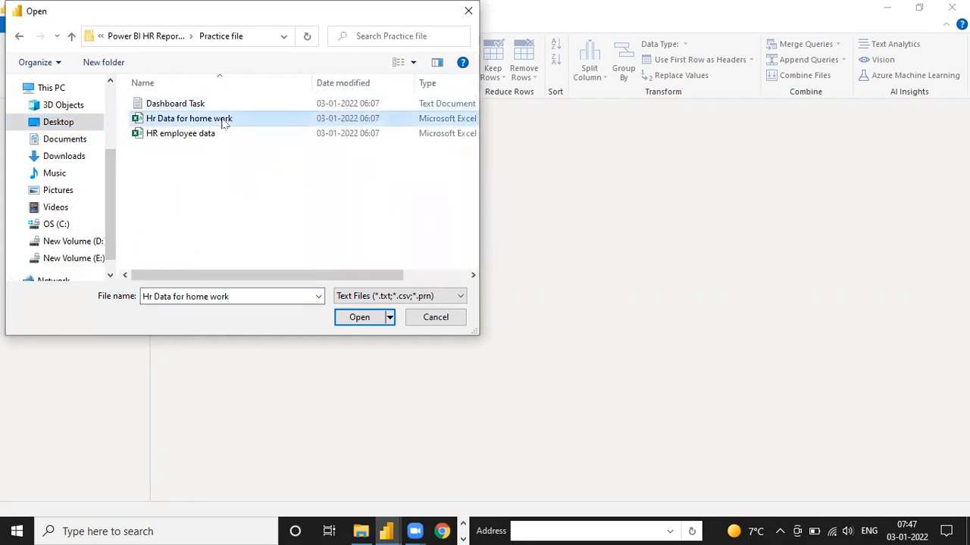
{"action": "left_click", "coordinate": [362, 315]}
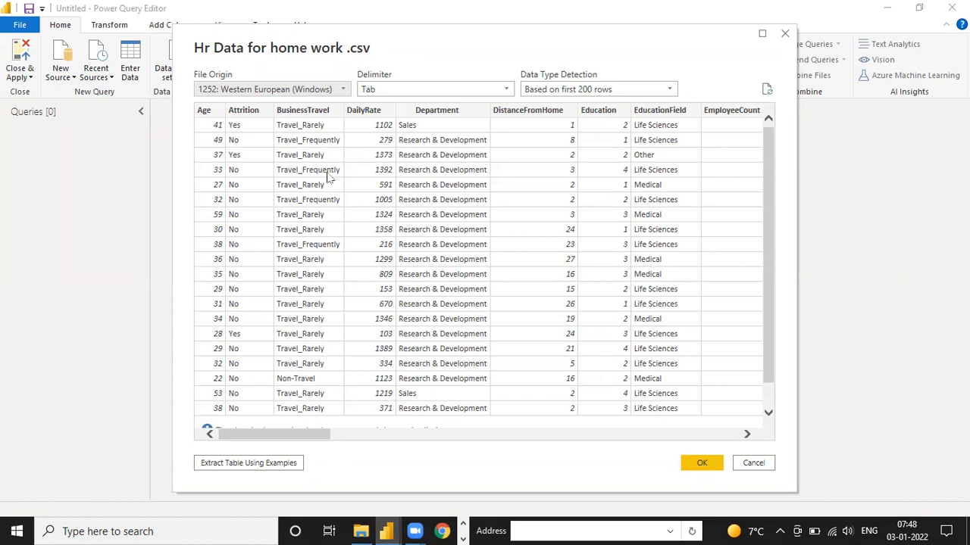
Open Hr Data for home work from the Practice file folder in Excel, check its rows, close it and return to the import preview
{"action": "left_click", "coordinate": [361, 530]}
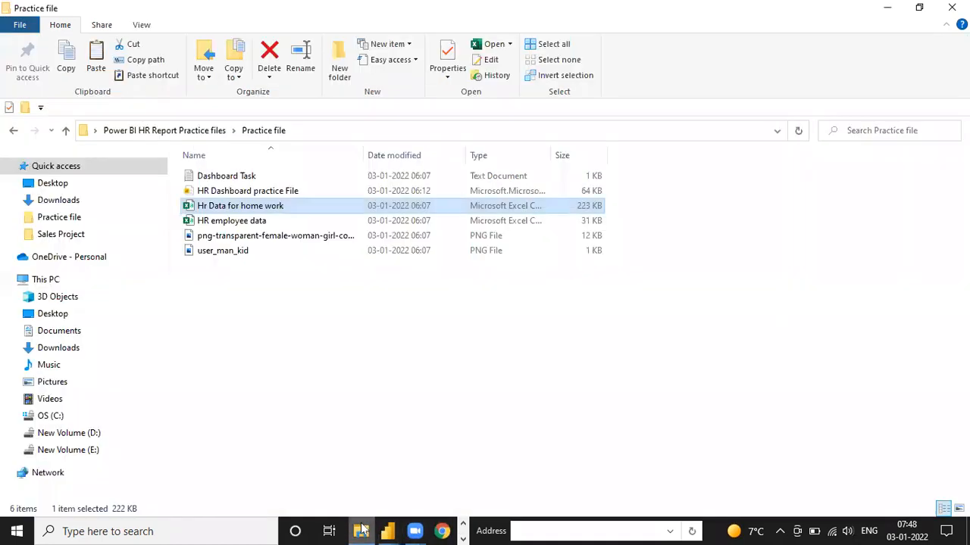
{"action": "double_click", "coordinate": [332, 206]}
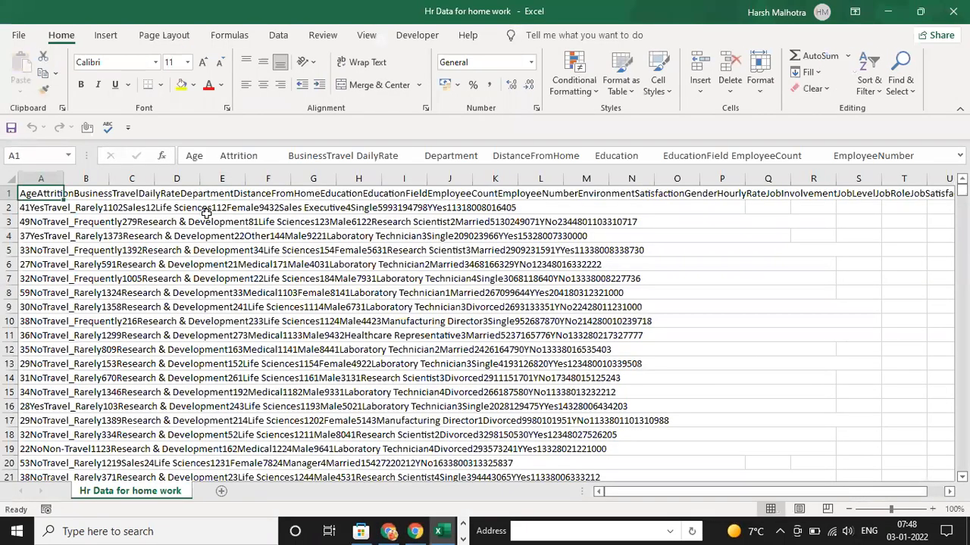
{"action": "key", "text": "Down"}
{"action": "key", "text": "Down"}
{"action": "key", "text": "ctrl+Down"}
{"action": "key", "text": "ctrl+Up"}
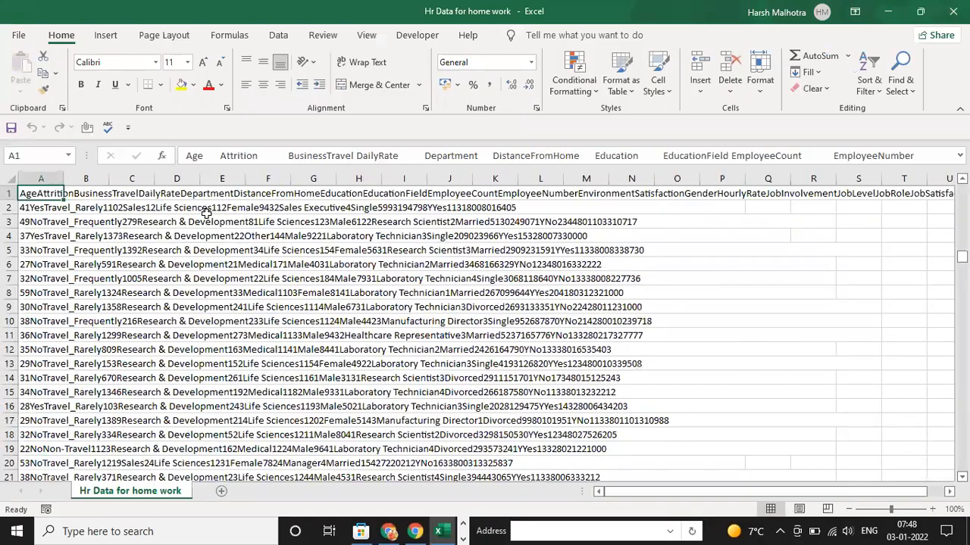
{"action": "key", "text": "alt+F4"}
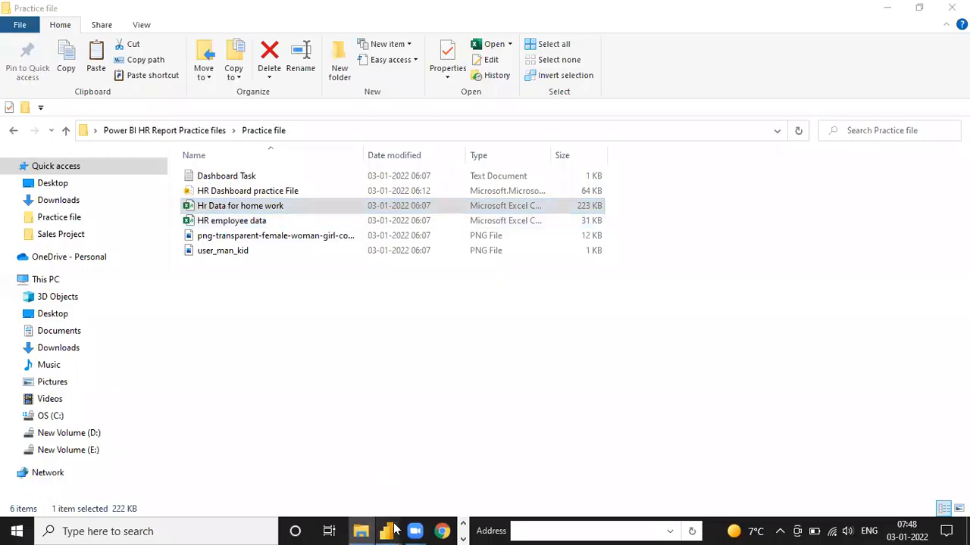
{"action": "left_click", "coordinate": [492, 474]}
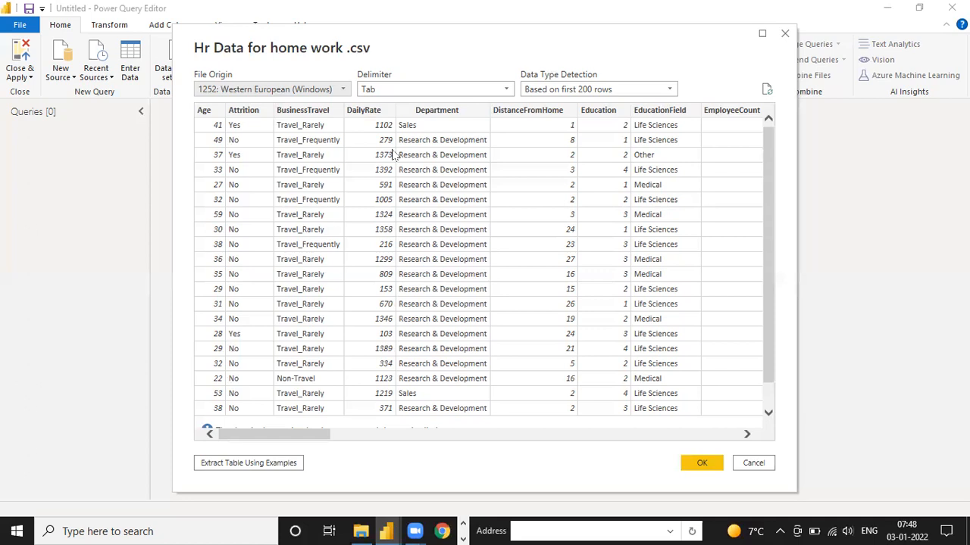
Preview the CSV data with the Comma and Equals Sign delimiters and switch back to Tab
{"action": "left_click", "coordinate": [412, 90]}
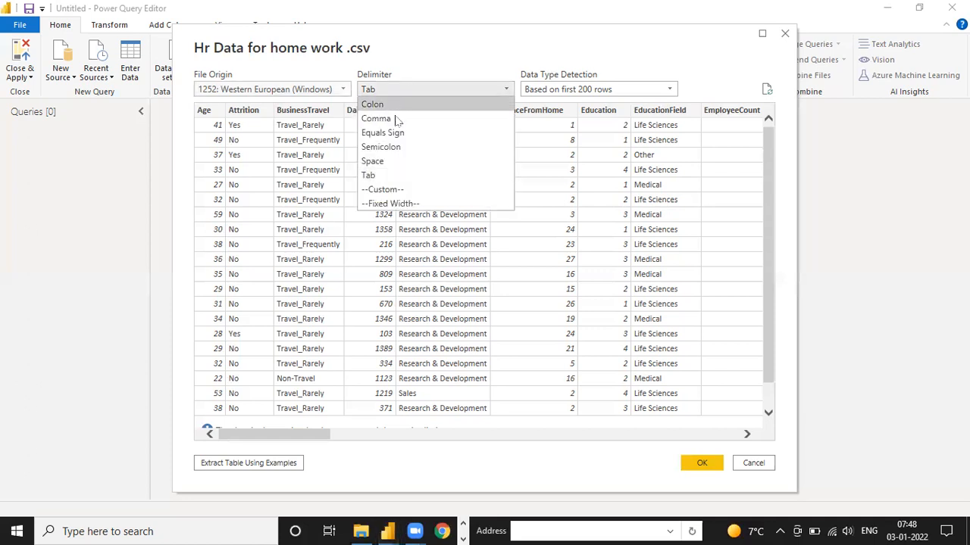
{"action": "left_click", "coordinate": [394, 121]}
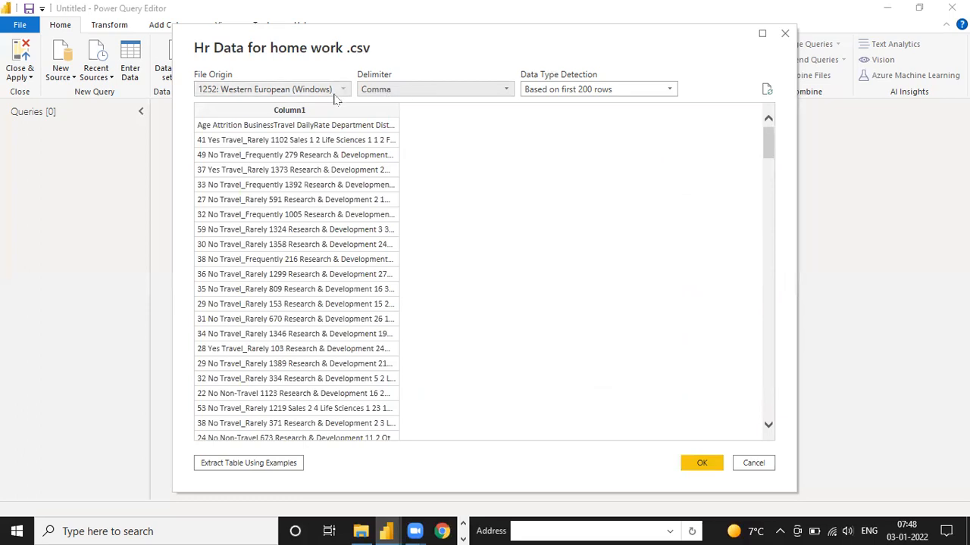
{"action": "left_click", "coordinate": [413, 90]}
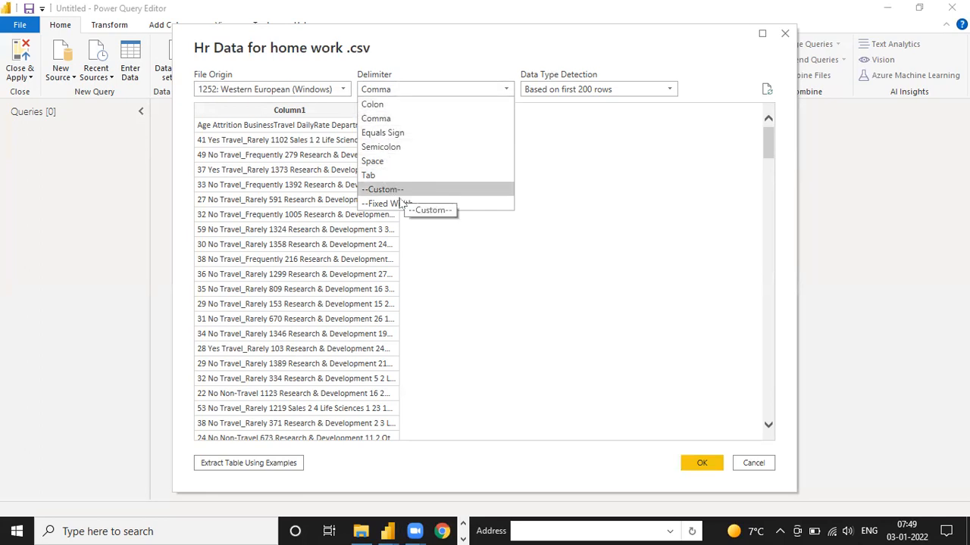
{"action": "left_click", "coordinate": [386, 135]}
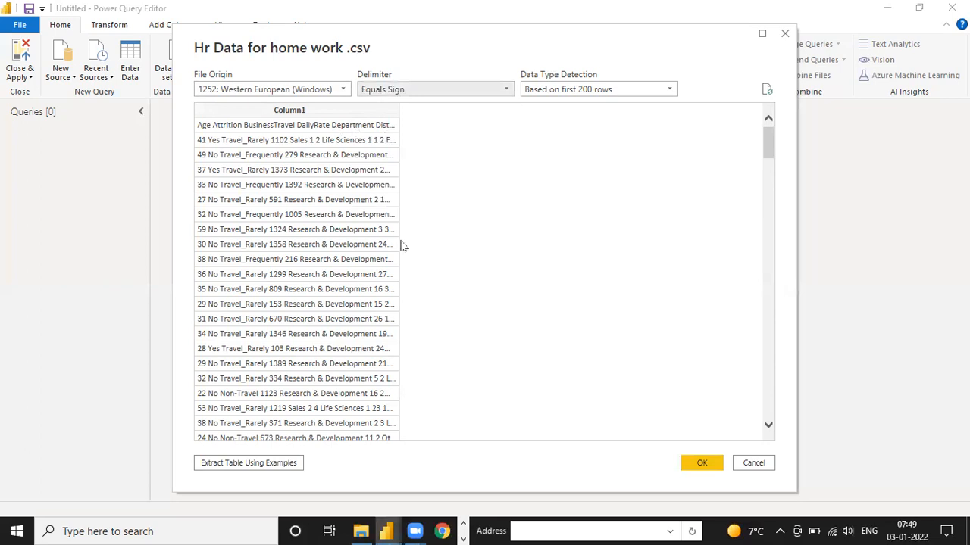
{"action": "left_click", "coordinate": [427, 95]}
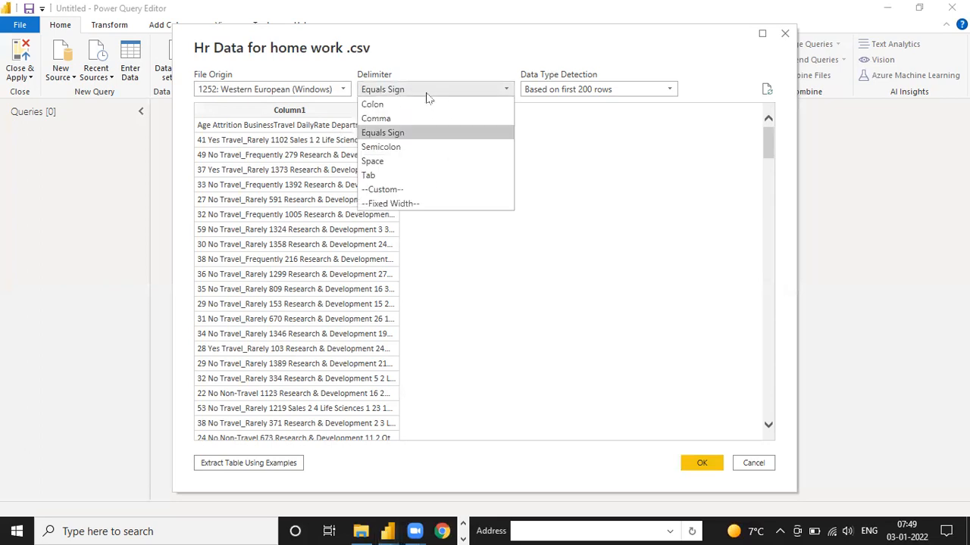
{"action": "left_click", "coordinate": [387, 176]}
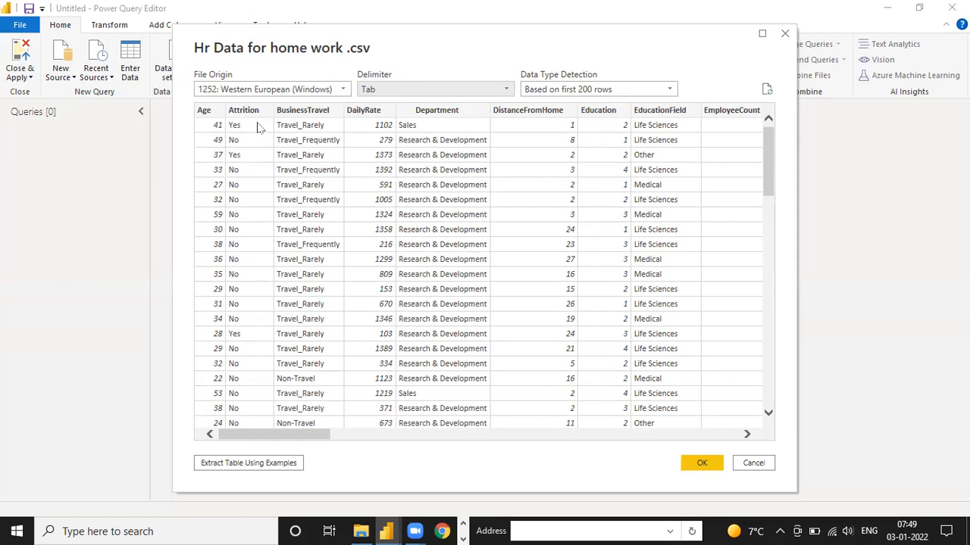
Set the CSV delimiter to Comma and load the file as a query
{"action": "left_click", "coordinate": [396, 89]}
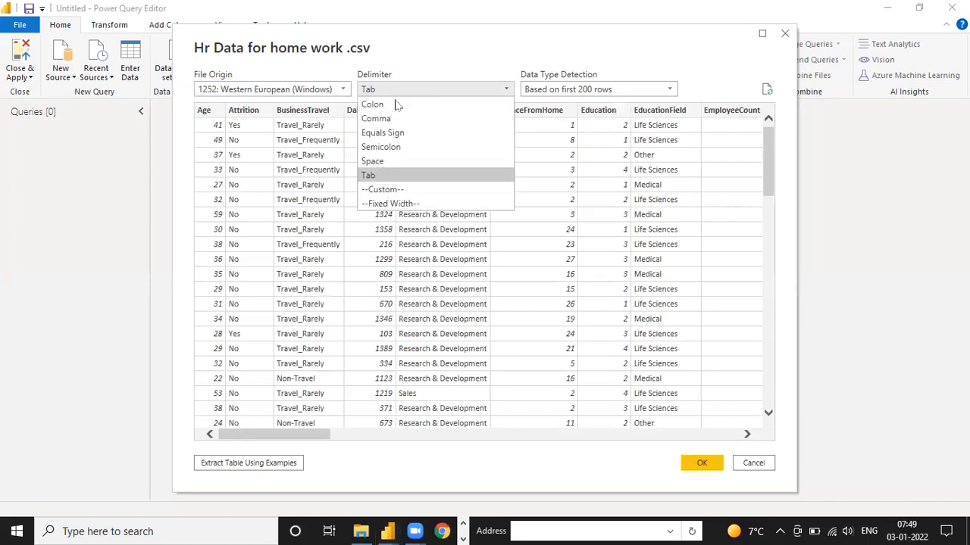
{"action": "left_click", "coordinate": [393, 119]}
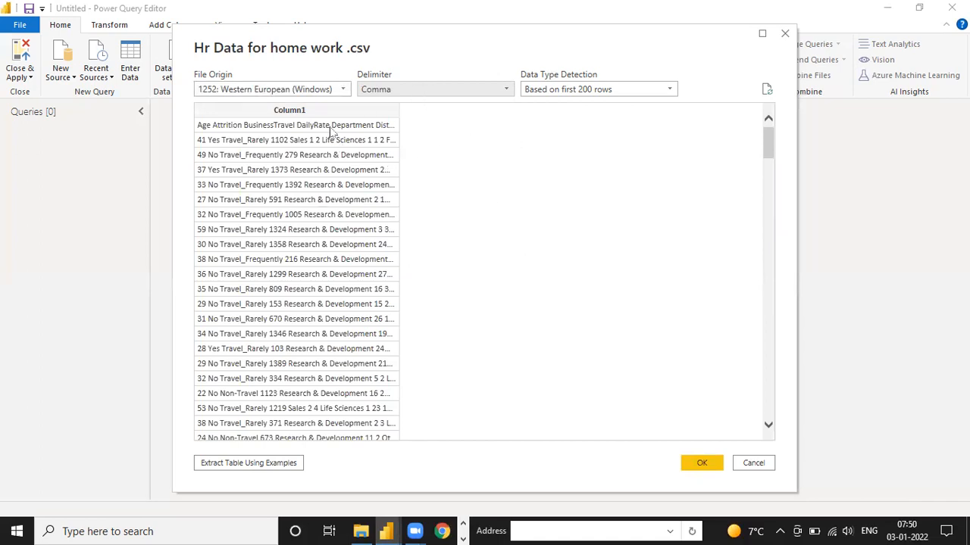
{"action": "left_click", "coordinate": [702, 464]}
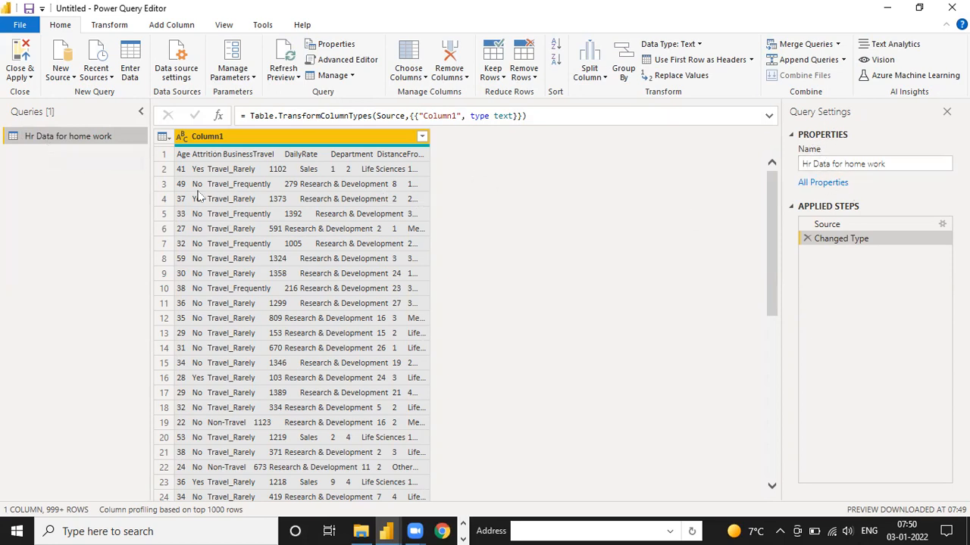
Rename the Hr Data for home work query as HR Data
{"action": "double_click", "coordinate": [87, 139]}
{"action": "type", "text": "HR "}
{"action": "type", "text": "An"}
{"action": "key", "text": "BackSpace"}
{"action": "key", "text": "BackSpace"}
{"action": "type", "text": "Dash"}
{"action": "key", "text": "BackSpace"}
{"action": "key", "text": "BackSpace"}
{"action": "key", "text": "BackSpace"}
{"action": "key", "text": "BackSpace"}
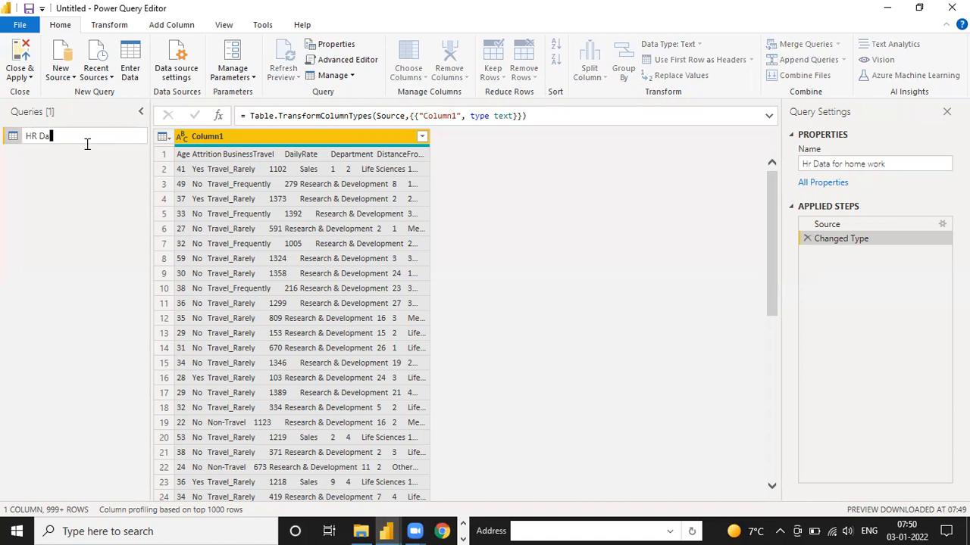
{"action": "type", "text": "Data"}
{"action": "key", "text": "Return"}
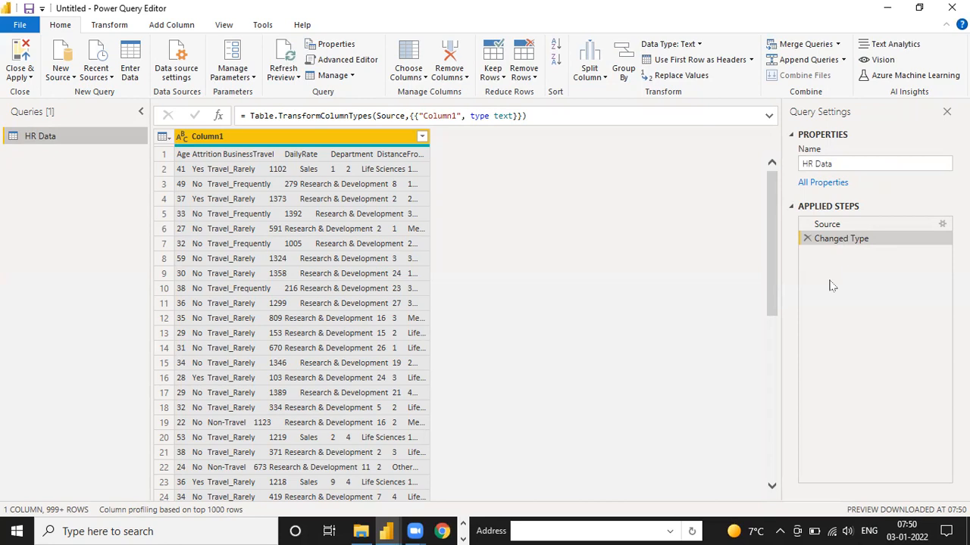
Examine the full formula of the Source step, the Changed Type step and the data type of Column1
{"action": "left_click", "coordinate": [836, 226]}
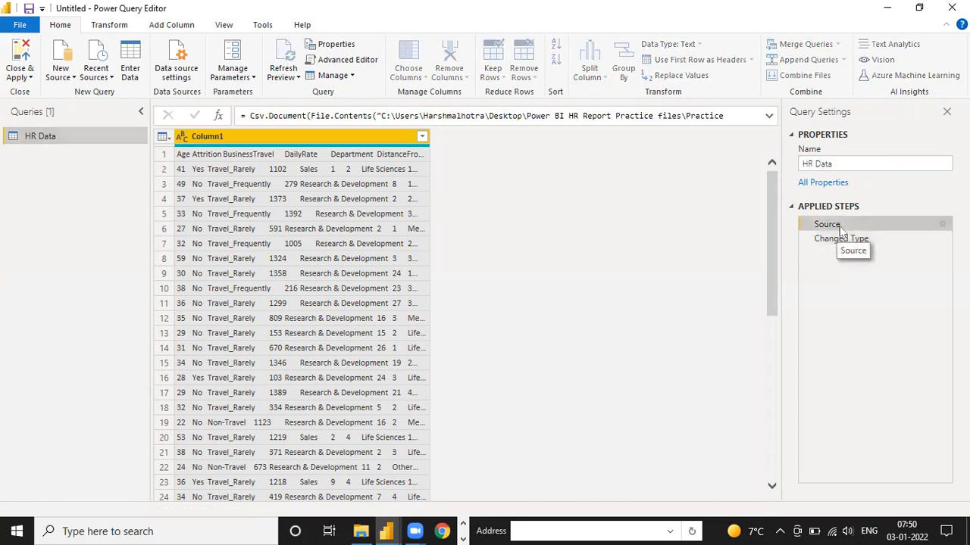
{"action": "left_click", "coordinate": [769, 116]}
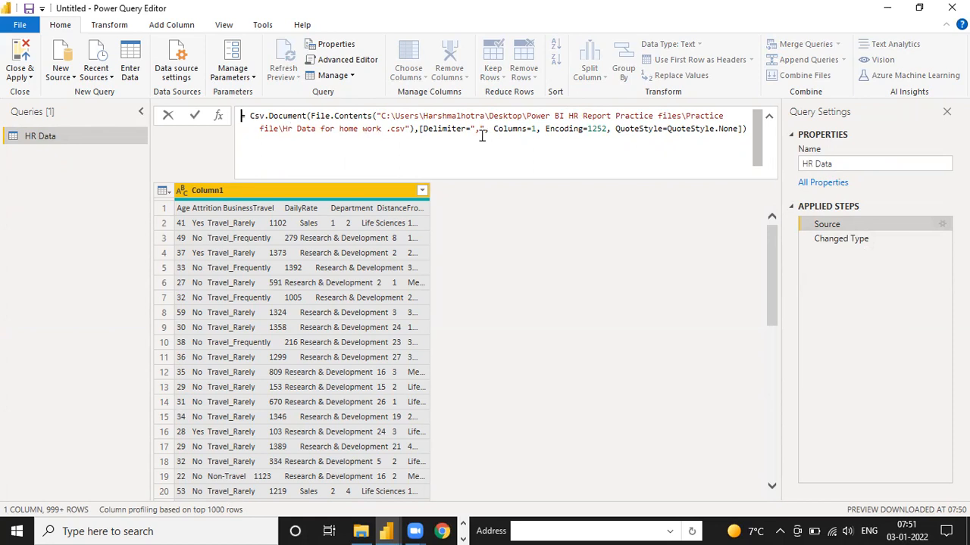
{"action": "left_click", "coordinate": [769, 116]}
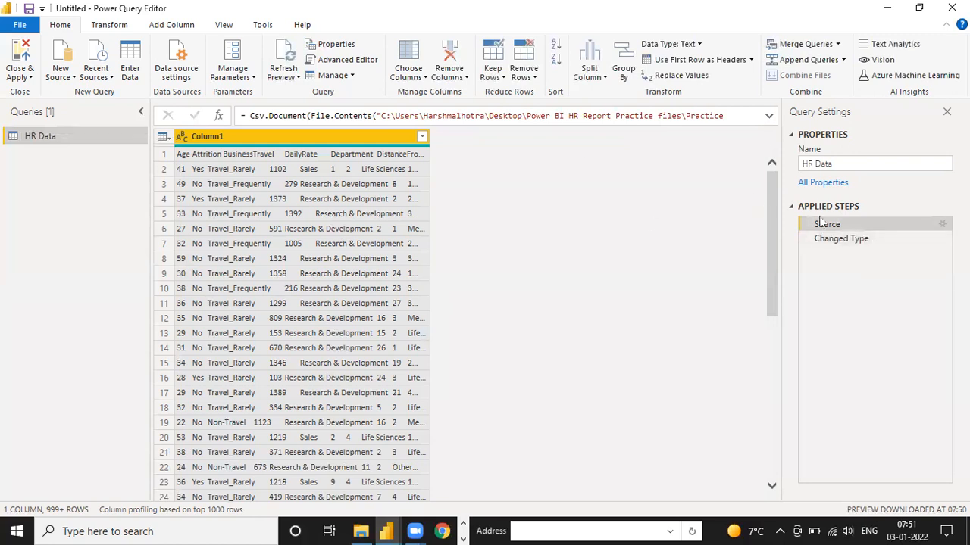
{"action": "left_click", "coordinate": [840, 241]}
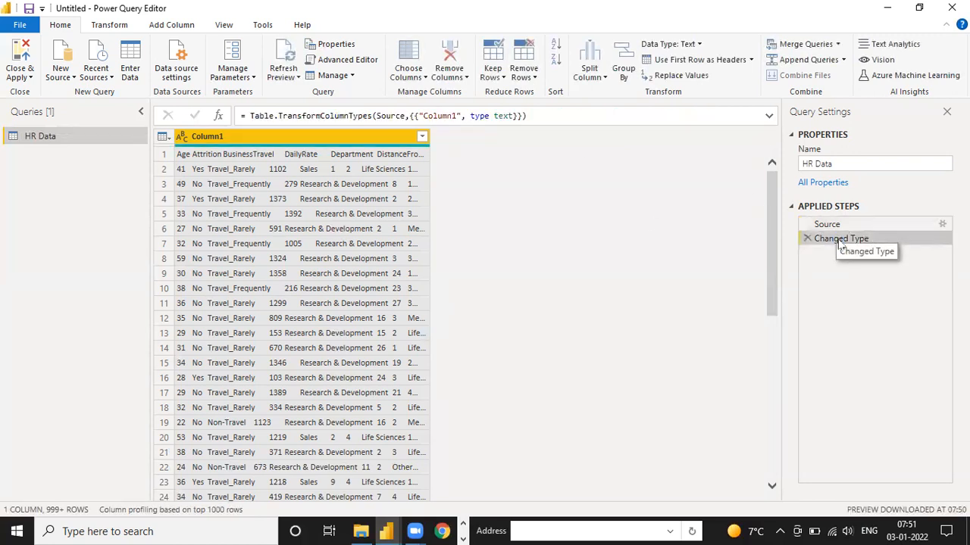
{"action": "left_click", "coordinate": [182, 140]}
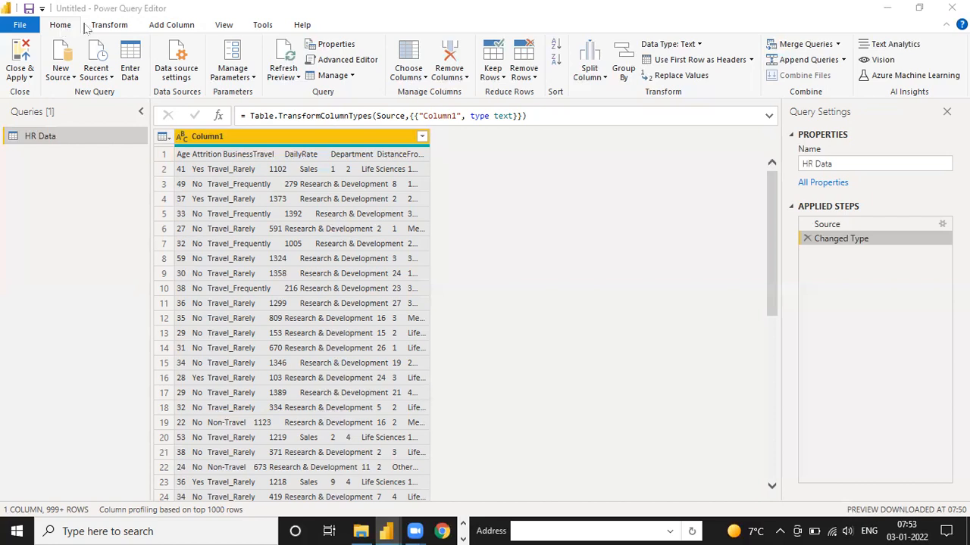
Split Column1 by the Tab delimiter at each occurrence into 35 columns
{"action": "left_click", "coordinate": [87, 26]}
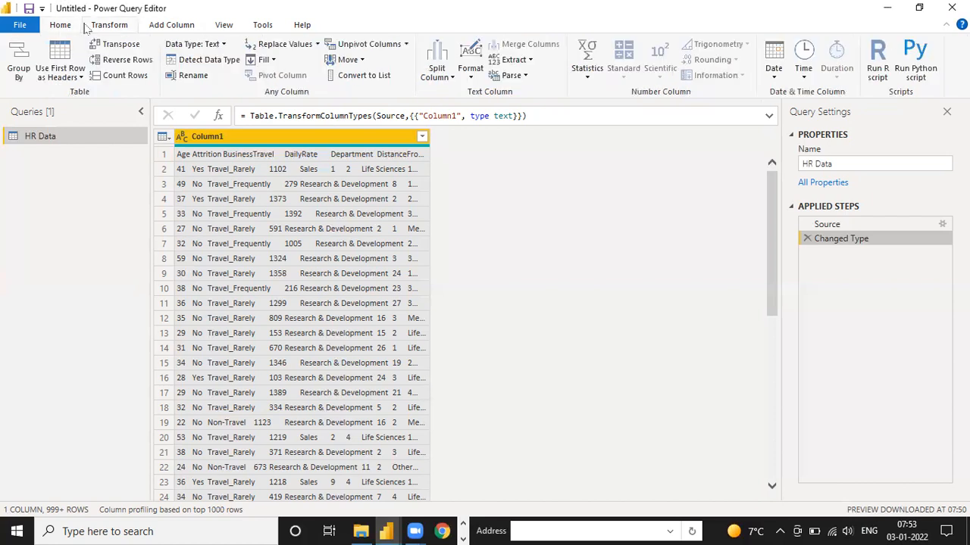
{"action": "left_click", "coordinate": [442, 75]}
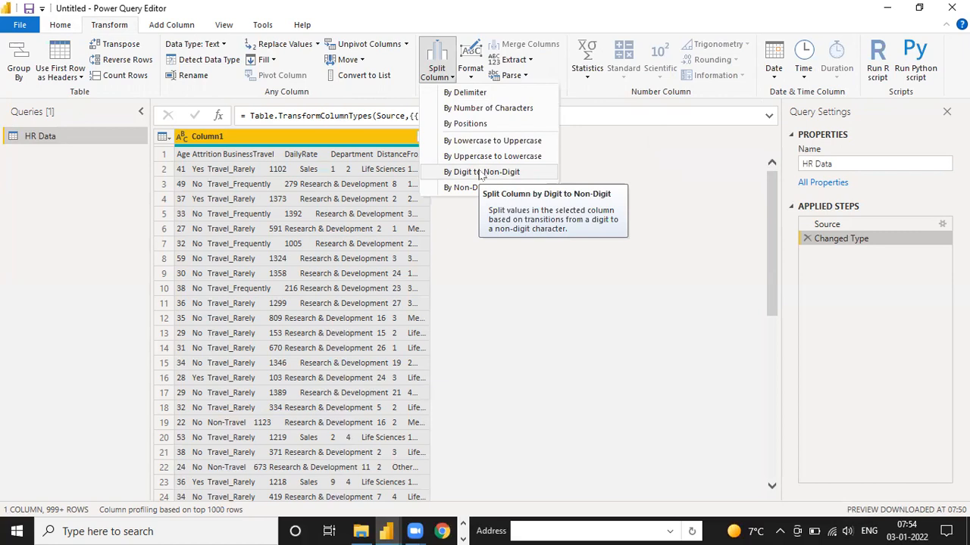
{"action": "left_click", "coordinate": [480, 93]}
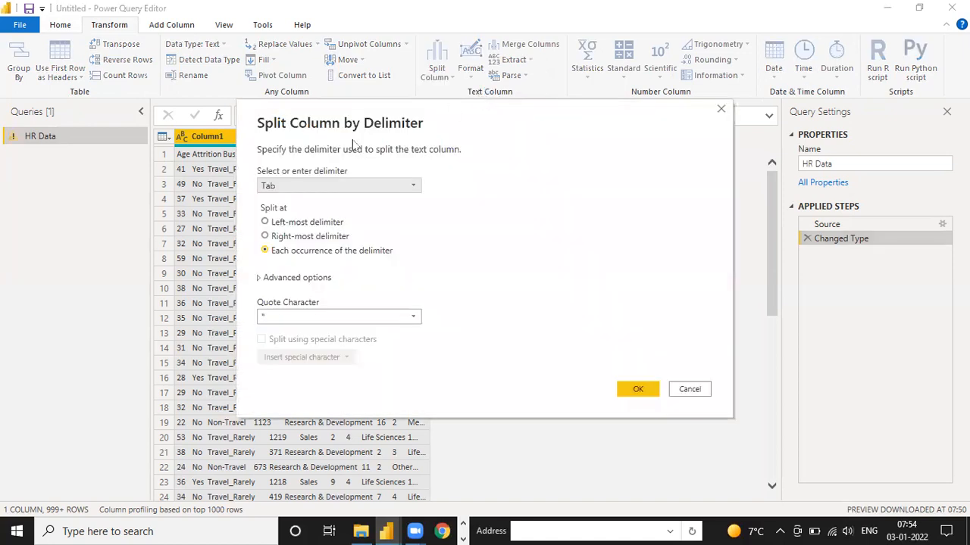
{"action": "left_click", "coordinate": [306, 188]}
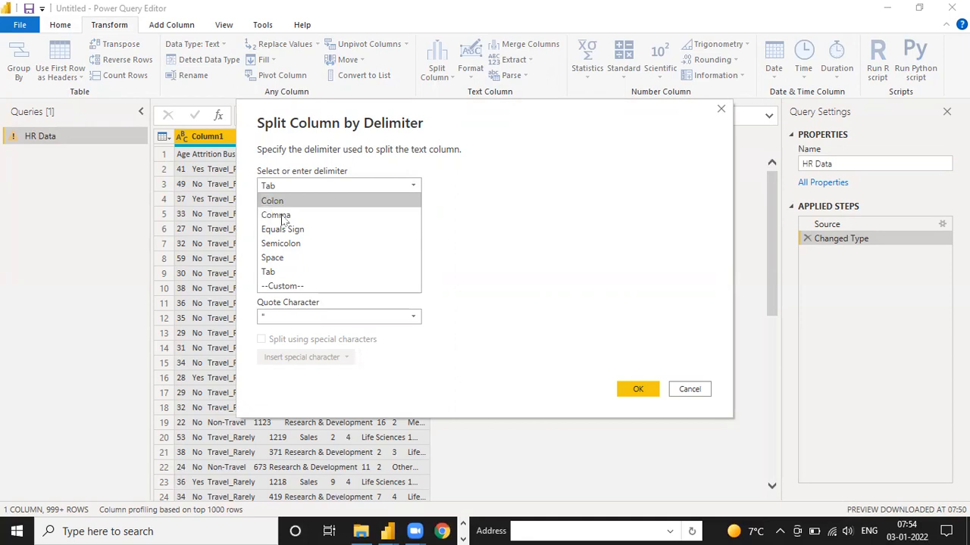
{"action": "left_click", "coordinate": [270, 272]}
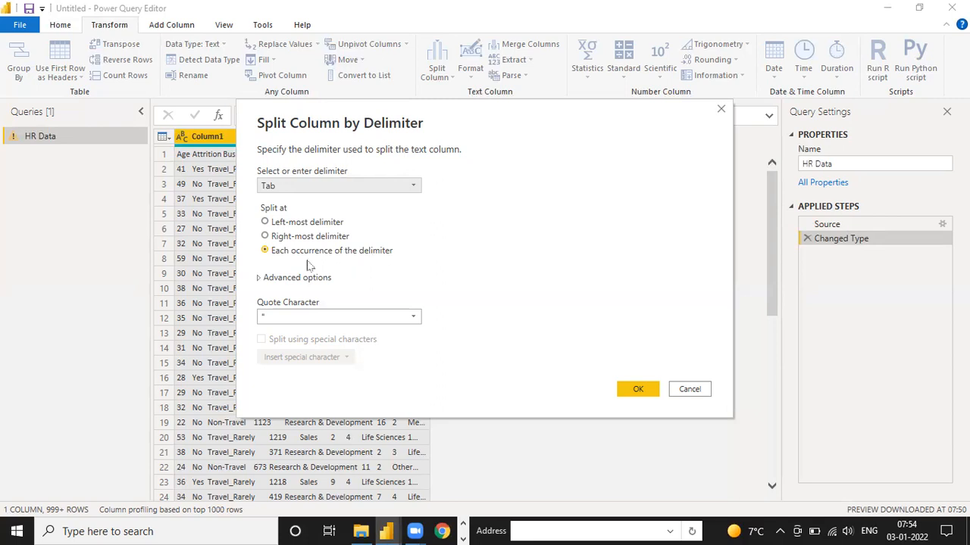
{"action": "left_click", "coordinate": [258, 279]}
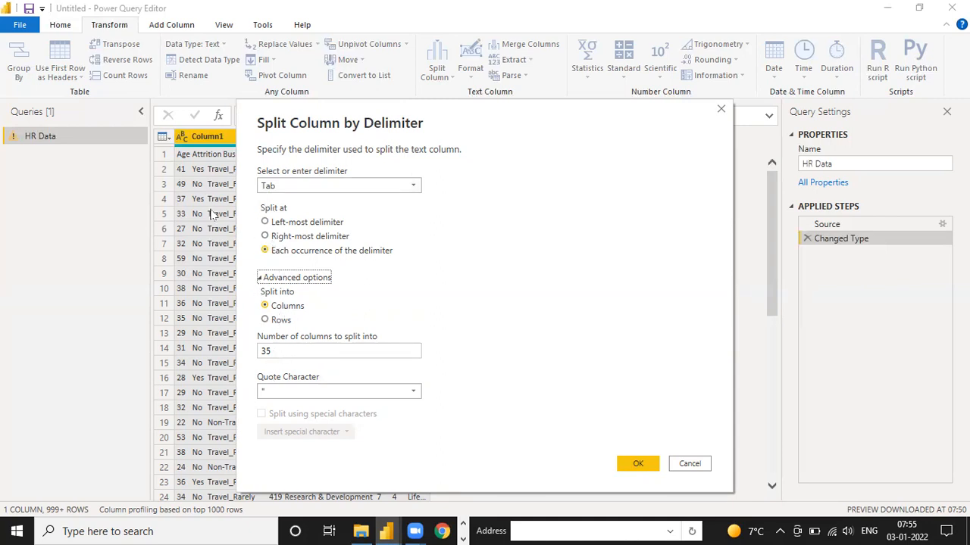
{"action": "left_click", "coordinate": [638, 466]}
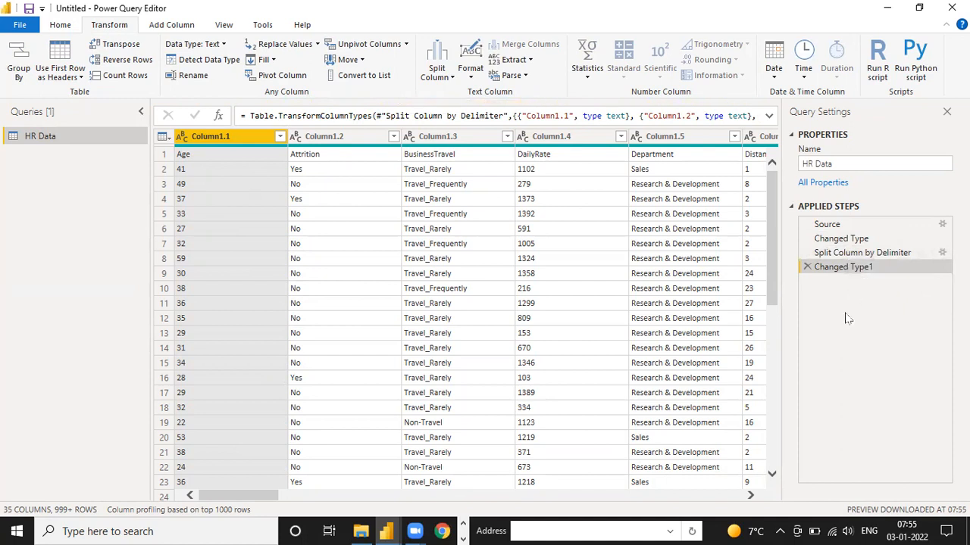
Review the query's Source step against the Practice file folder in File Explorer and return to the Power Query Editor's home commands
{"action": "left_click", "coordinate": [861, 226]}
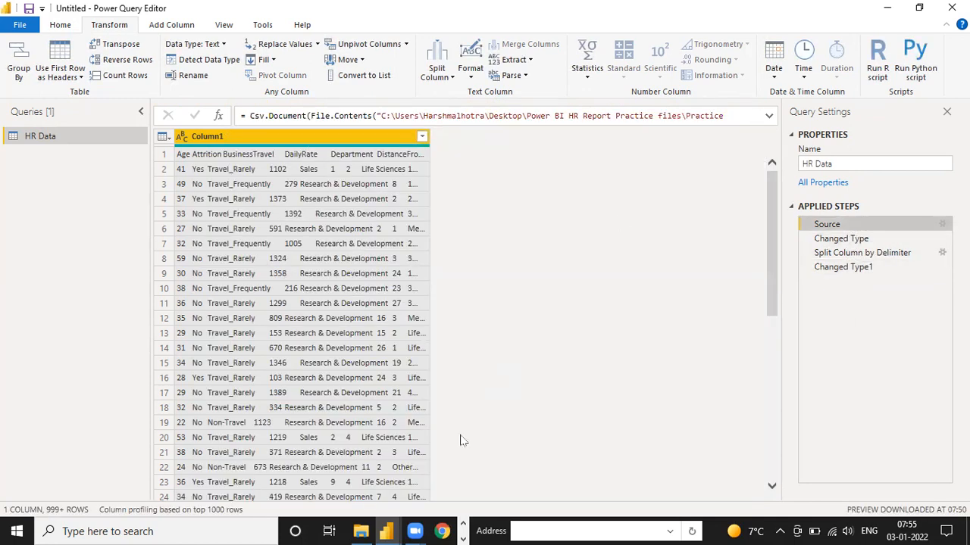
{"action": "left_click", "coordinate": [361, 531]}
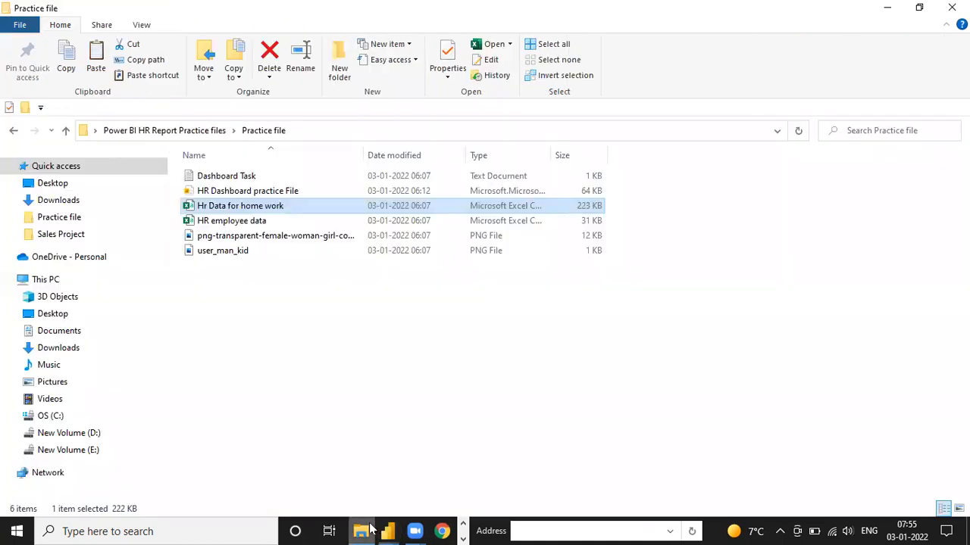
{"action": "left_click", "coordinate": [319, 445]}
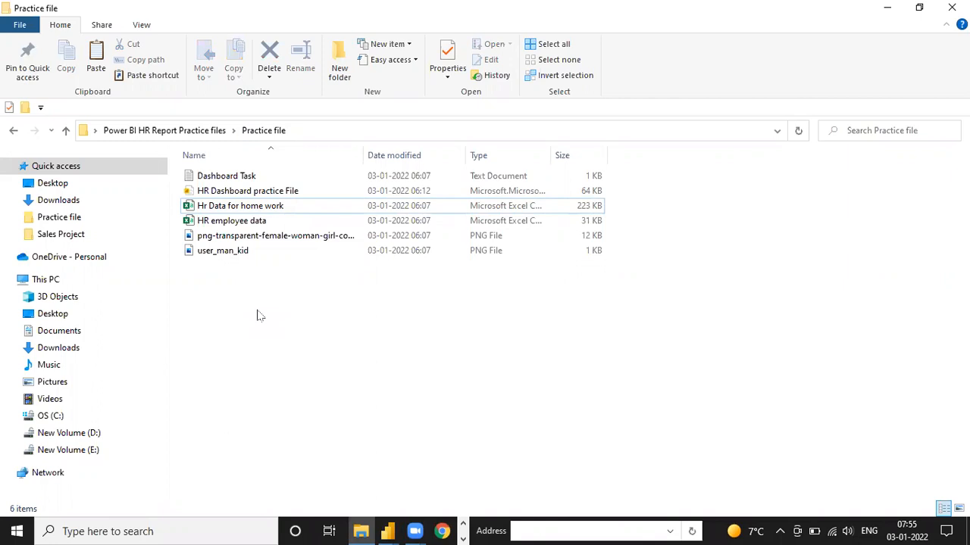
{"action": "key", "text": "alt+Tab"}
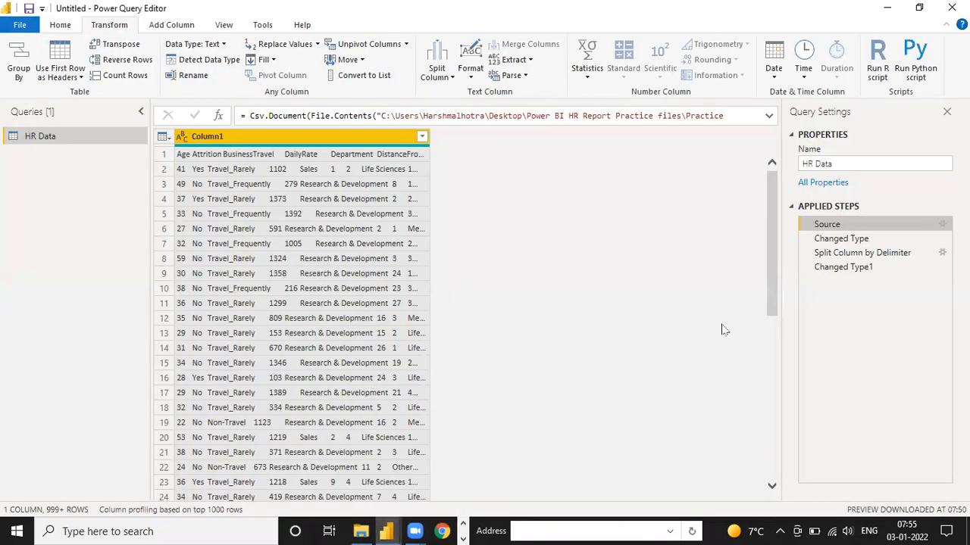
{"action": "key", "text": "alt+Tab"}
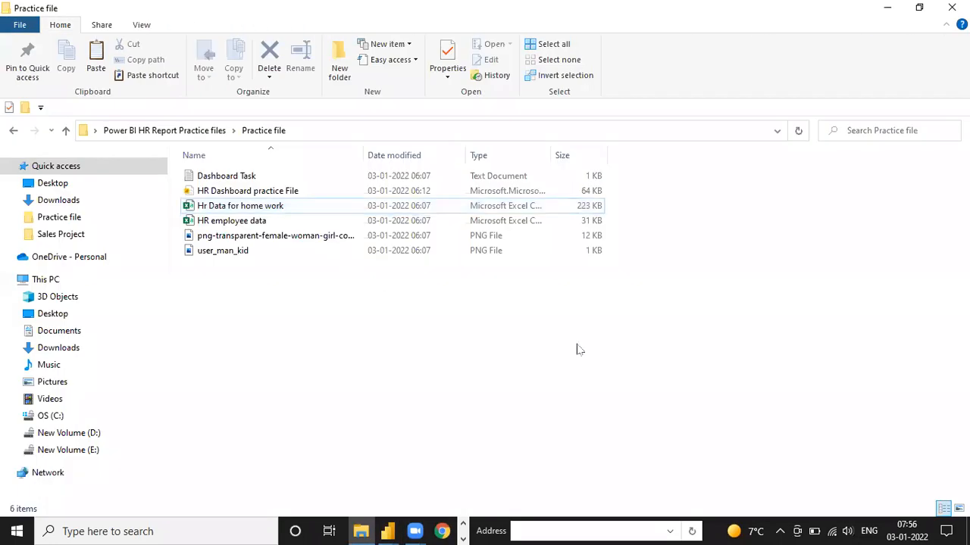
{"action": "key", "text": "alt+Tab"}
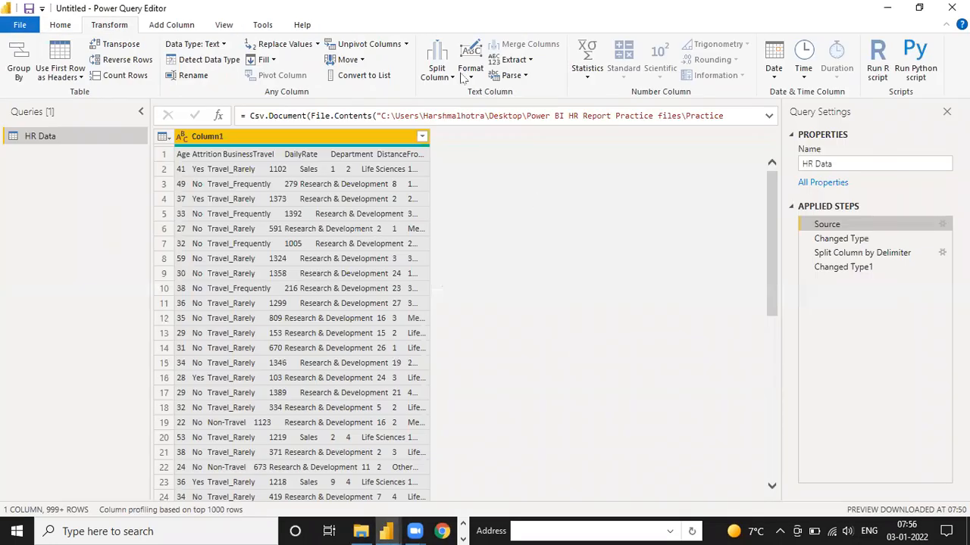
{"action": "left_click", "coordinate": [73, 25]}
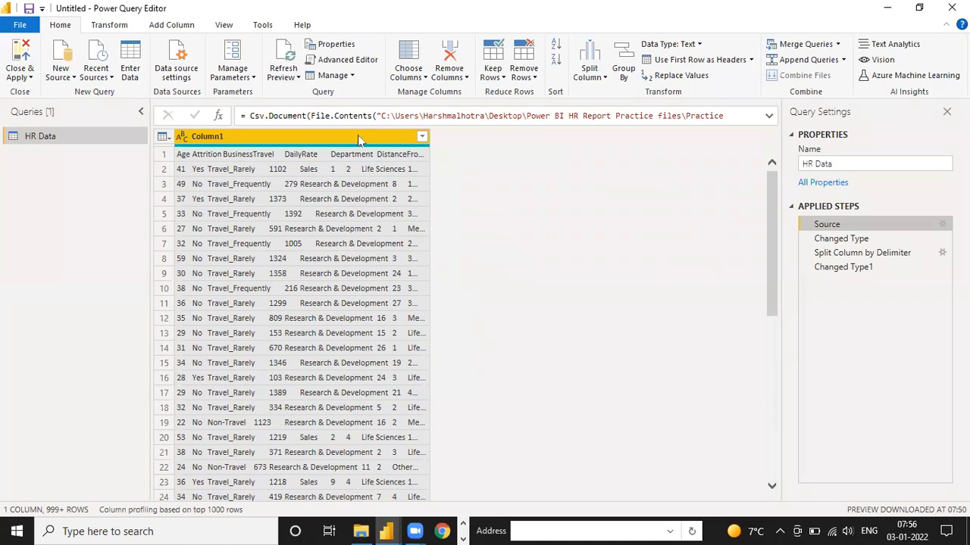
Promote the first row of the HR Data table to column headers from the Changed Type1 step
{"action": "left_click", "coordinate": [284, 79]}
{"action": "left_click", "coordinate": [846, 272]}
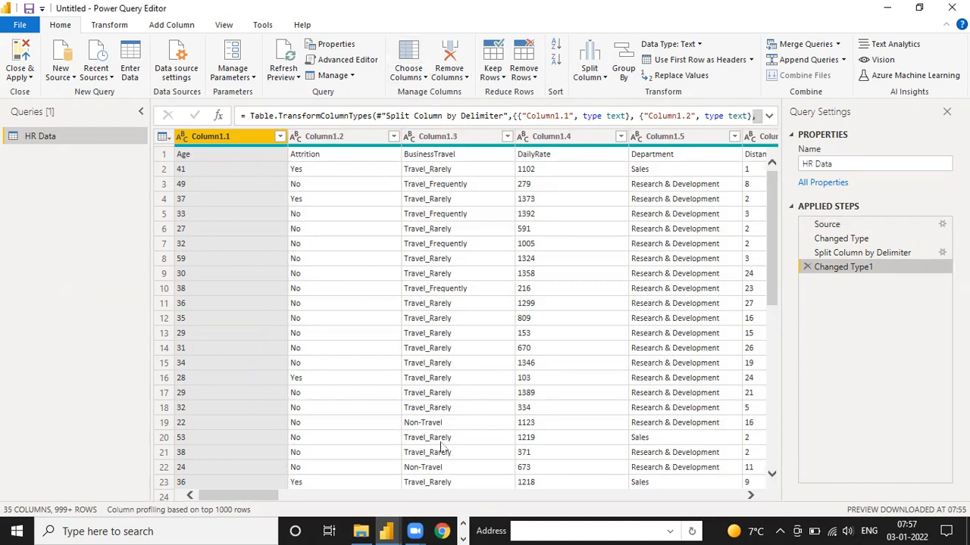
{"action": "left_click", "coordinate": [414, 531]}
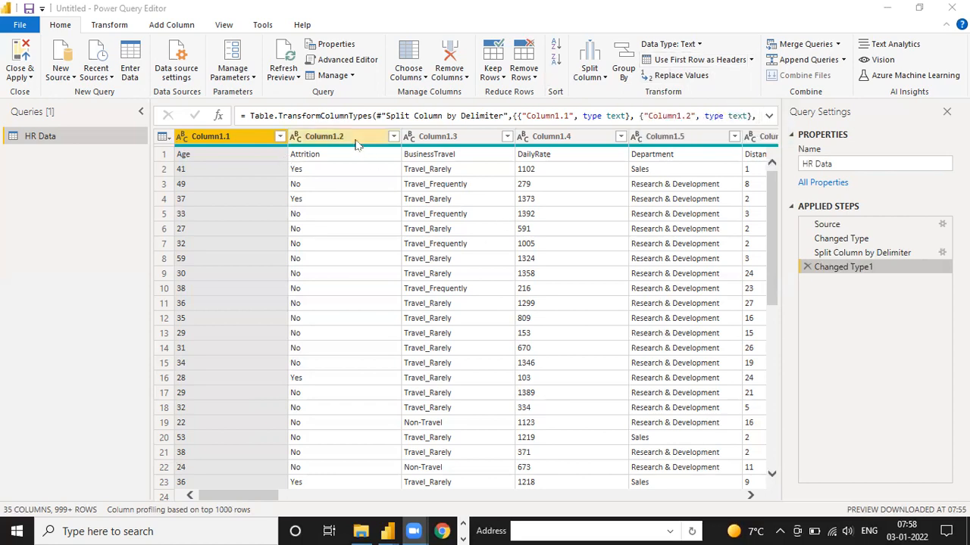
{"action": "left_click", "coordinate": [697, 60]}
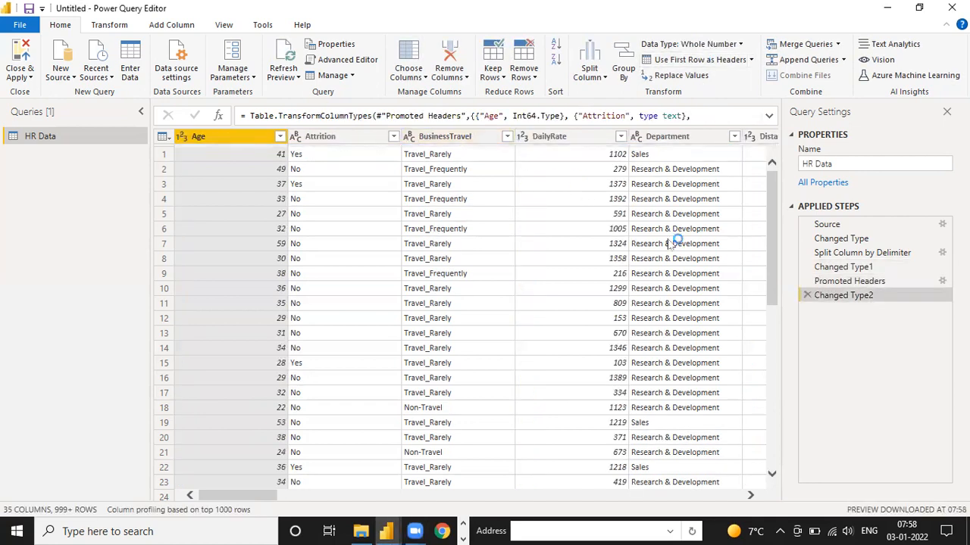
Compare the table at the Changed Type1, Promoted Headers and Changed Type2 applied steps
{"action": "left_click", "coordinate": [862, 283]}
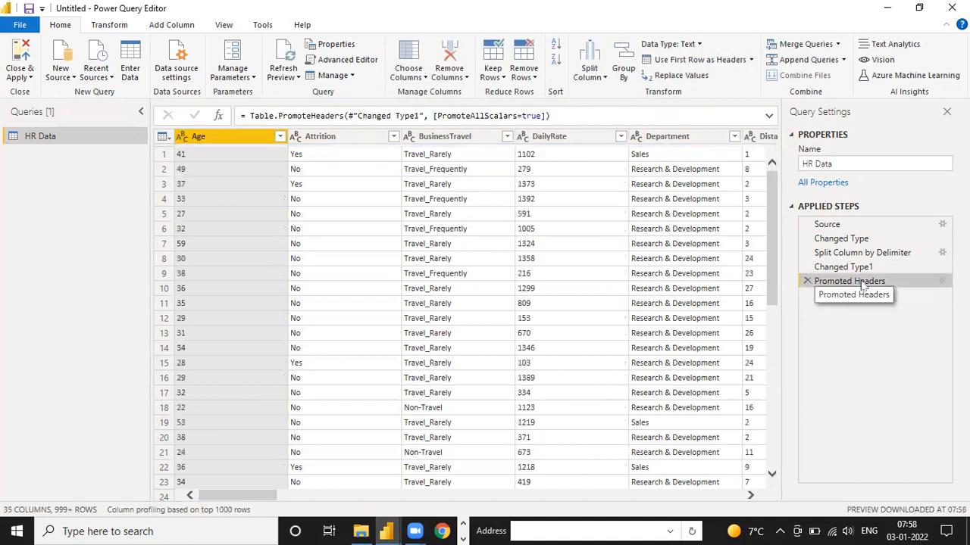
{"action": "left_click", "coordinate": [848, 268]}
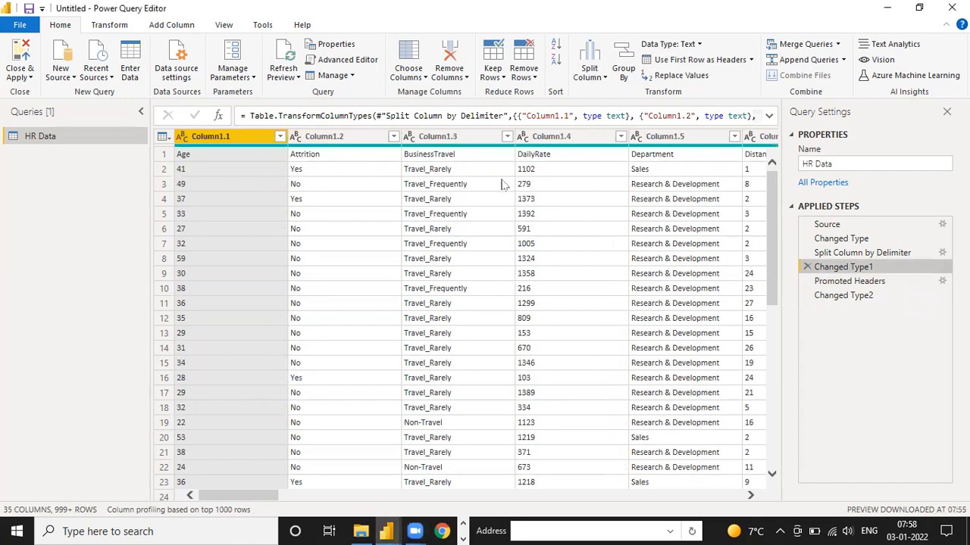
{"action": "left_click", "coordinate": [841, 297]}
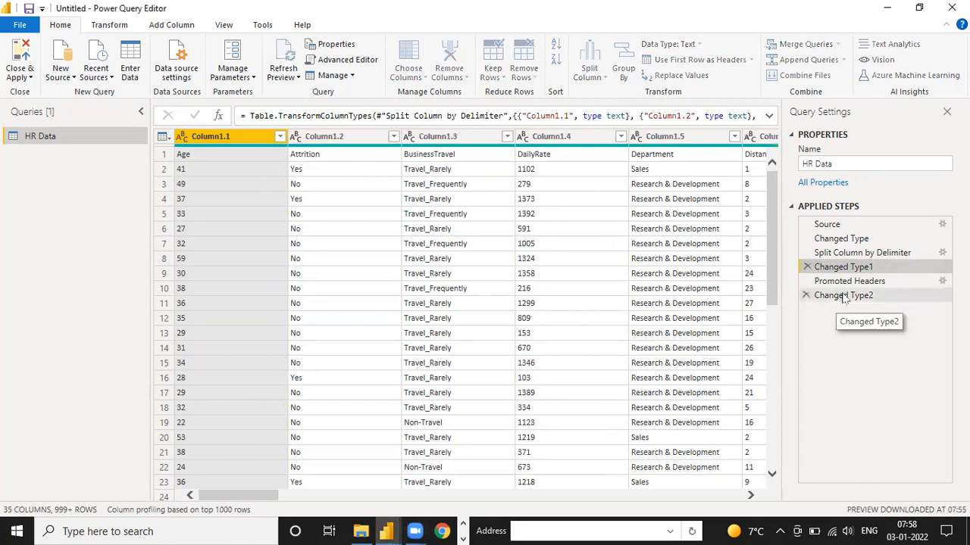
{"action": "left_click_drag", "start_coordinate": [843, 282], "coordinate": [843, 297]}
{"action": "left_click", "coordinate": [843, 282]}
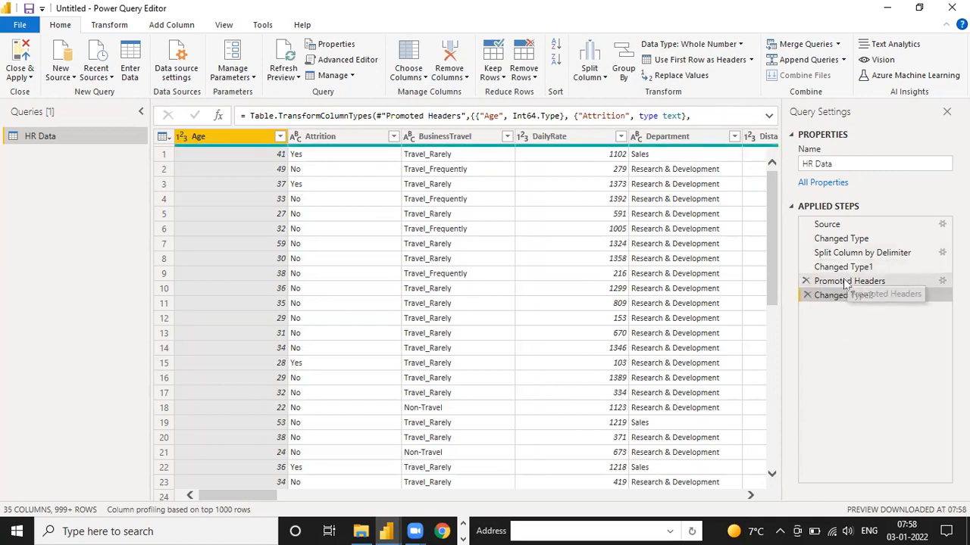
Review the applied steps back to Source and forward again to Changed Type2, checking each step's formula and table
{"action": "left_click", "coordinate": [839, 268]}
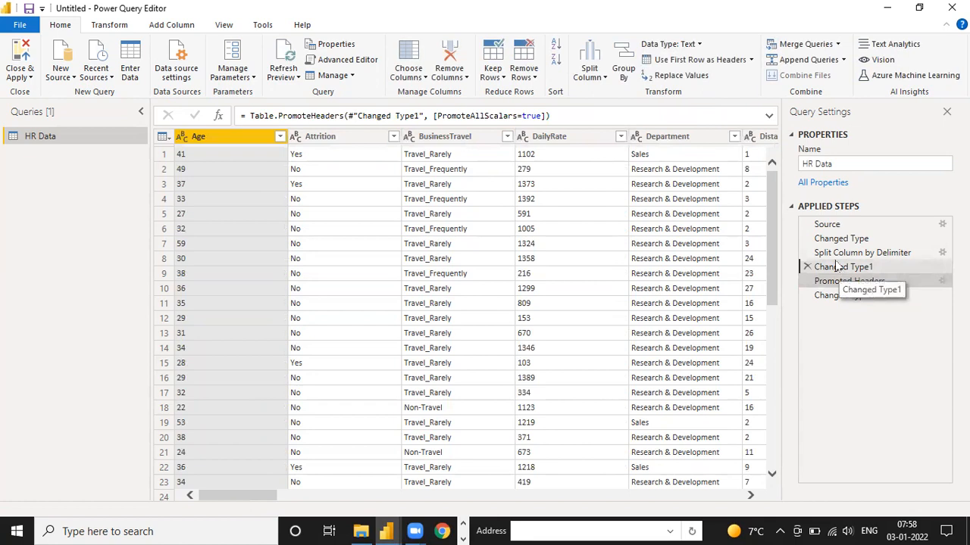
{"action": "left_click", "coordinate": [834, 255]}
{"action": "left_click", "coordinate": [833, 241]}
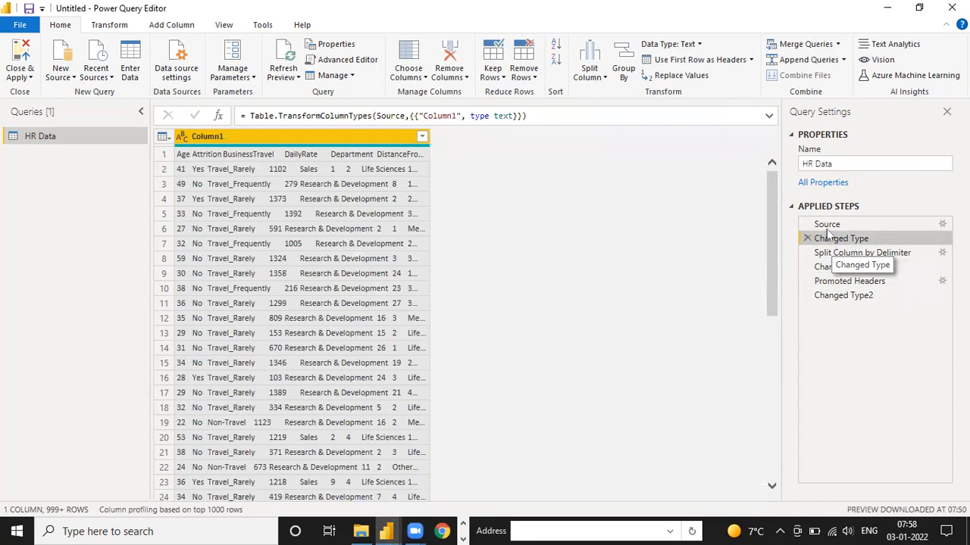
{"action": "left_click", "coordinate": [814, 227]}
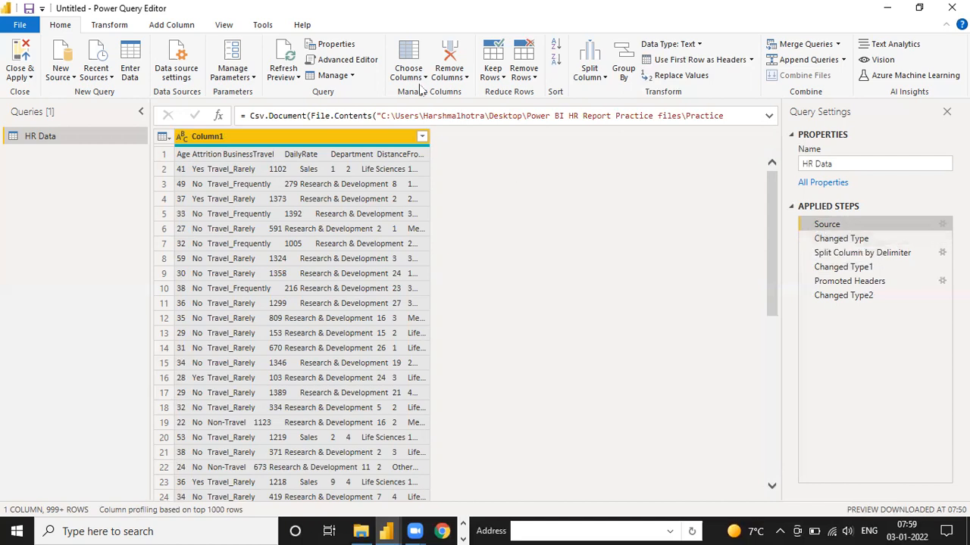
{"action": "left_click", "coordinate": [858, 241]}
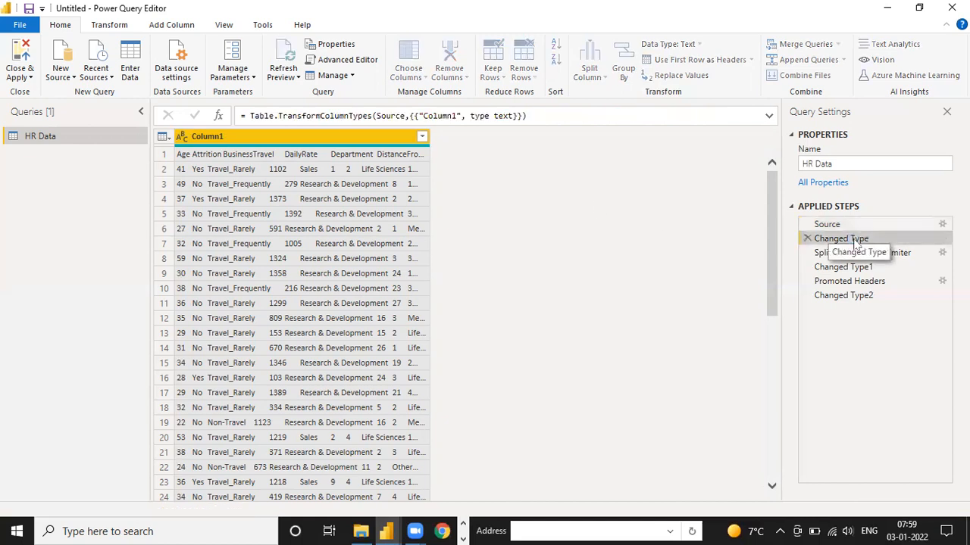
{"action": "left_click", "coordinate": [818, 254]}
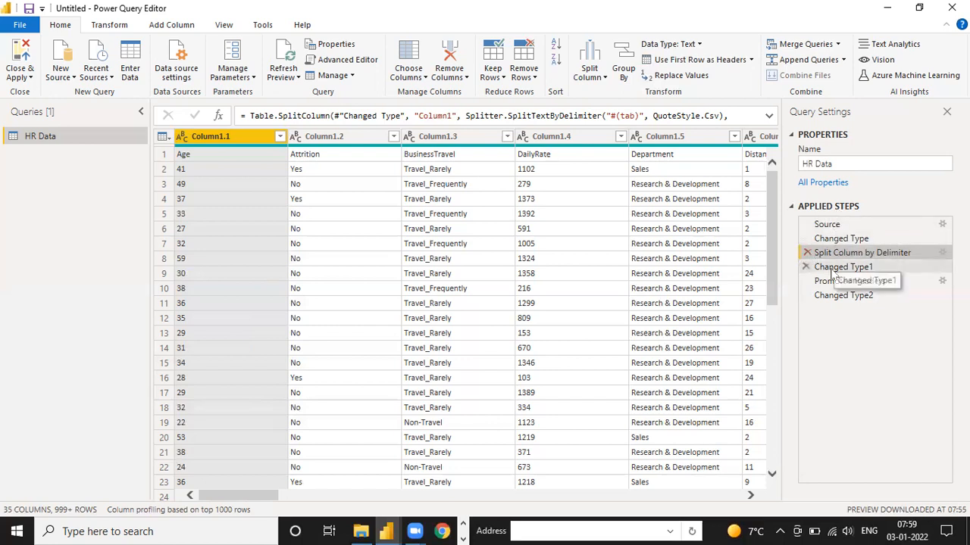
{"action": "left_click", "coordinate": [833, 268]}
{"action": "left_click", "coordinate": [837, 296]}
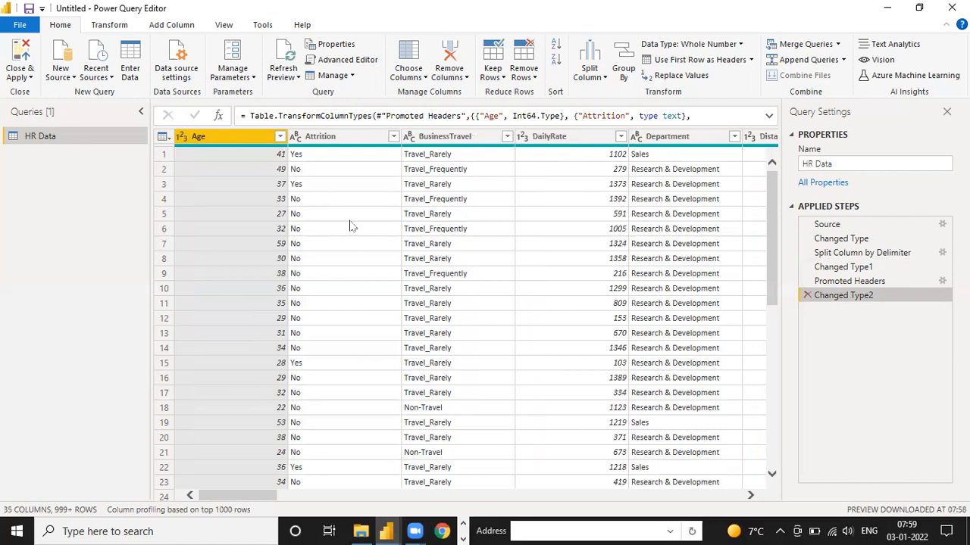
Examine the data type choices for the Age and Attrition columns and select the BusinessTravel column without changing any type
{"action": "left_click", "coordinate": [184, 139]}
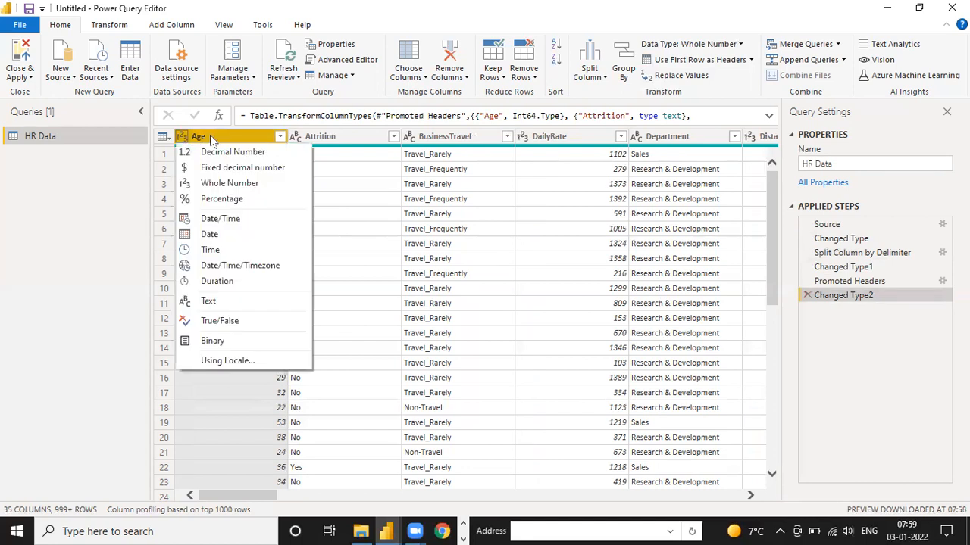
{"action": "left_click", "coordinate": [234, 405]}
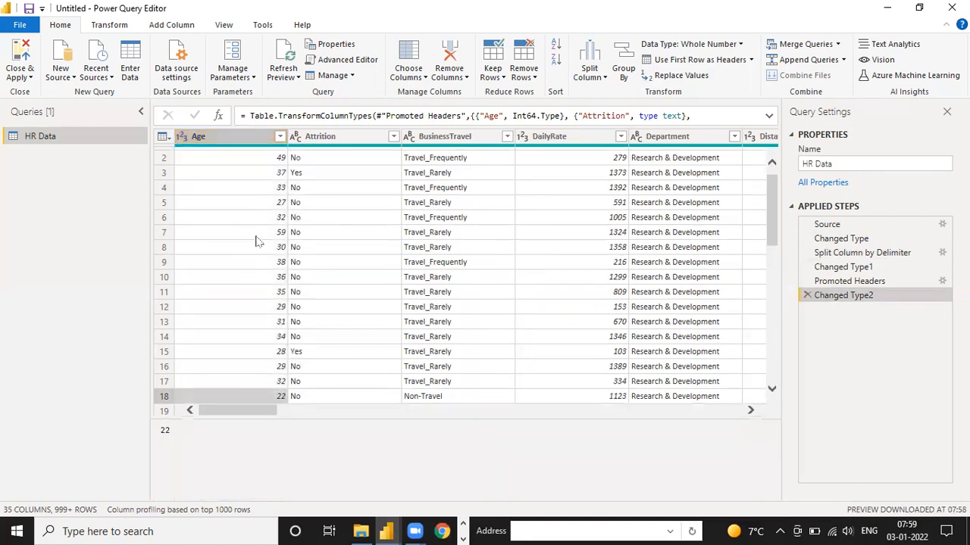
{"action": "left_click", "coordinate": [182, 137]}
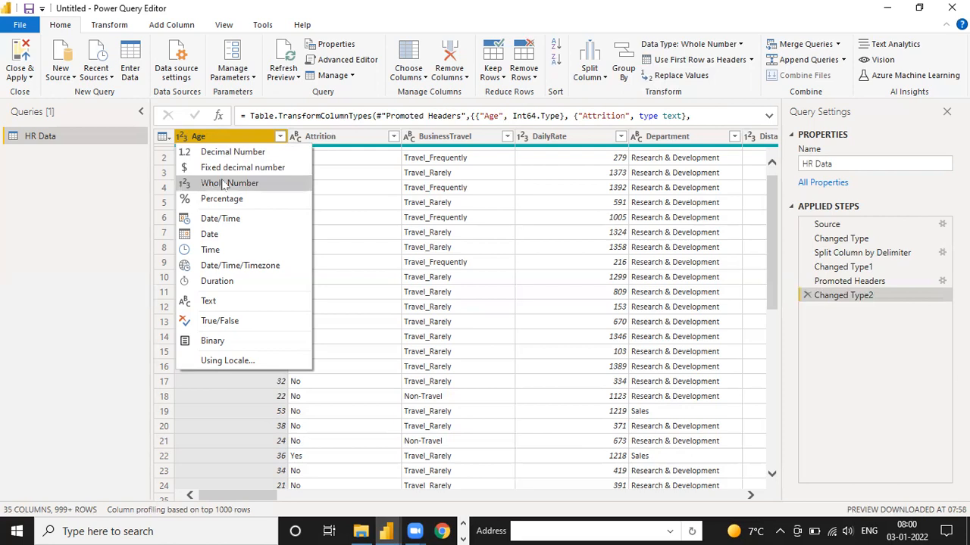
{"action": "left_click", "coordinate": [340, 140]}
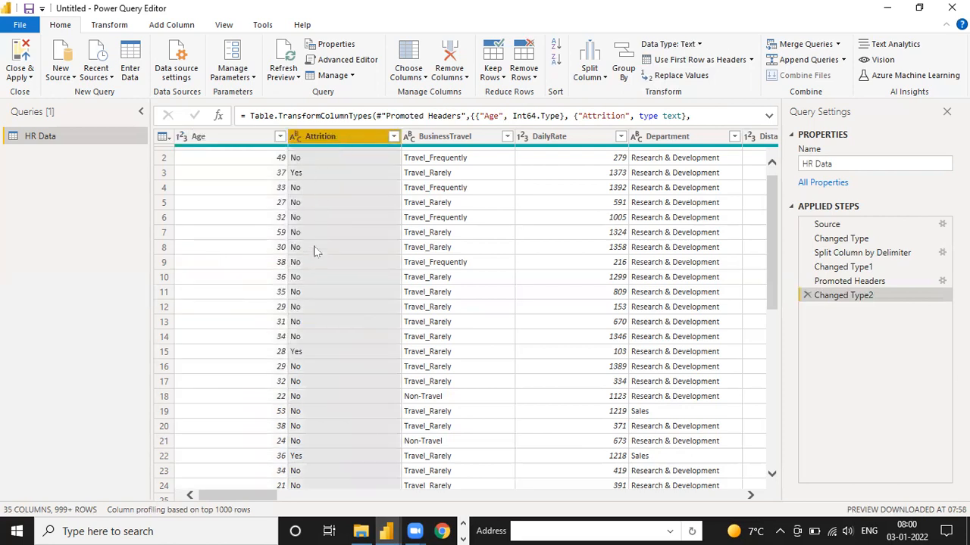
{"action": "left_click", "coordinate": [295, 137]}
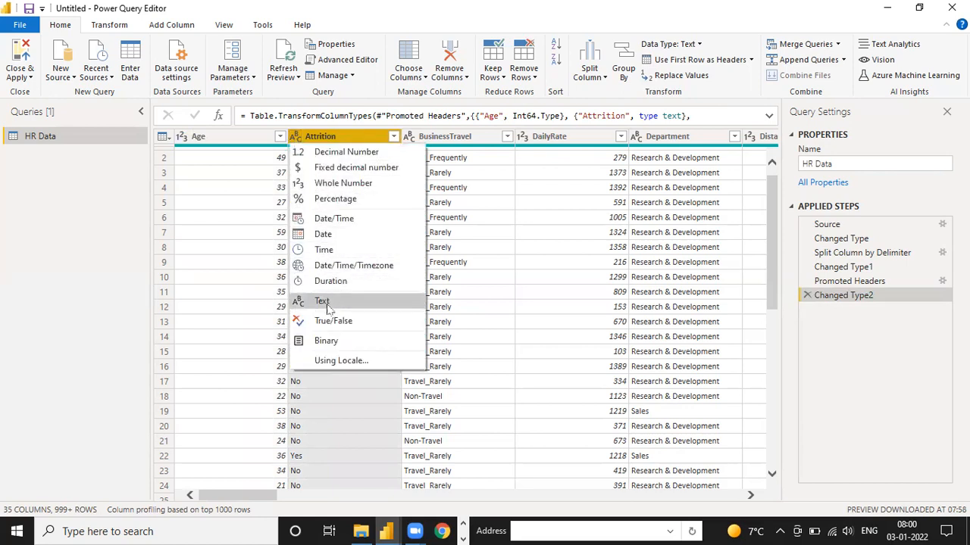
{"action": "left_click", "coordinate": [455, 143]}
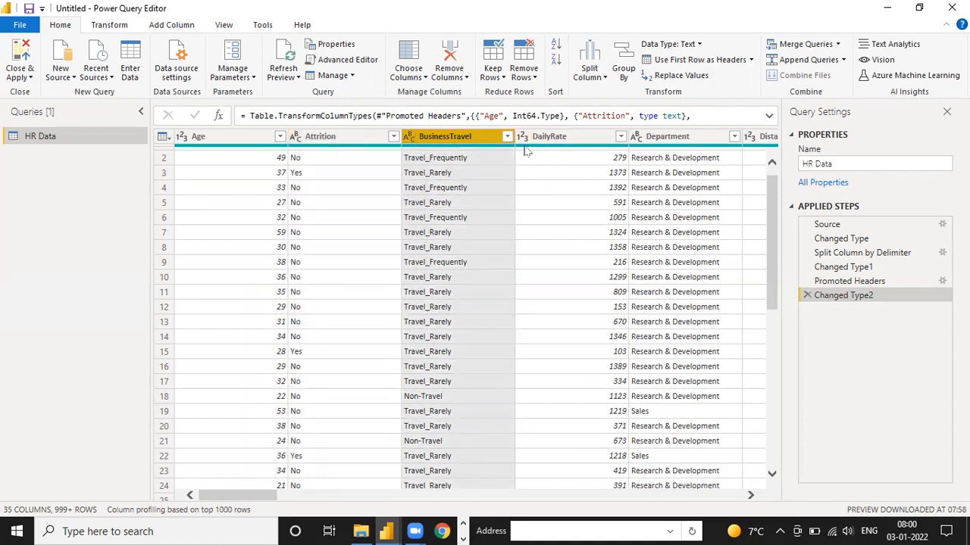
Examine the data types of all columns from DailyRate through YearsWithCurrManager and return to the table's first columns
{"action": "mouse_move", "coordinate": [527, 151]}
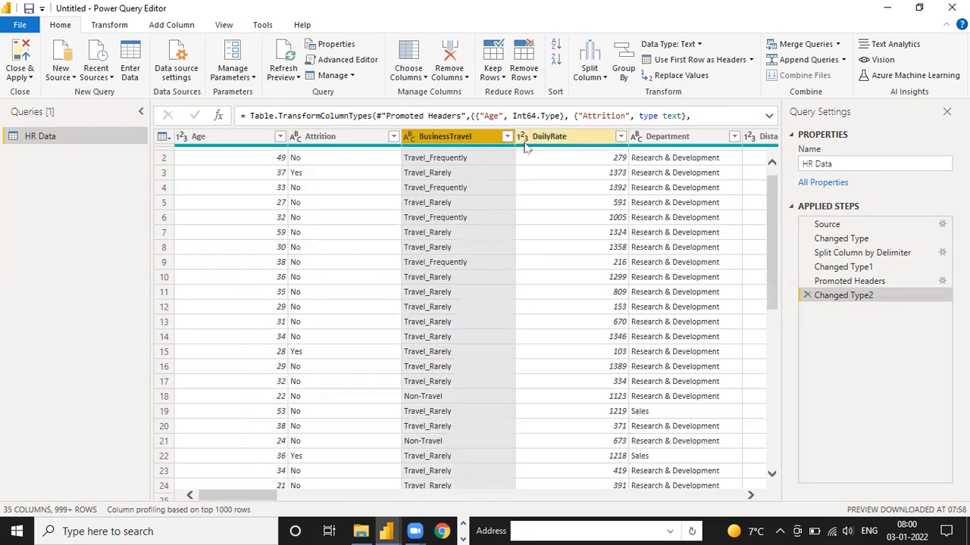
{"action": "left_click", "coordinate": [748, 496]}
{"action": "left_click", "coordinate": [750, 496]}
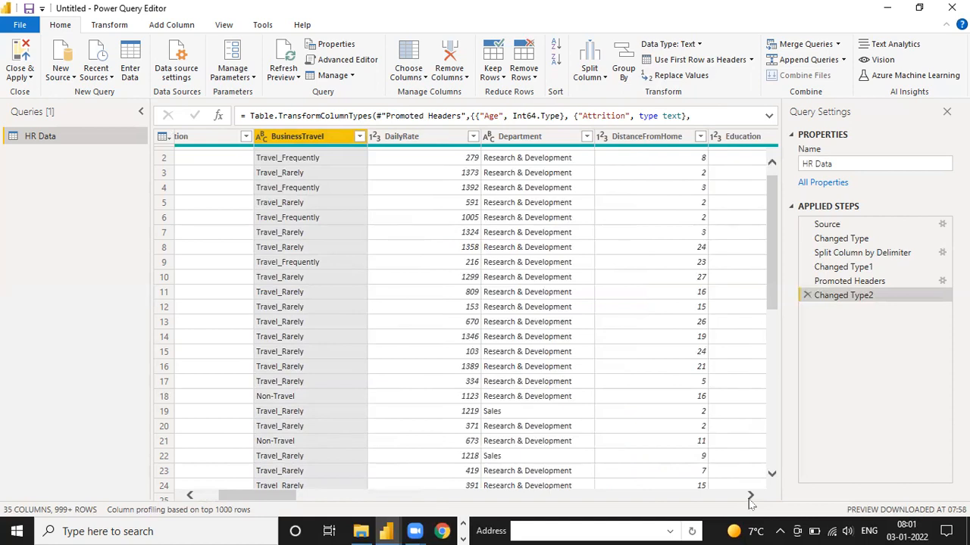
{"action": "left_click", "coordinate": [750, 496]}
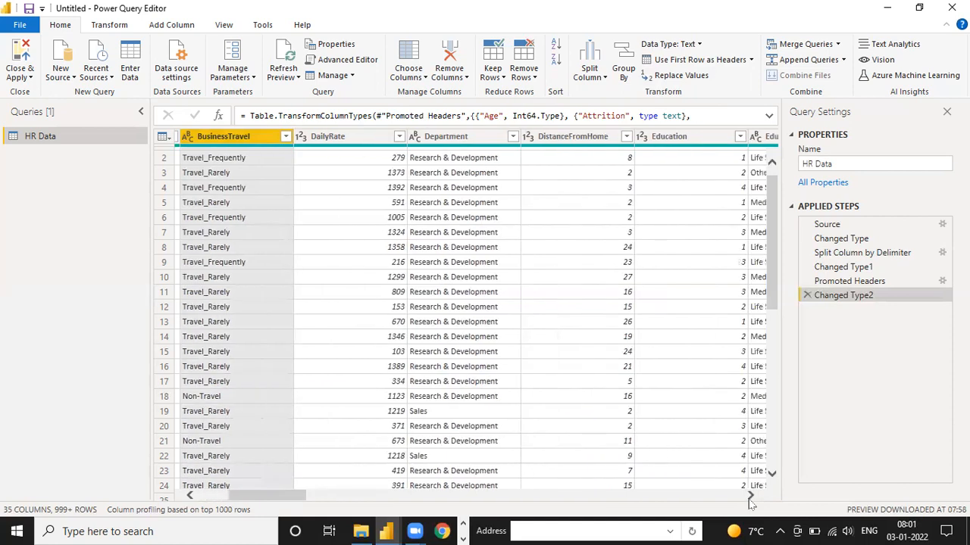
{"action": "left_click", "coordinate": [750, 496]}
{"action": "left_click", "coordinate": [750, 496]}
{"action": "left_click", "coordinate": [750, 496]}
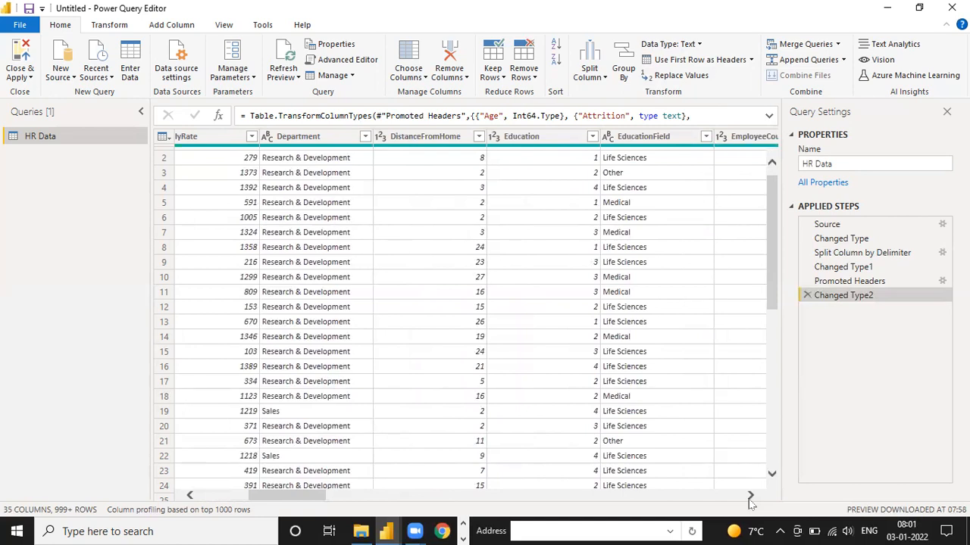
{"action": "left_click", "coordinate": [750, 496]}
{"action": "left_click", "coordinate": [750, 496]}
{"action": "left_click", "coordinate": [750, 496]}
{"action": "left_click", "coordinate": [750, 496]}
{"action": "left_click", "coordinate": [750, 496]}
{"action": "left_click", "coordinate": [750, 496]}
{"action": "left_click", "coordinate": [749, 496]}
{"action": "left_click", "coordinate": [750, 496]}
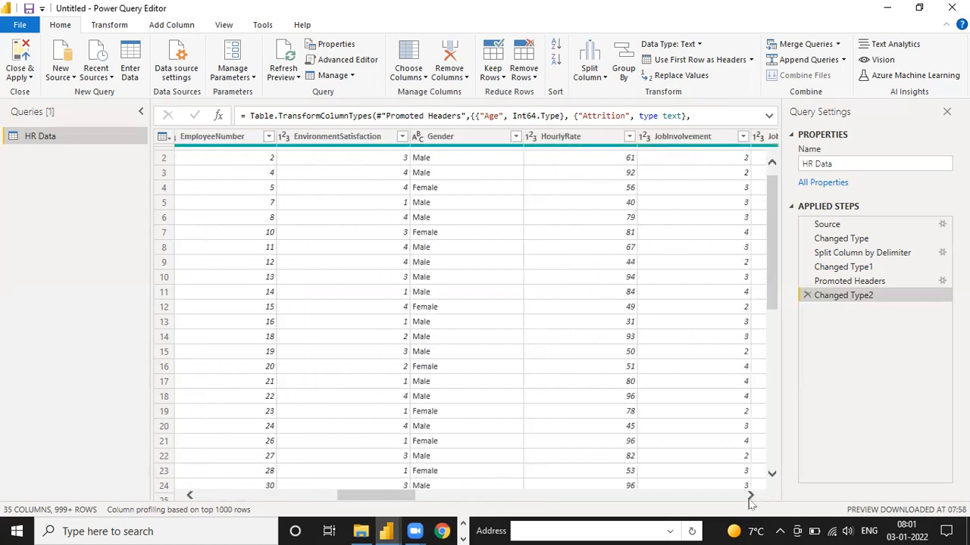
{"action": "left_click", "coordinate": [750, 496]}
{"action": "left_click", "coordinate": [750, 496]}
{"action": "left_click", "coordinate": [750, 497]}
{"action": "left_click", "coordinate": [750, 497]}
{"action": "left_click", "coordinate": [750, 496]}
{"action": "left_click", "coordinate": [750, 496]}
{"action": "left_click", "coordinate": [750, 496]}
{"action": "left_click", "coordinate": [750, 496]}
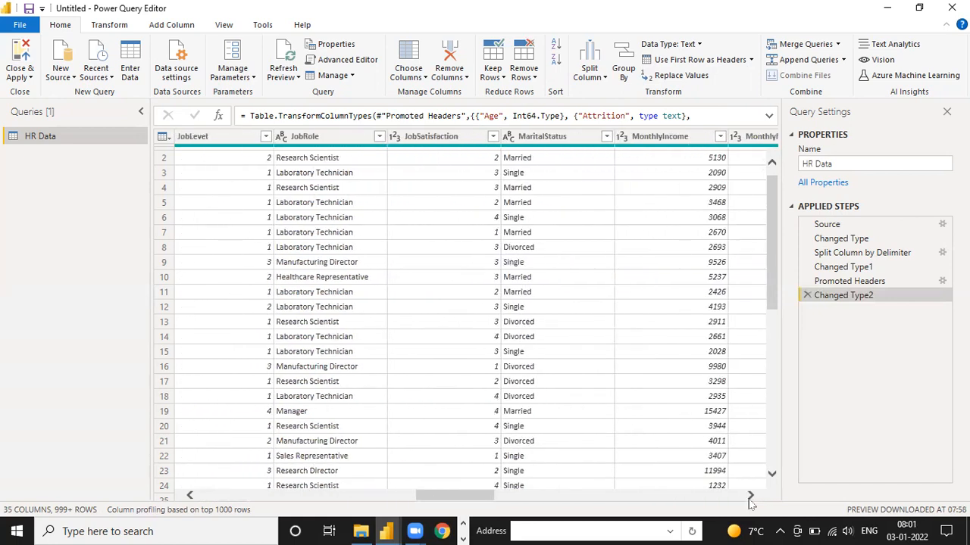
{"action": "left_click", "coordinate": [750, 496]}
{"action": "left_click", "coordinate": [750, 496]}
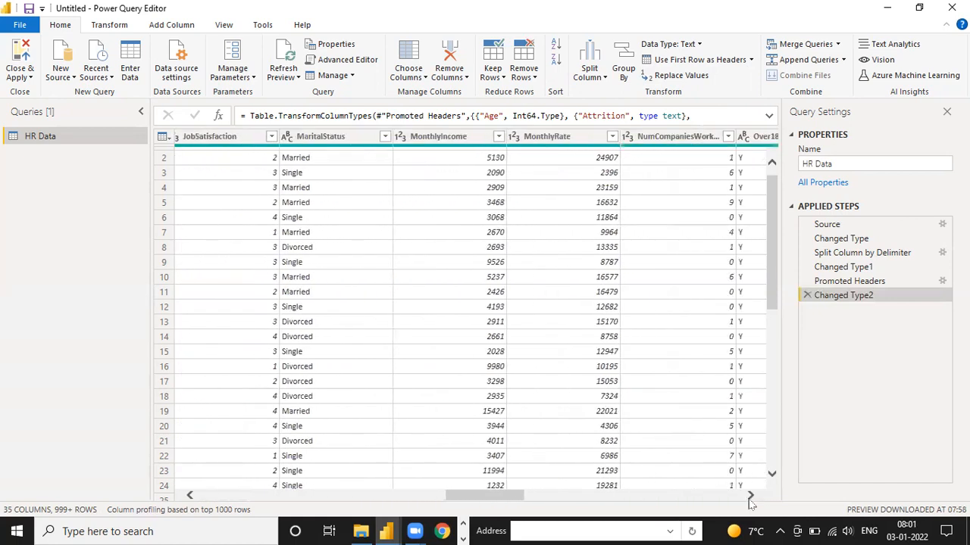
{"action": "left_click", "coordinate": [750, 496]}
{"action": "left_click", "coordinate": [750, 496]}
{"action": "left_click", "coordinate": [750, 496]}
{"action": "left_click", "coordinate": [750, 496]}
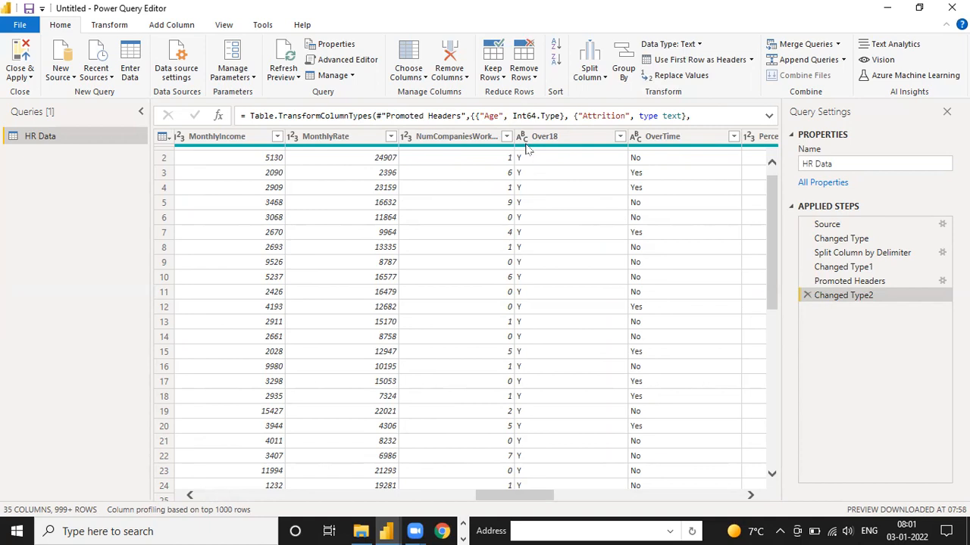
{"action": "left_click", "coordinate": [750, 496]}
{"action": "left_click", "coordinate": [750, 496]}
{"action": "left_click", "coordinate": [750, 496]}
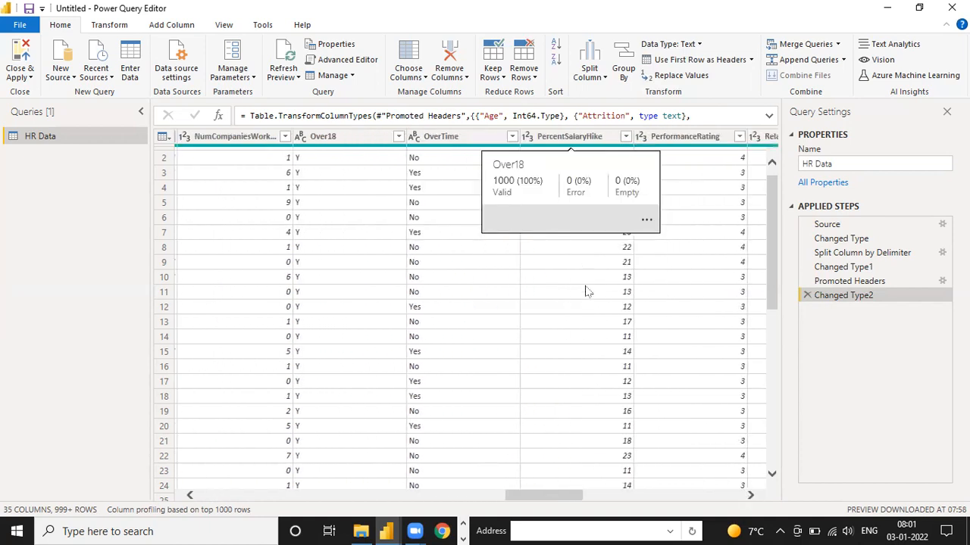
{"action": "left_click", "coordinate": [750, 496]}
{"action": "left_click", "coordinate": [750, 496]}
{"action": "left_click", "coordinate": [749, 496]}
{"action": "left_click", "coordinate": [750, 496]}
{"action": "left_click", "coordinate": [750, 496]}
{"action": "left_click", "coordinate": [749, 496]}
{"action": "left_click", "coordinate": [750, 496]}
{"action": "left_click", "coordinate": [750, 496]}
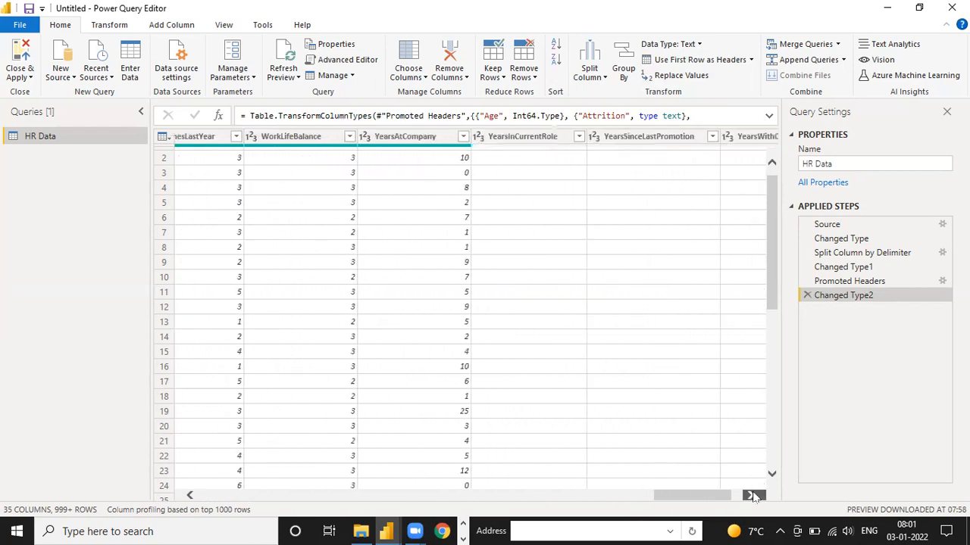
{"action": "left_click", "coordinate": [750, 496]}
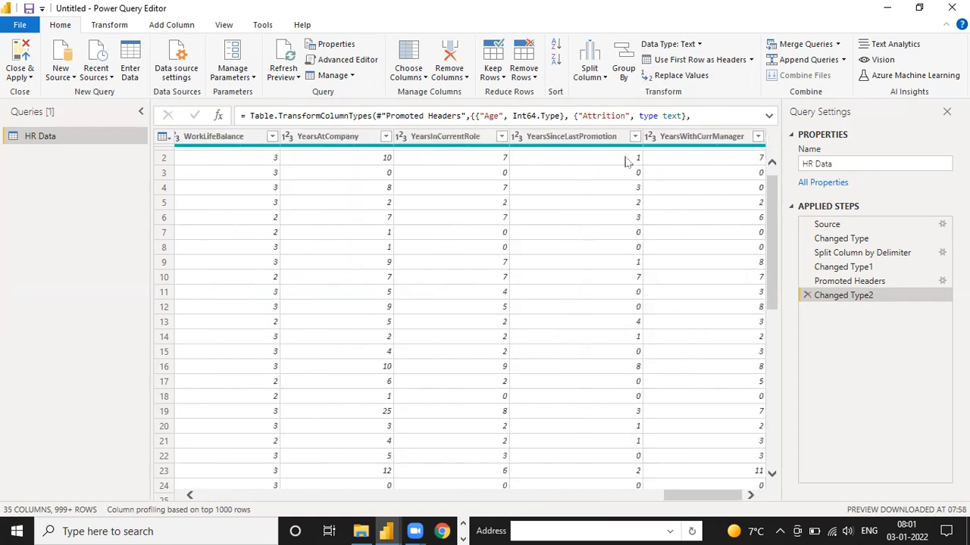
{"action": "mouse_move", "coordinate": [529, 149]}
{"action": "mouse_move", "coordinate": [577, 152]}
{"action": "mouse_move", "coordinate": [480, 150]}
{"action": "left_click", "coordinate": [190, 495]}
{"action": "left_click_drag", "start_coordinate": [190, 495], "coordinate": [190, 496]}
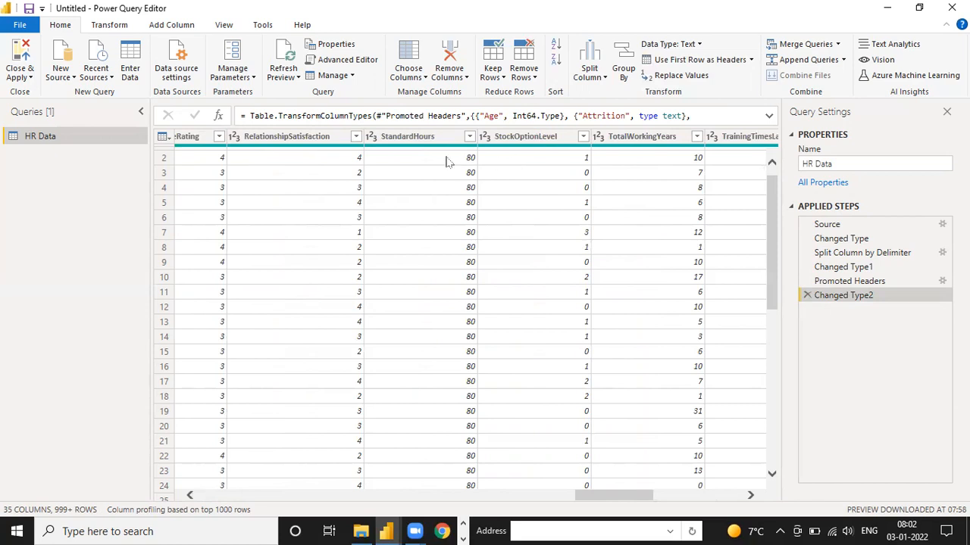
{"action": "left_click_drag", "start_coordinate": [190, 496], "coordinate": [192, 498]}
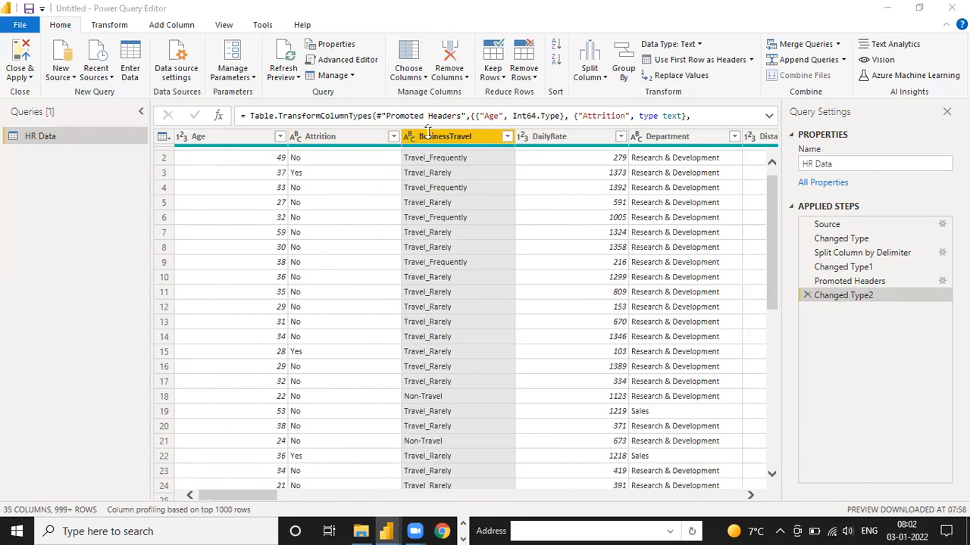
Turn on Column distribution in the data preview and inspect the distinct and unique counts of the Age and BusinessTravel columns
{"action": "key", "text": "shift+Right"}
{"action": "left_click", "coordinate": [223, 26]}
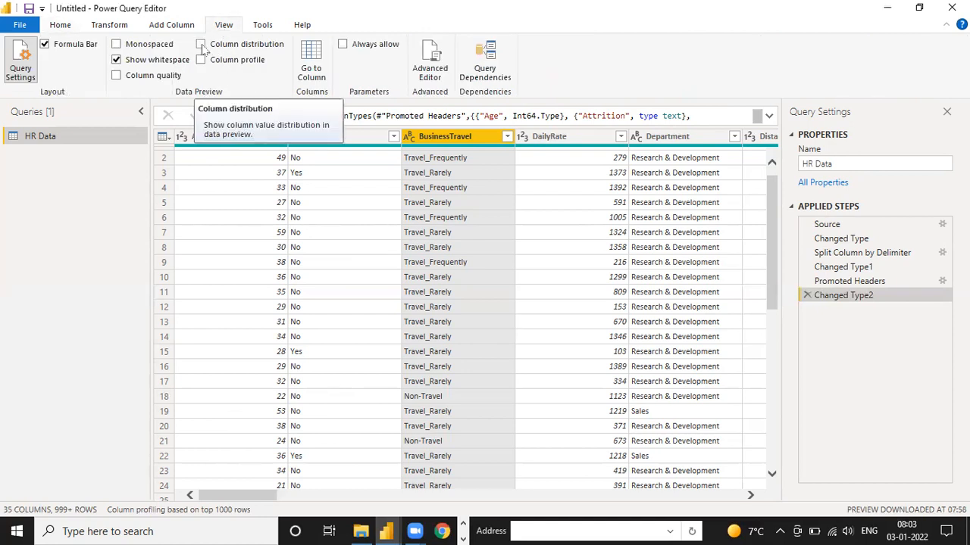
{"action": "left_click", "coordinate": [202, 45]}
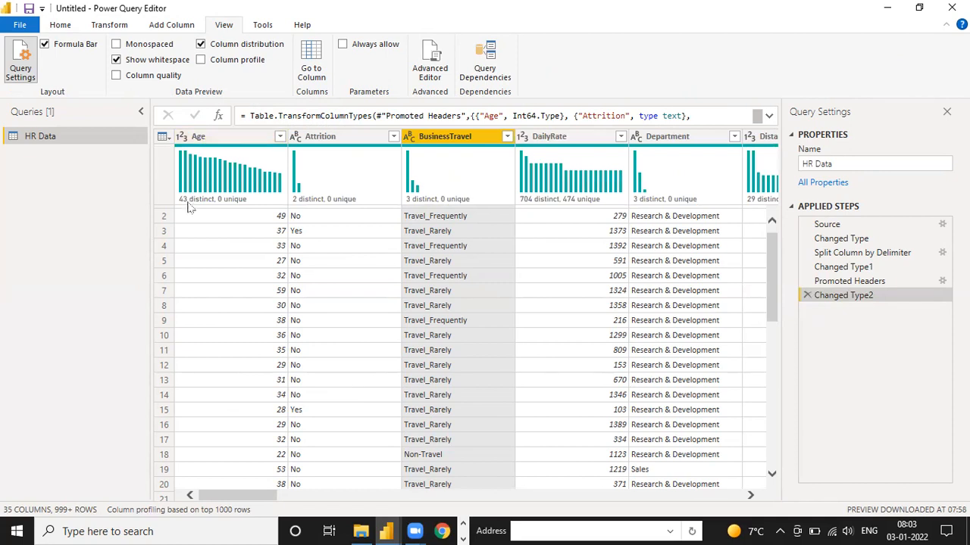
{"action": "mouse_move", "coordinate": [219, 206]}
{"action": "mouse_move", "coordinate": [429, 200]}
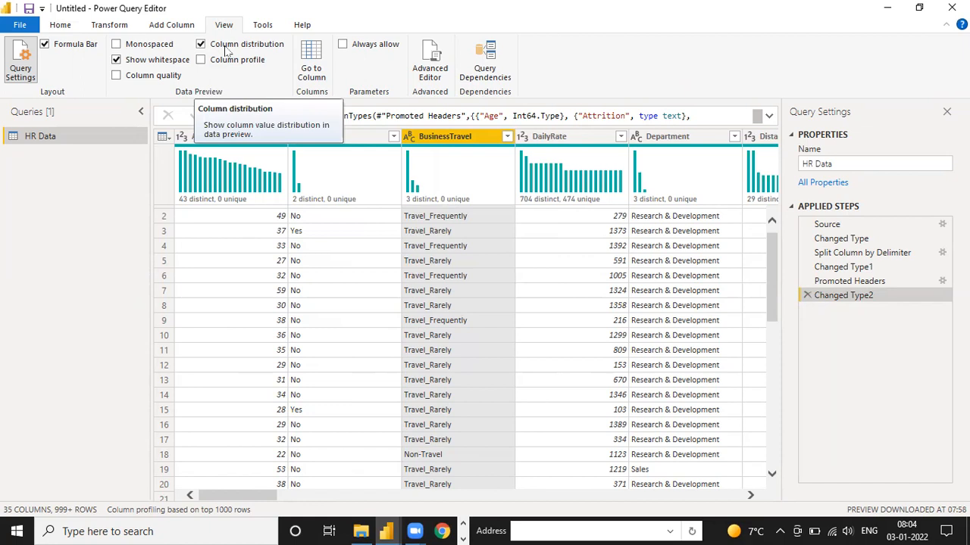
Inspect the Department column's distribution, load the complete list of its filter values, and apply the filter with every department selected
{"action": "mouse_move", "coordinate": [531, 205]}
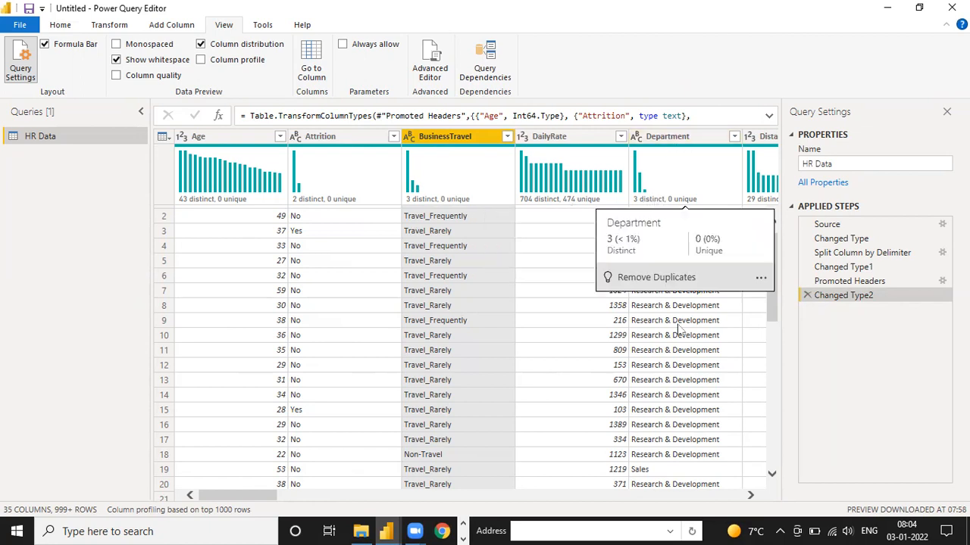
{"action": "left_click", "coordinate": [771, 474]}
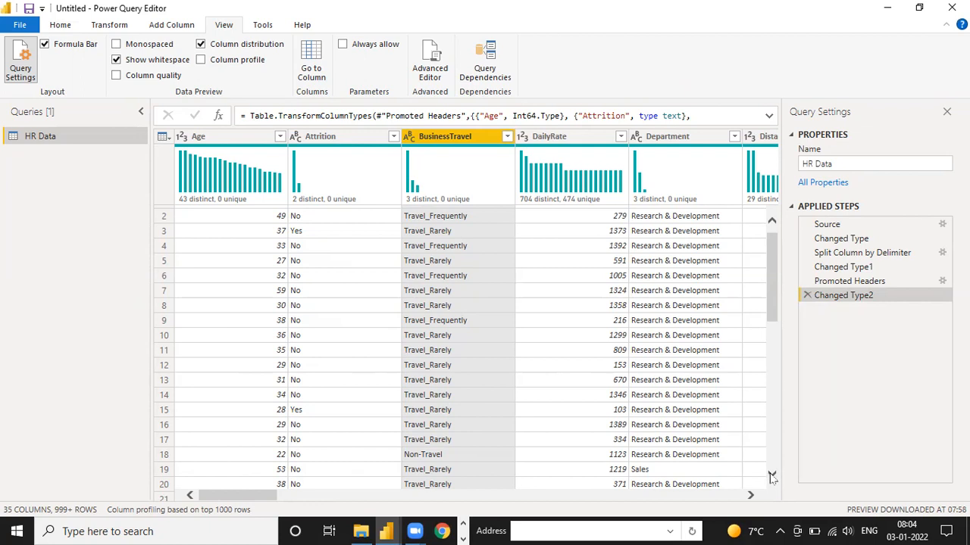
{"action": "left_click", "coordinate": [771, 475]}
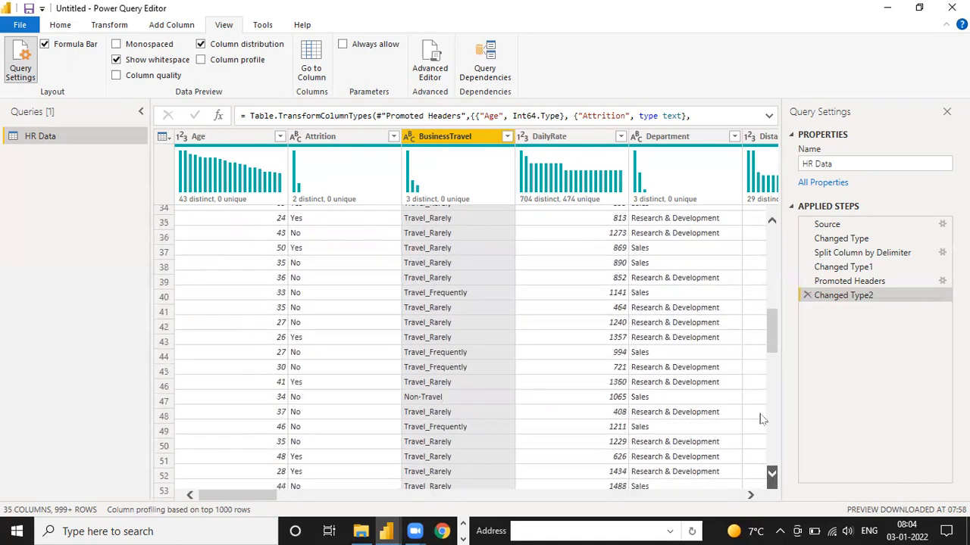
{"action": "left_click", "coordinate": [732, 141]}
{"action": "left_click", "coordinate": [734, 138]}
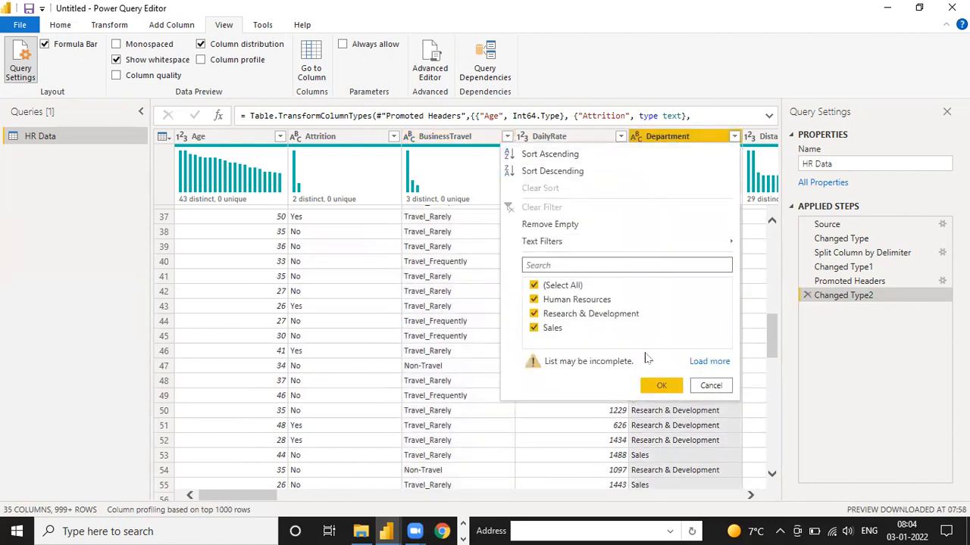
{"action": "left_click", "coordinate": [703, 363]}
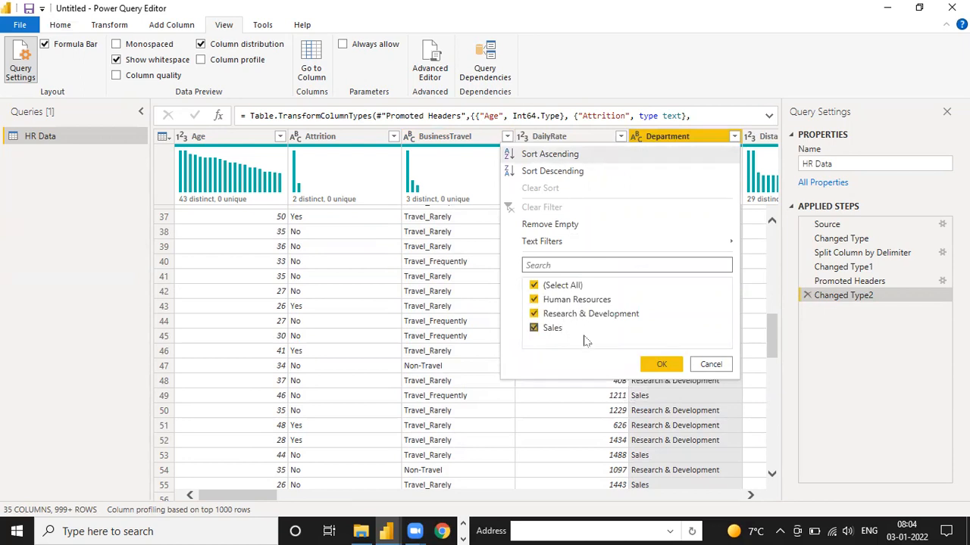
{"action": "left_click", "coordinate": [660, 366]}
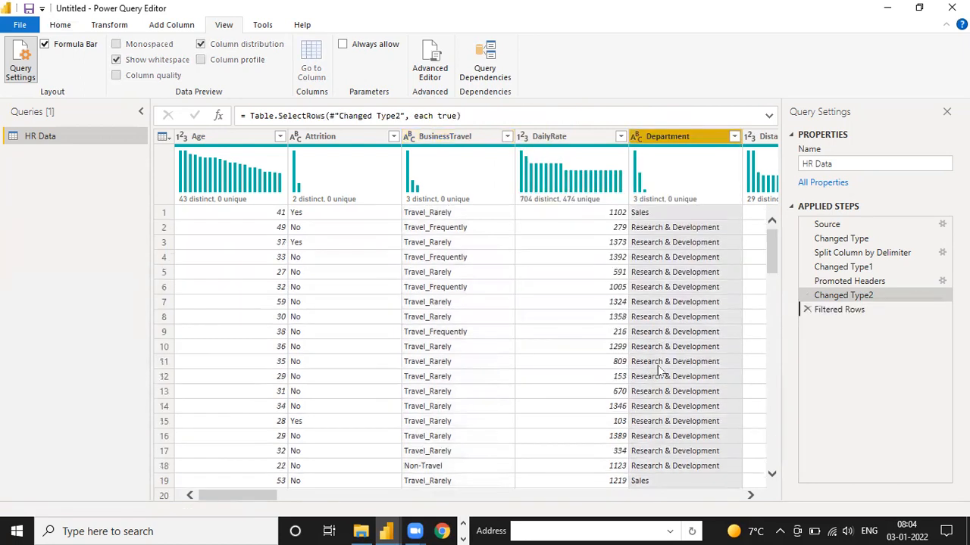
Turn off Column distribution, show Column profile to examine the Department column's statistics and value distribution, and hide the profile
{"action": "left_click", "coordinate": [202, 45]}
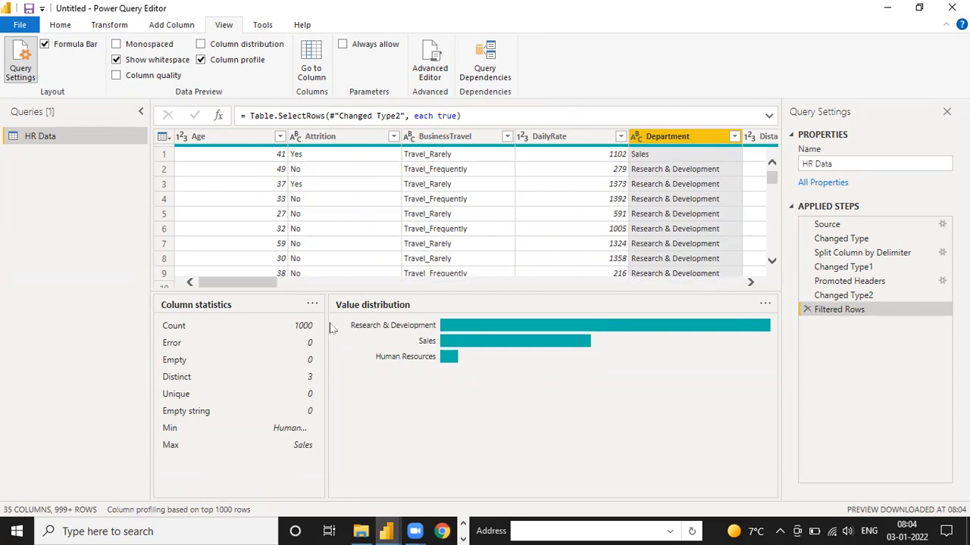
{"action": "mouse_move", "coordinate": [505, 331]}
{"action": "mouse_move", "coordinate": [450, 361]}
{"action": "left_click", "coordinate": [201, 61]}
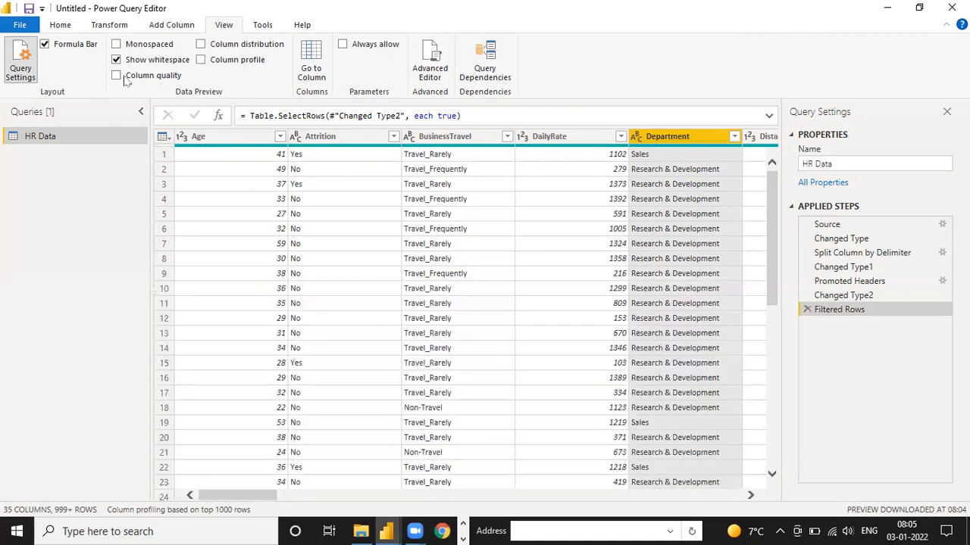
Show Column quality, examine the valid, error and empty percentages of the columns, and hide it again
{"action": "left_click", "coordinate": [117, 75]}
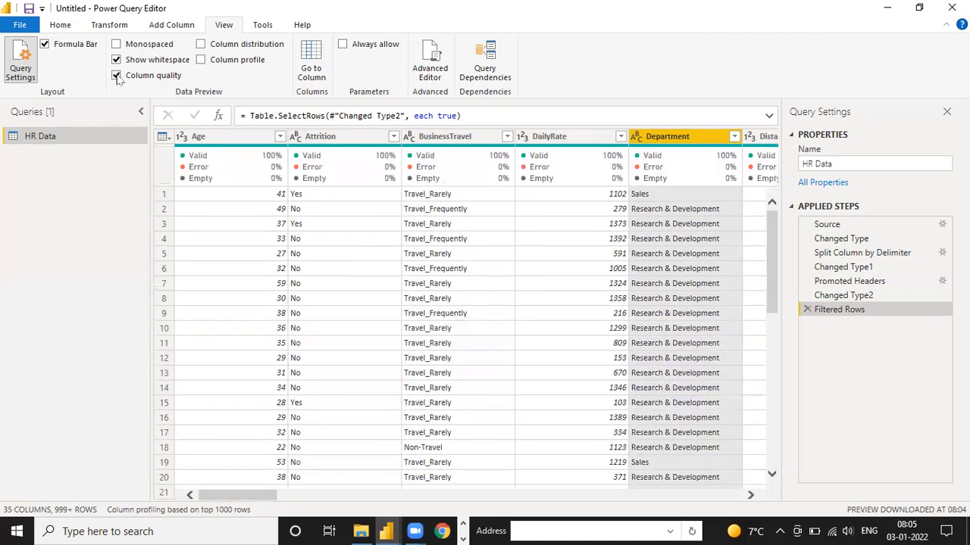
{"action": "mouse_move", "coordinate": [194, 160]}
{"action": "mouse_move", "coordinate": [256, 153]}
{"action": "left_click", "coordinate": [116, 76]}
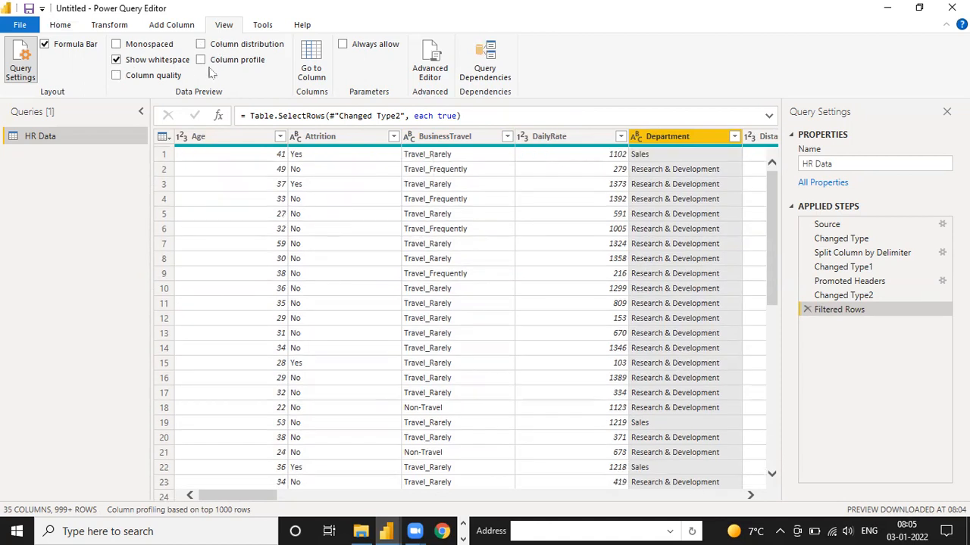
Hide and restore the formula bar twice to compare the editor with and without it, leaving it shown
{"action": "left_click", "coordinate": [45, 44]}
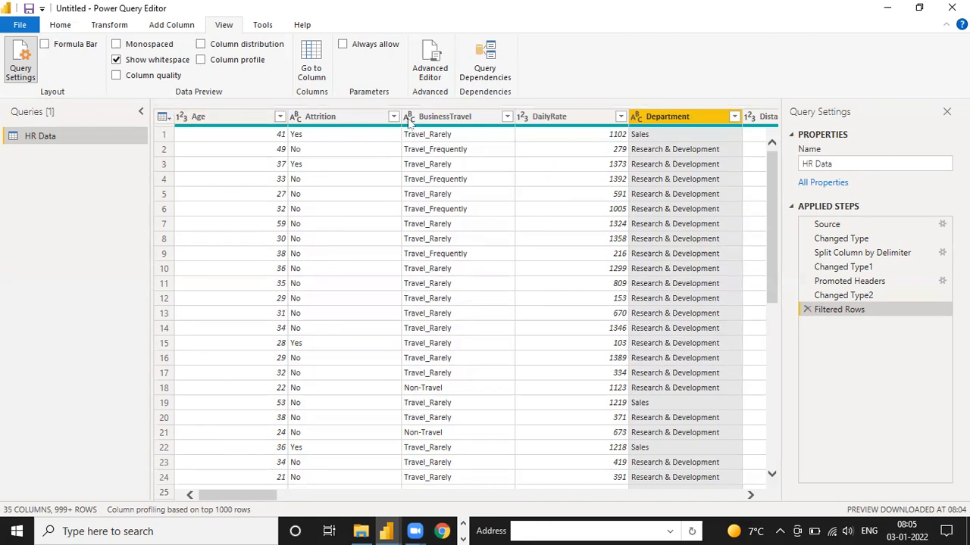
{"action": "left_click", "coordinate": [44, 46]}
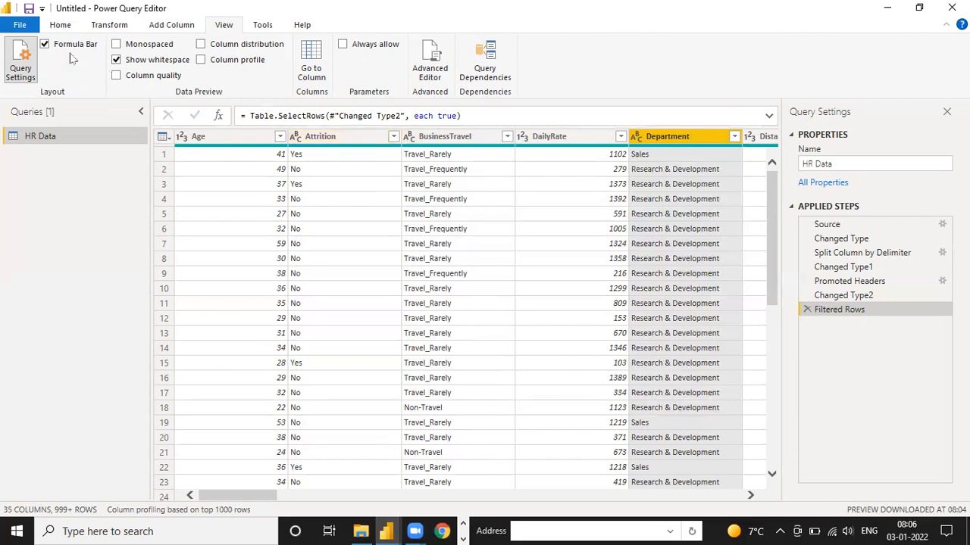
{"action": "left_click", "coordinate": [45, 45]}
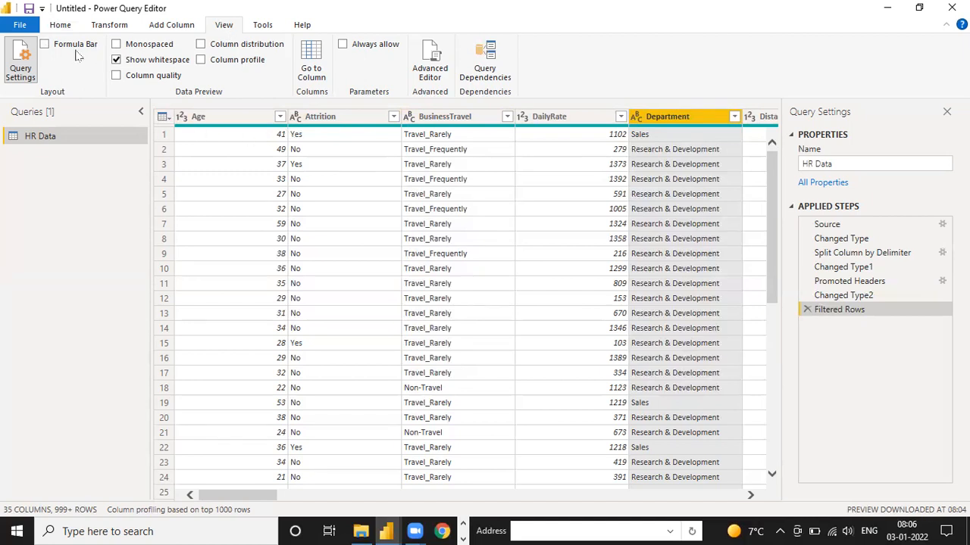
{"action": "left_click", "coordinate": [45, 46]}
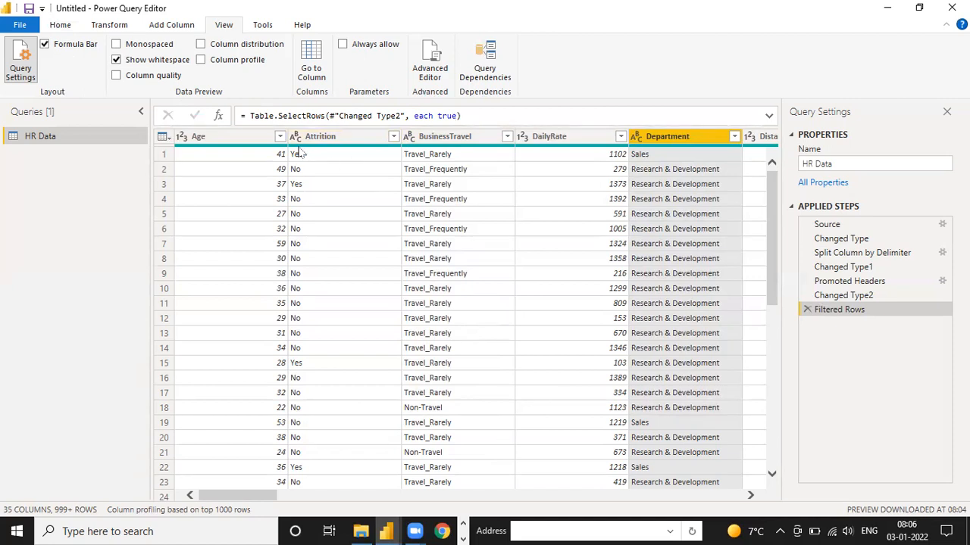
{"action": "mouse_move", "coordinate": [300, 151]}
Filter the Department column to keep only Research & Development, excluding Human Resources and Sales after loading the complete value list
{"action": "left_click", "coordinate": [185, 29]}
{"action": "left_click", "coordinate": [116, 29]}
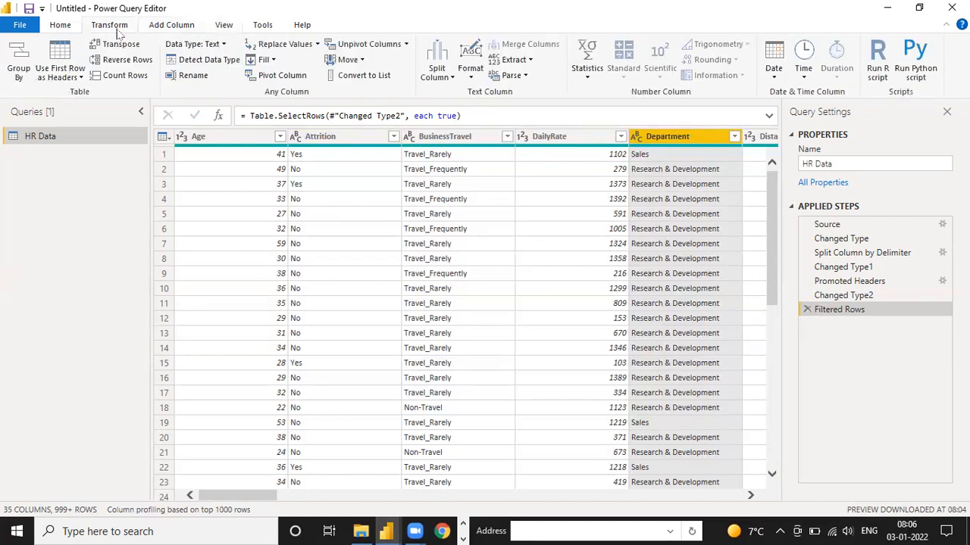
{"action": "left_click", "coordinate": [70, 23]}
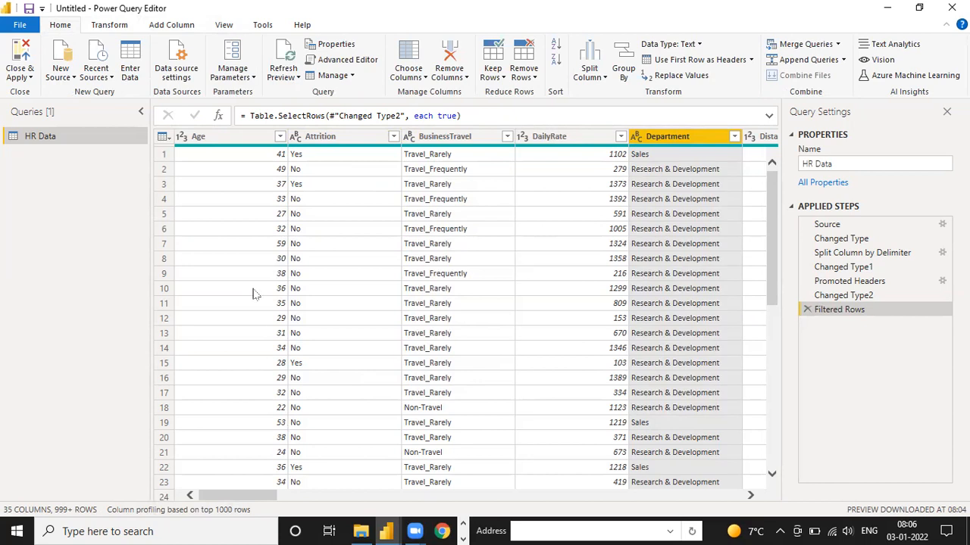
{"action": "left_click", "coordinate": [734, 136]}
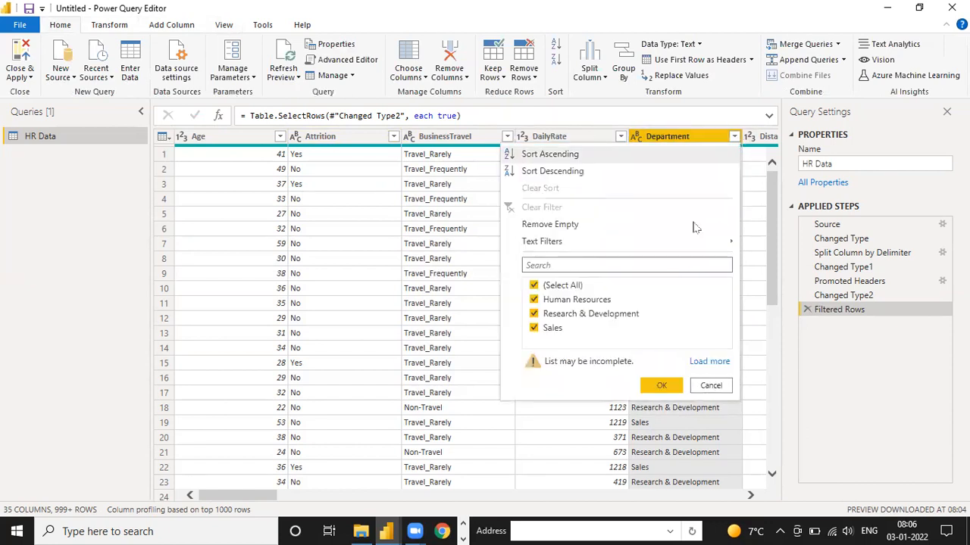
{"action": "left_click", "coordinate": [697, 362]}
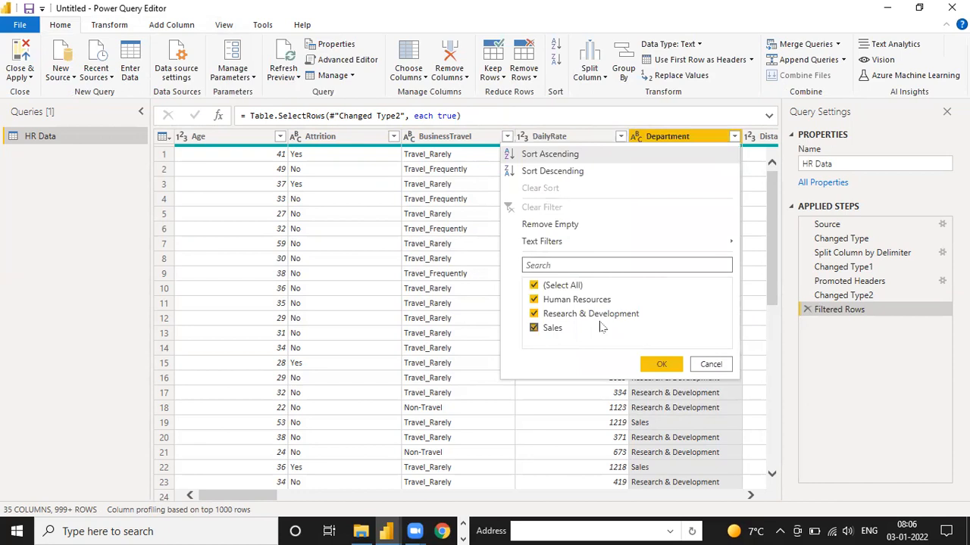
{"action": "left_click", "coordinate": [534, 300]}
{"action": "left_click", "coordinate": [534, 329]}
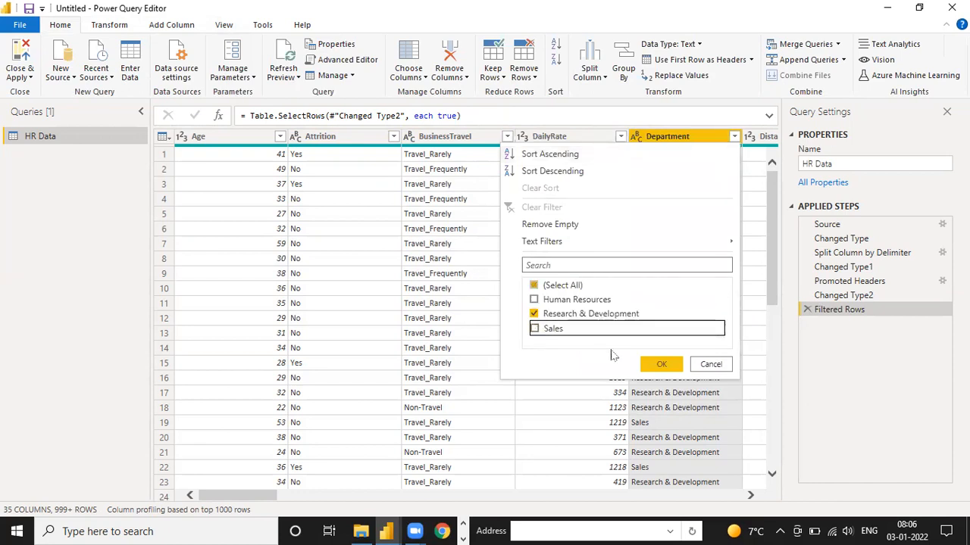
{"action": "left_click", "coordinate": [657, 365]}
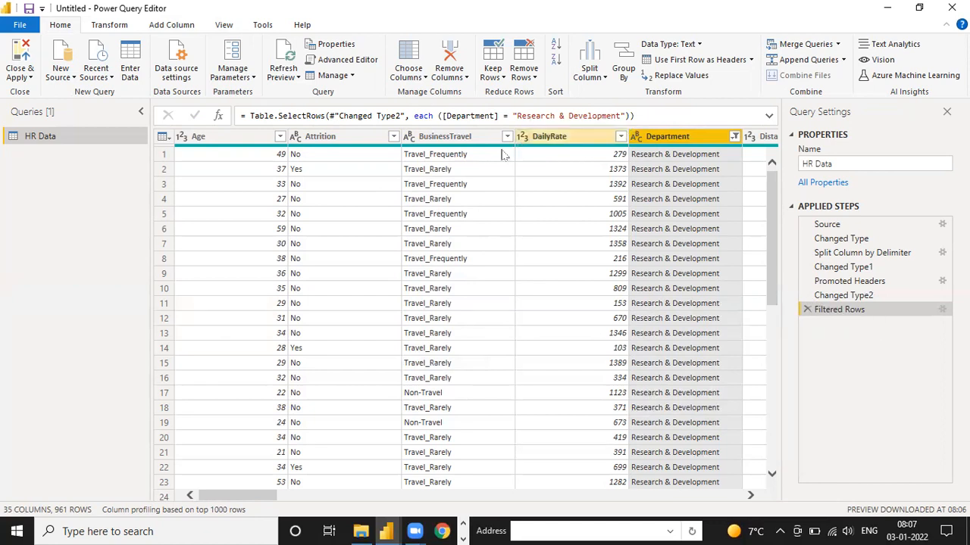
Use Choose Columns to deselect all columns and keep only the Department column in the HR Data query
{"action": "left_click", "coordinate": [410, 75]}
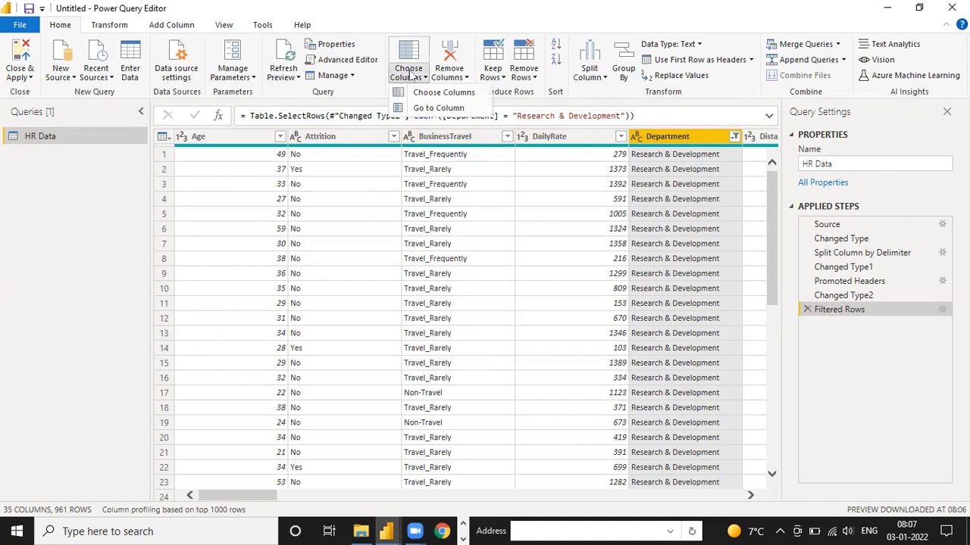
{"action": "left_click", "coordinate": [429, 94]}
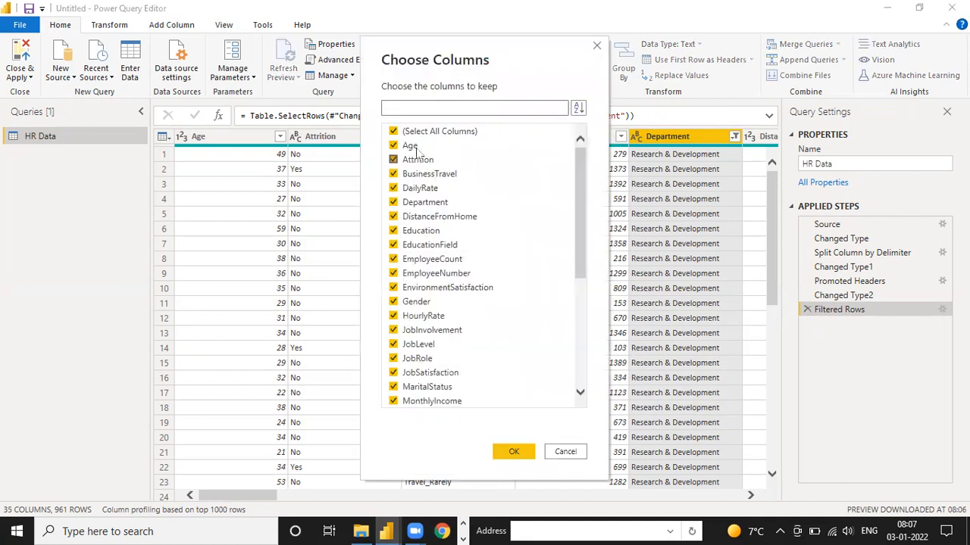
{"action": "left_click", "coordinate": [397, 132]}
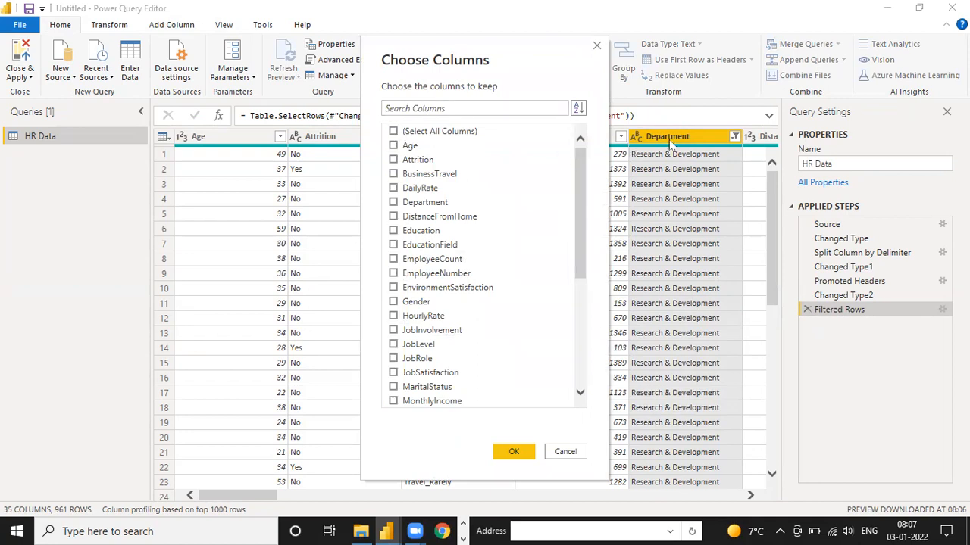
{"action": "left_click", "coordinate": [394, 203]}
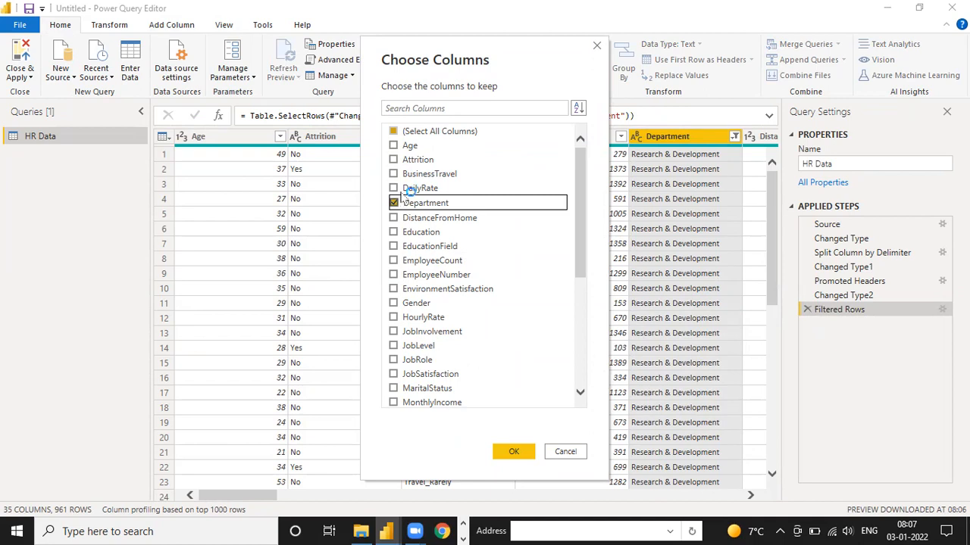
{"action": "left_click", "coordinate": [510, 452]}
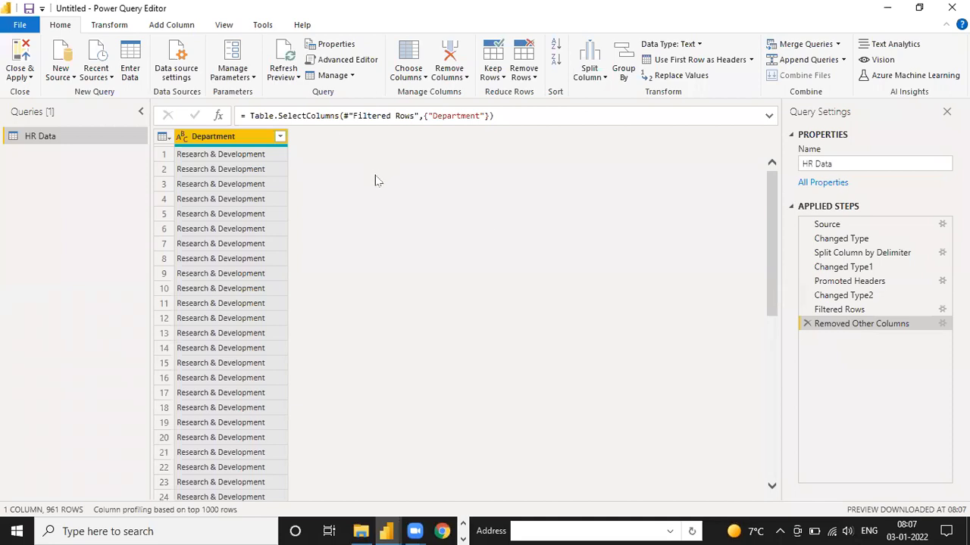
Reopen the Choose Columns selection for the table holding only the Department column
{"action": "left_click", "coordinate": [415, 74]}
{"action": "left_click", "coordinate": [422, 92]}
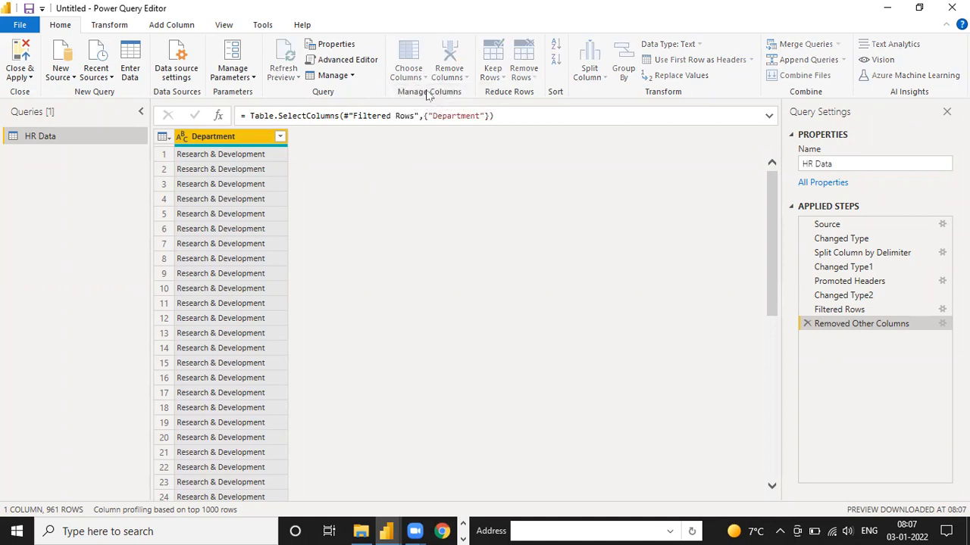